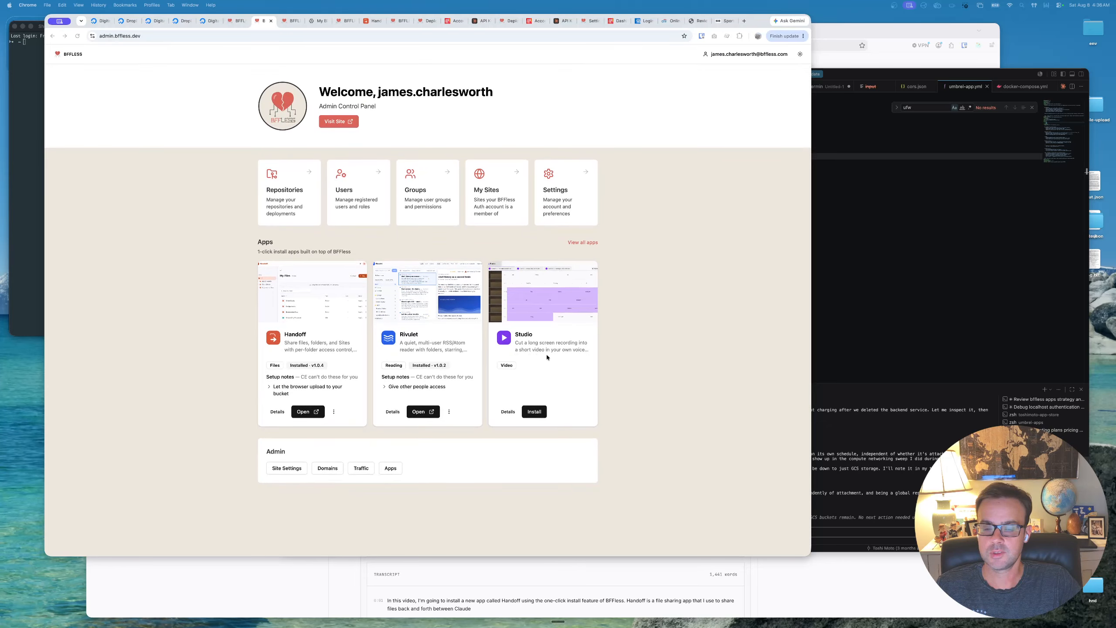
# - Install the Studio app into a new project with owner bffless and name studio, keeping the suggested studio subdomain
pyautogui.click(540, 412)
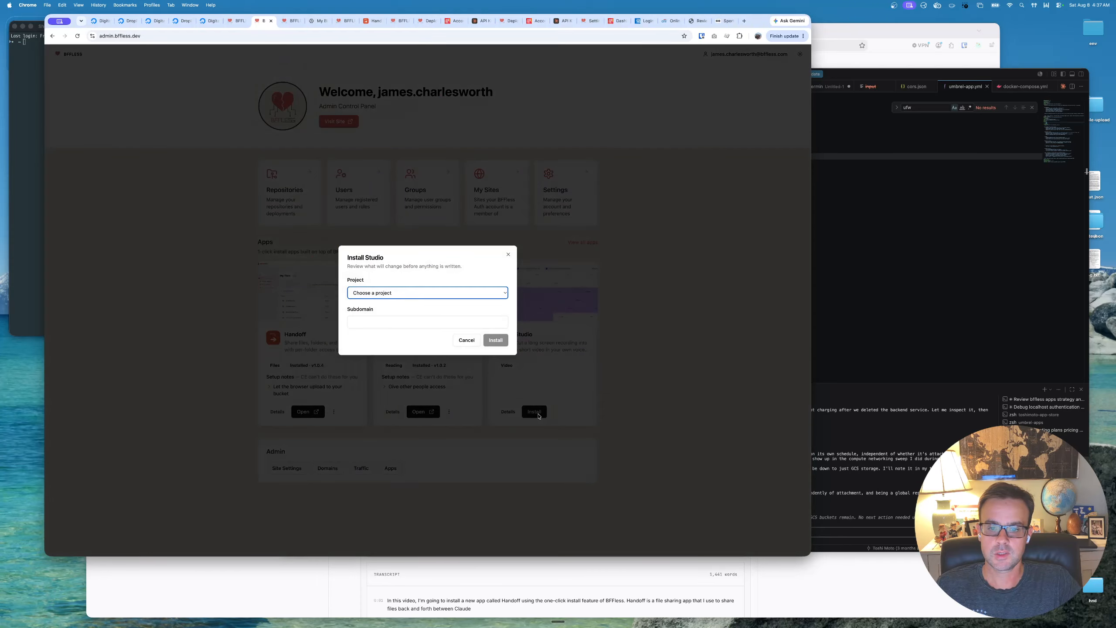
pyautogui.click(416, 296)
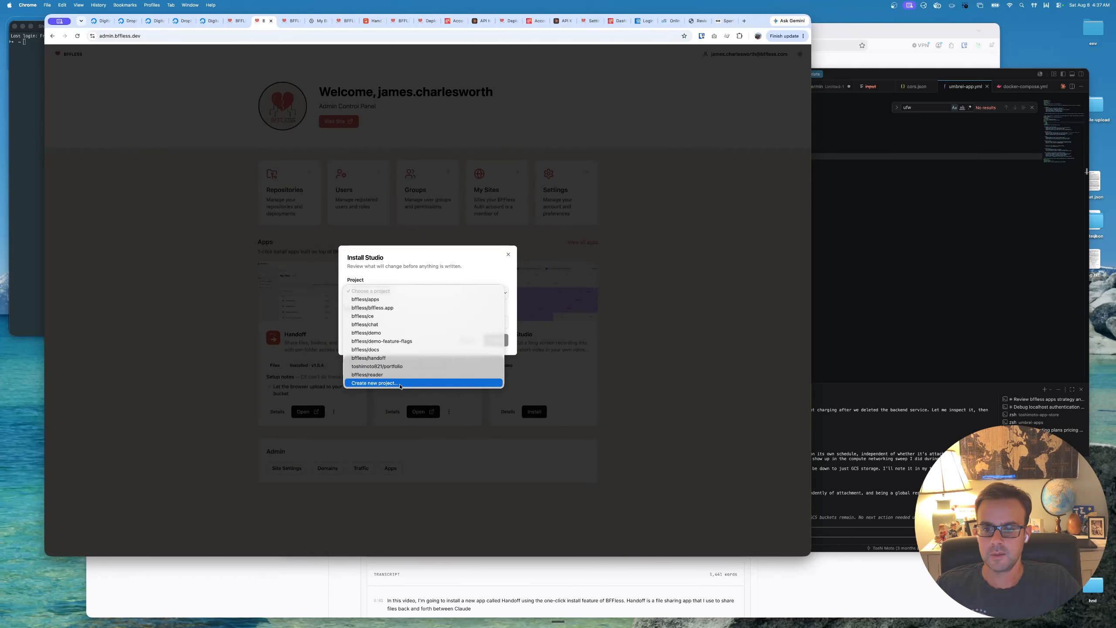
pyautogui.click(400, 383)
pyautogui.click(390, 288)
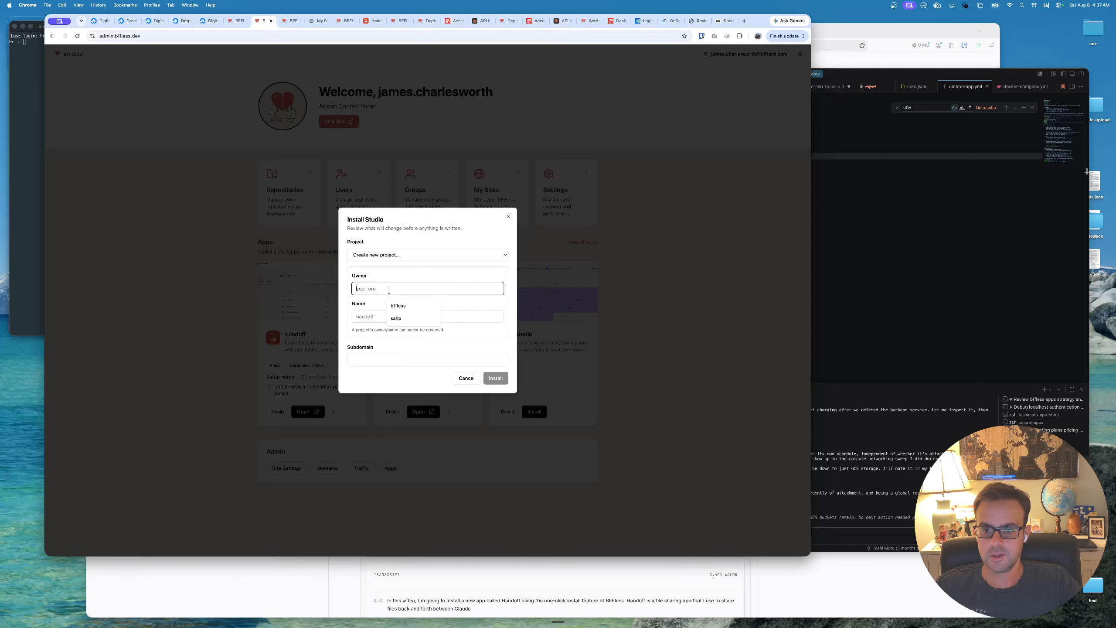
pyautogui.write('bffless')
pyautogui.press('Tab')
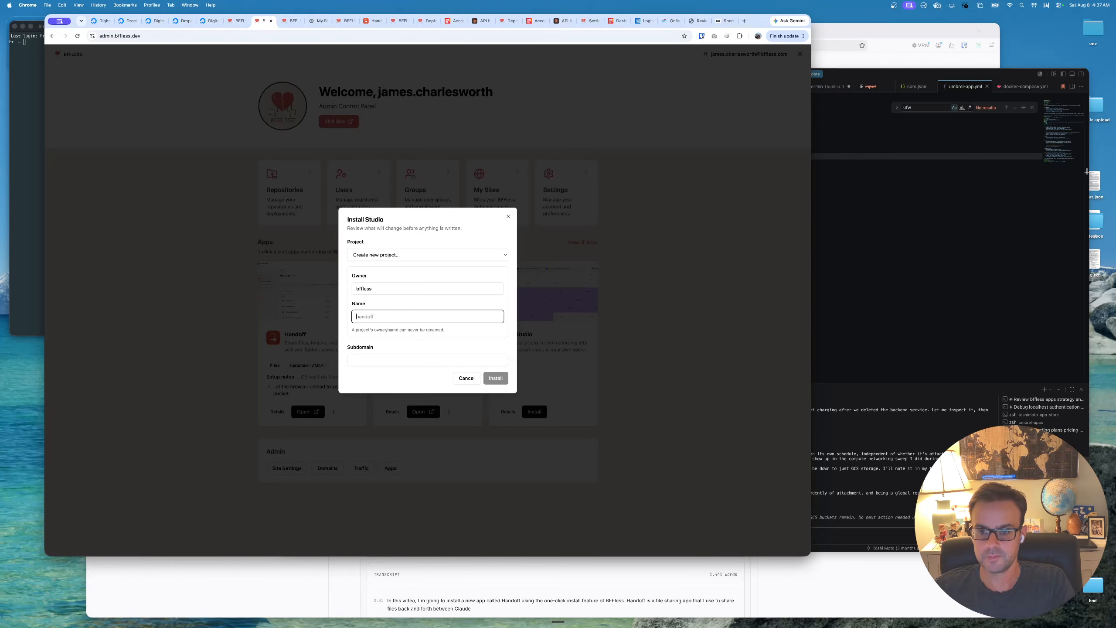
pyautogui.write('studio')
pyautogui.click(466, 342)
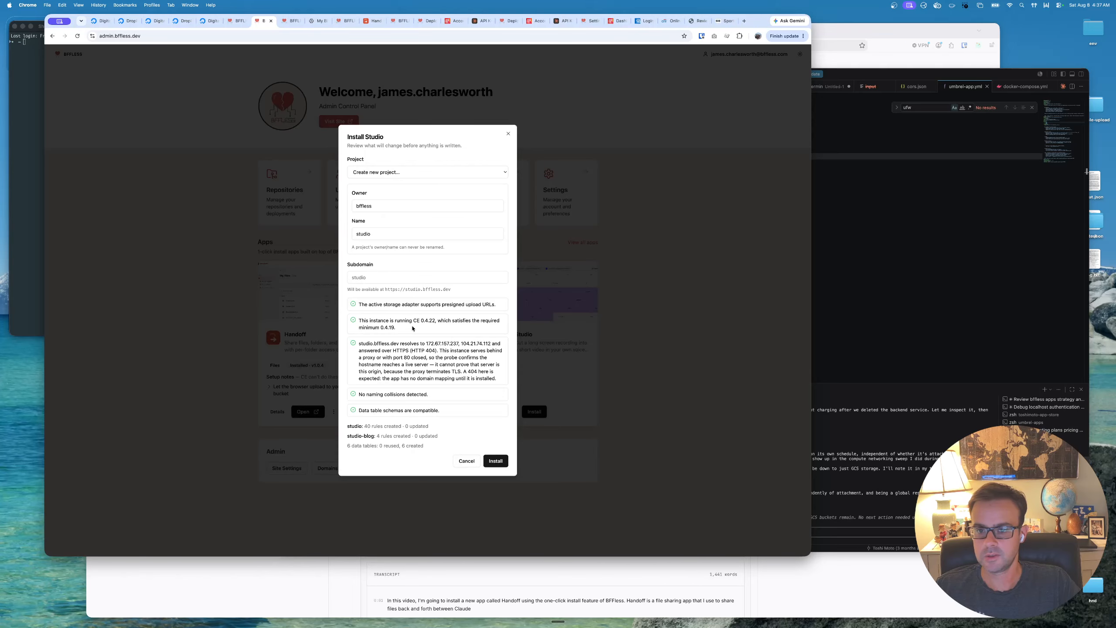
pyautogui.click(375, 275)
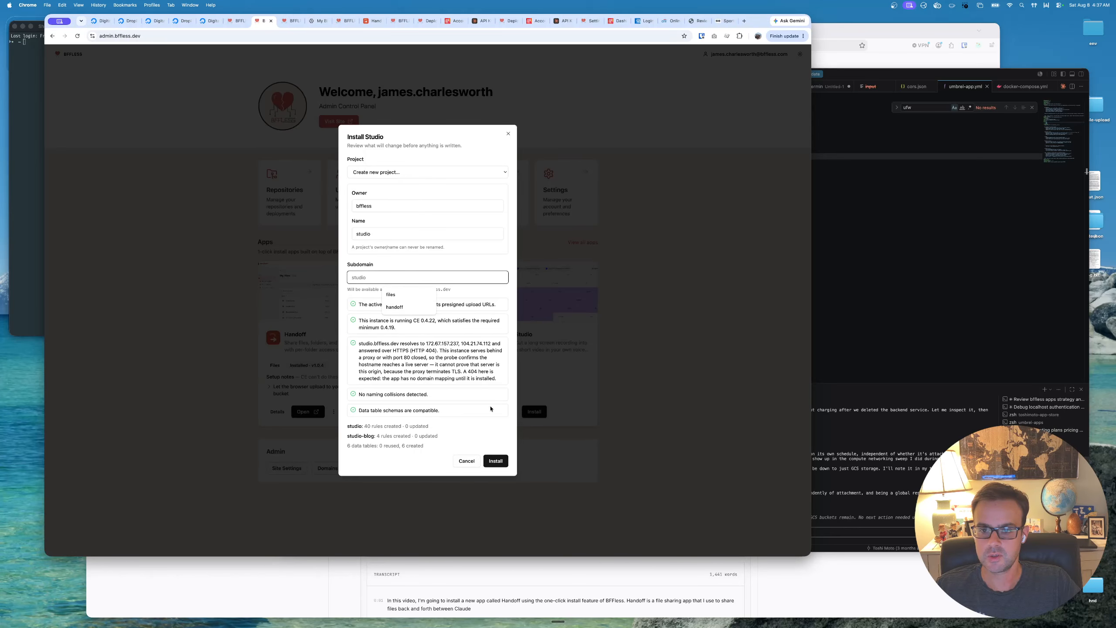
pyautogui.click(496, 460)
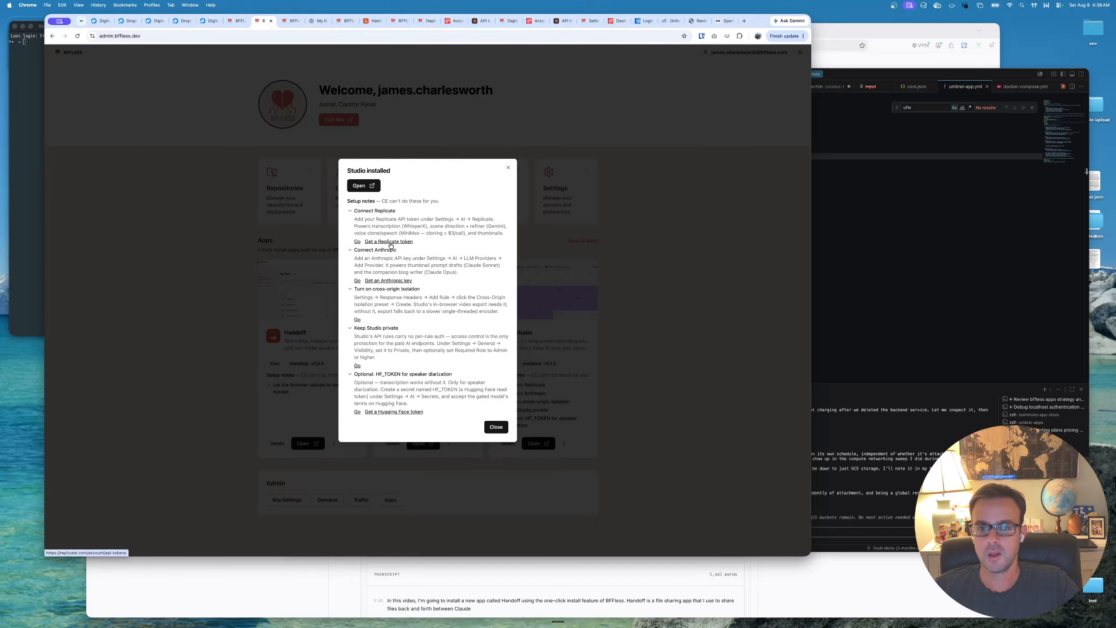
# - Roll the existing demo-token on Replicate's API tokens page to generate a fresh key, and close that page
pyautogui.keyDown('super'); pyautogui.click(389, 242); pyautogui.keyUp('super')
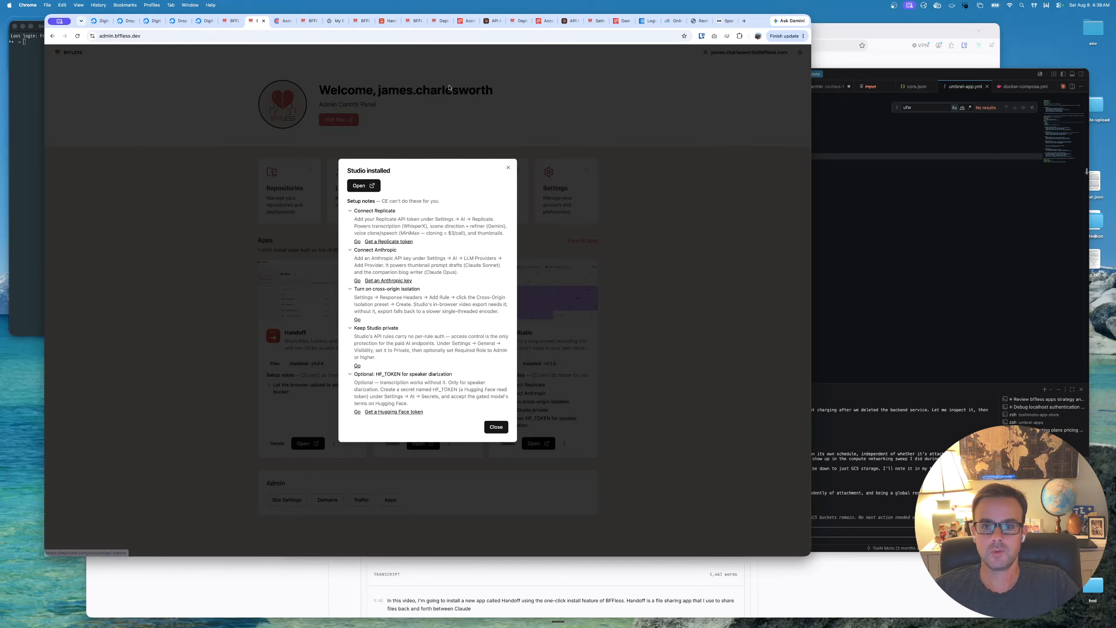
pyautogui.click(284, 22)
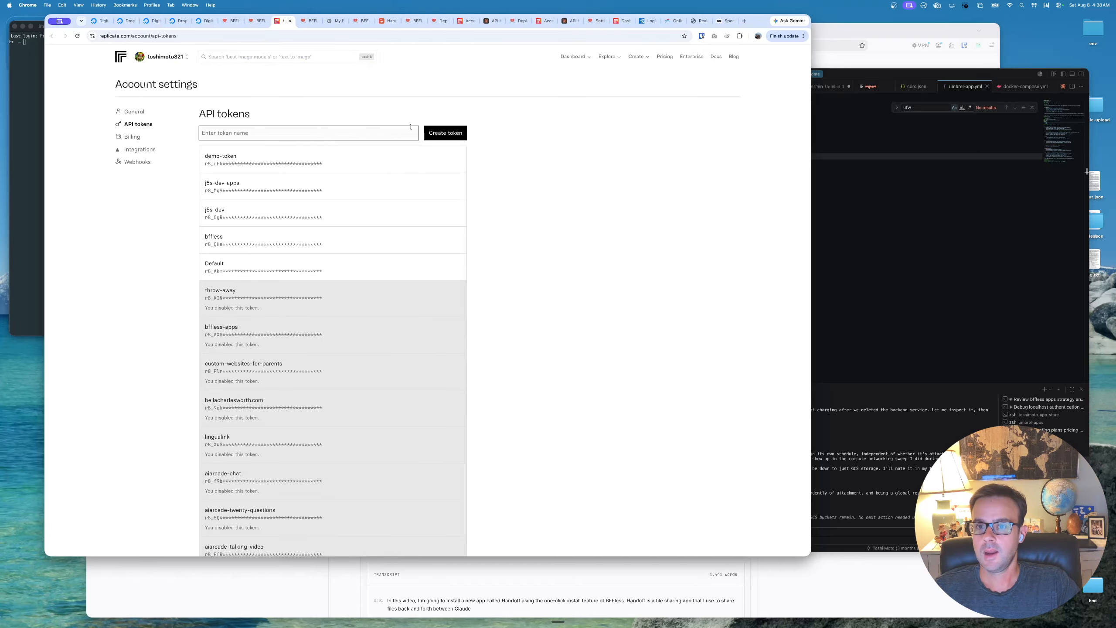
pyautogui.click(452, 141)
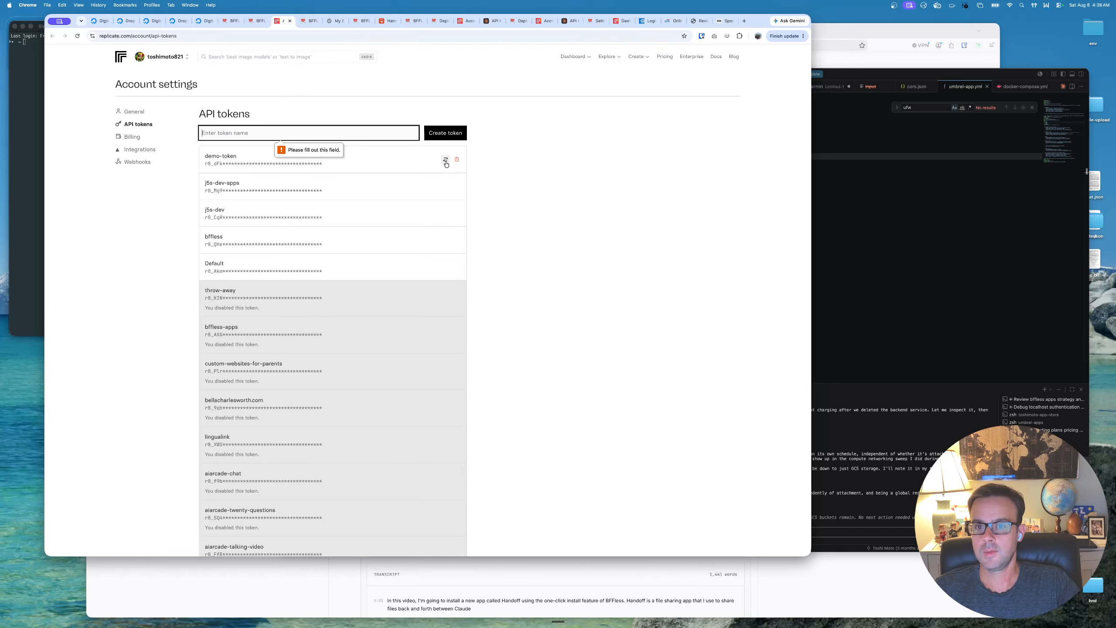
pyautogui.click(444, 161)
pyautogui.click(496, 322)
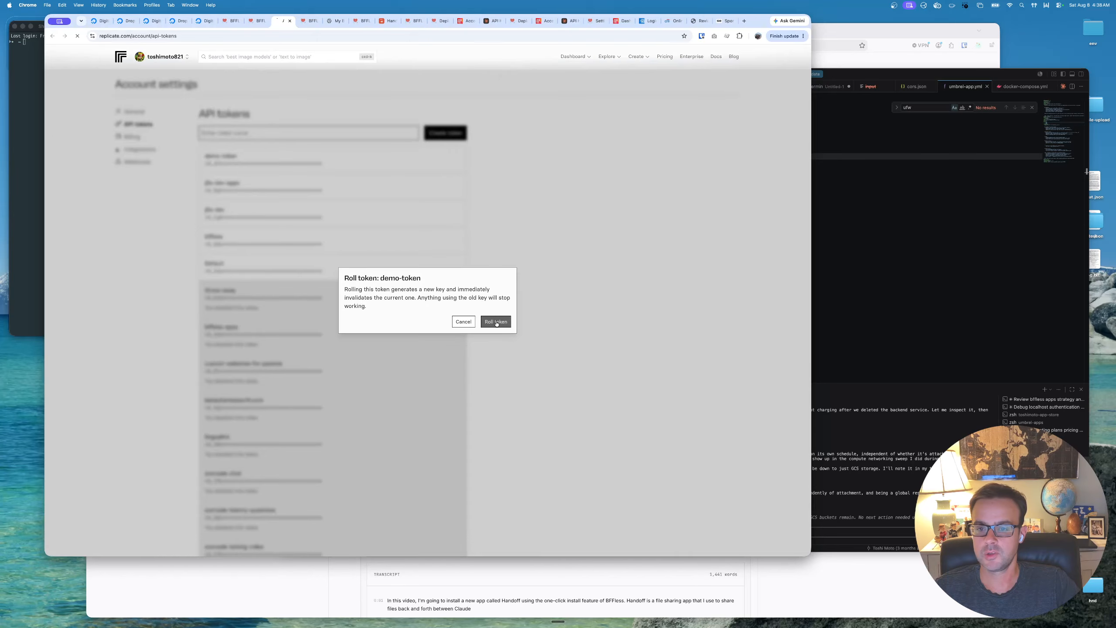
pyautogui.press('super+w')
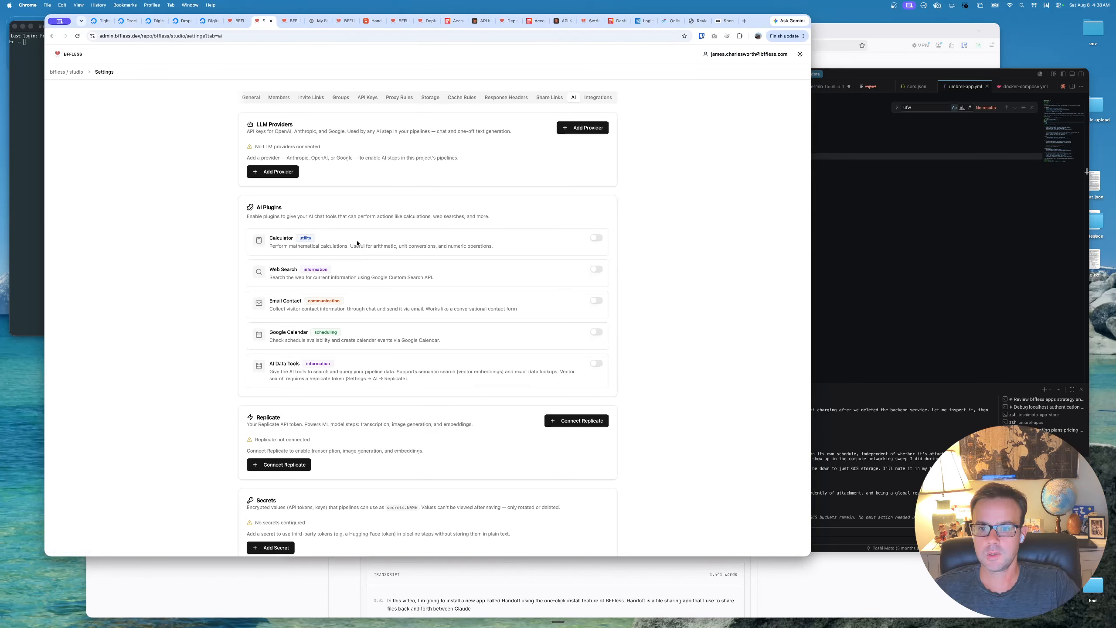
# - Connect Replicate in the studio project's AI settings by pasting the Replicate API token and testing the connection
pyautogui.scroll(-1, 358, 320)
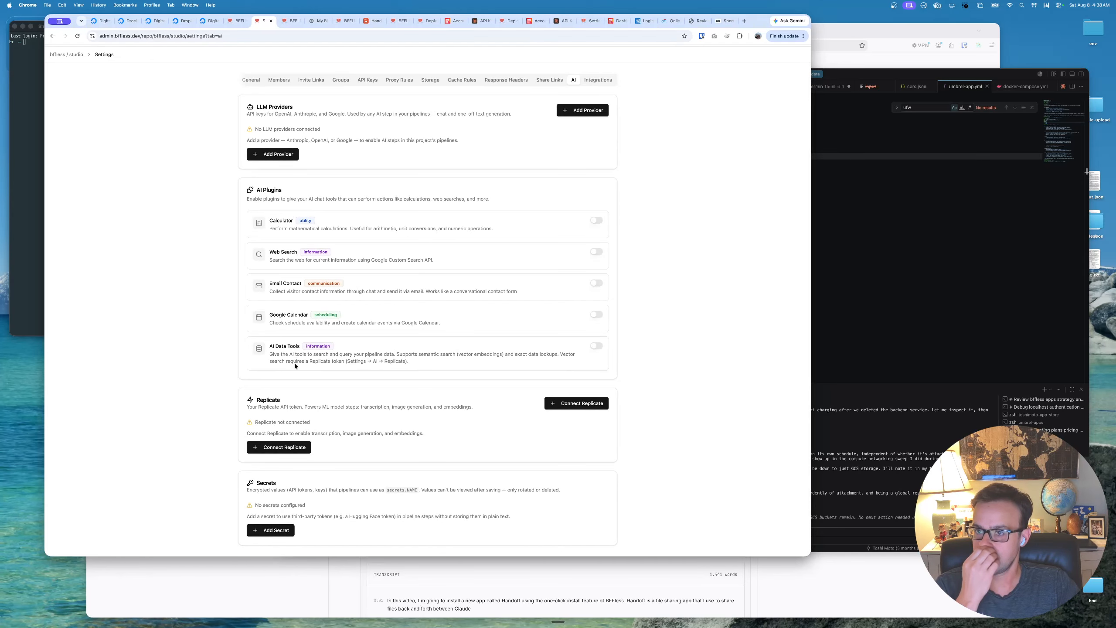
pyautogui.scroll(1, 294, 447)
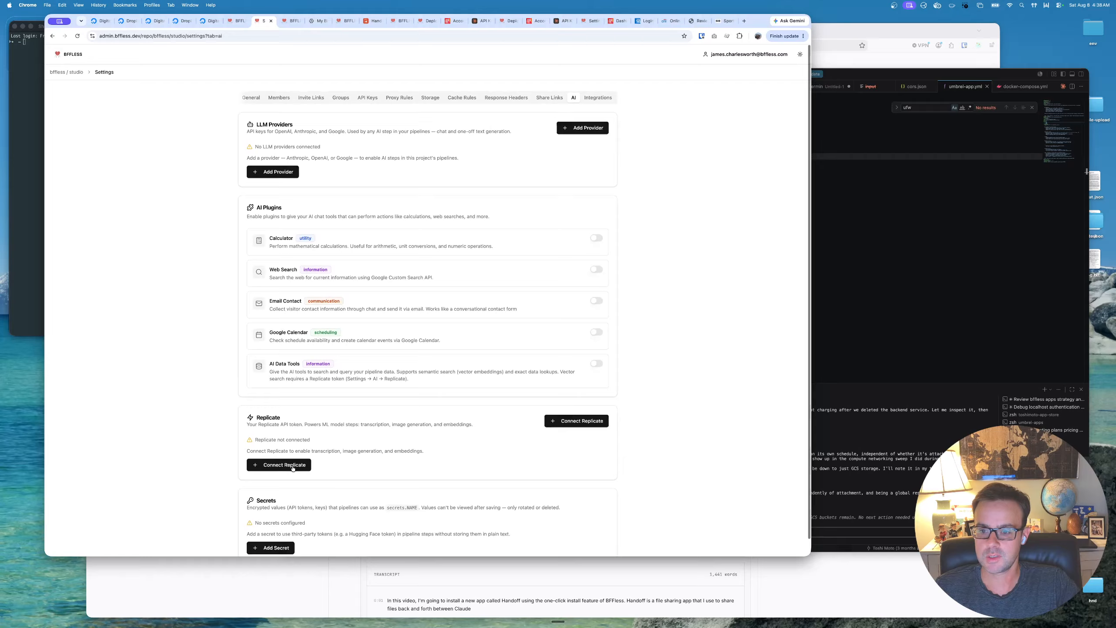
pyautogui.click(294, 469)
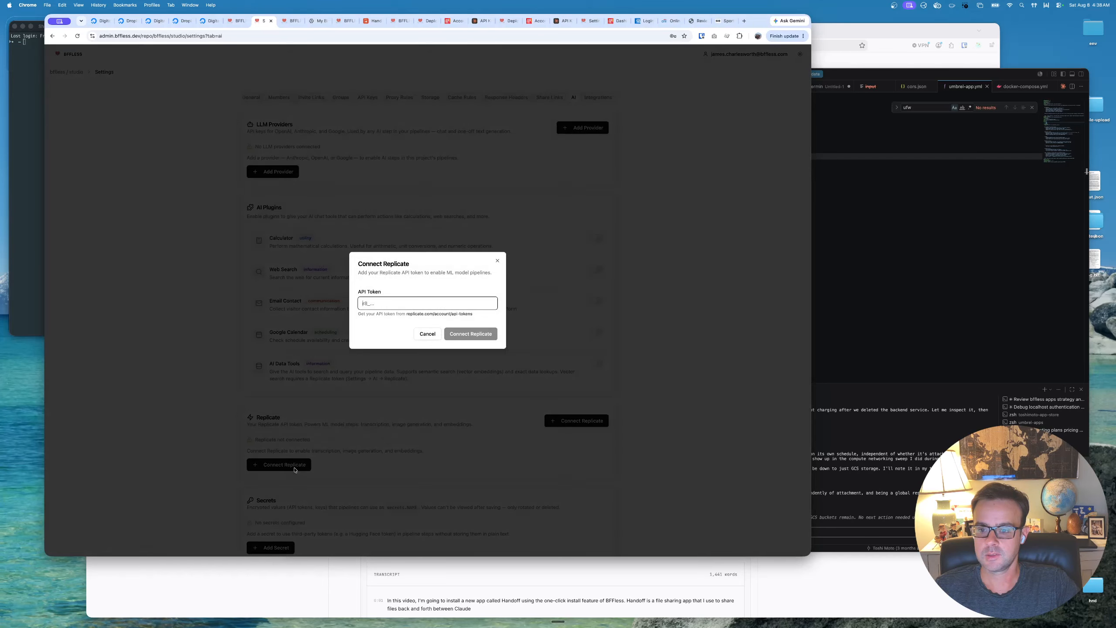
pyautogui.click(396, 304)
pyautogui.press('super+v')
pyautogui.click(394, 320)
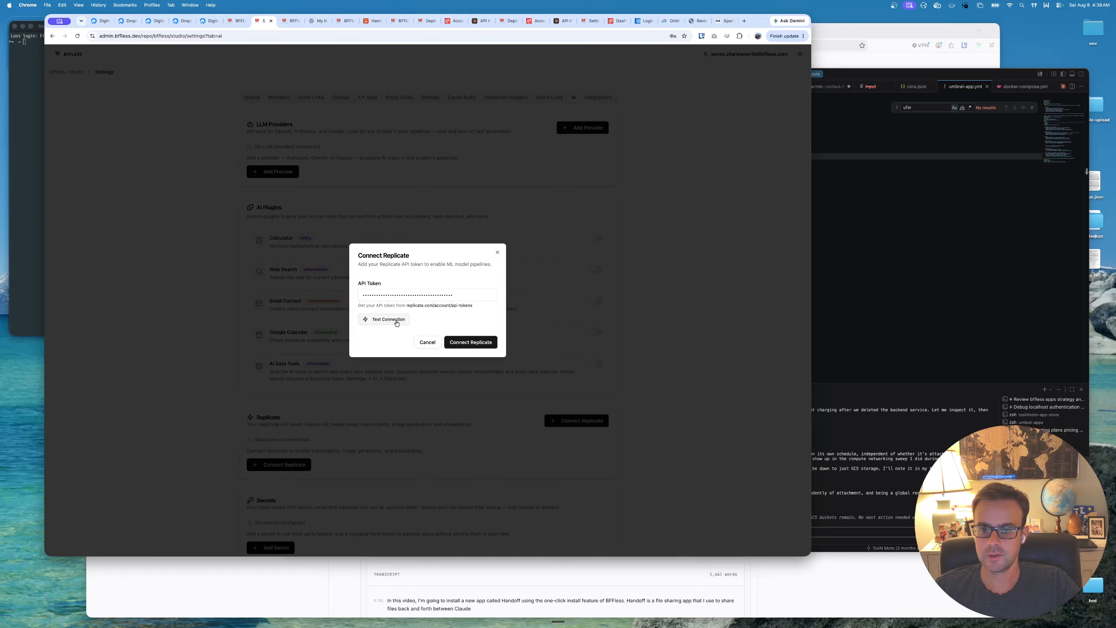
pyautogui.click(473, 352)
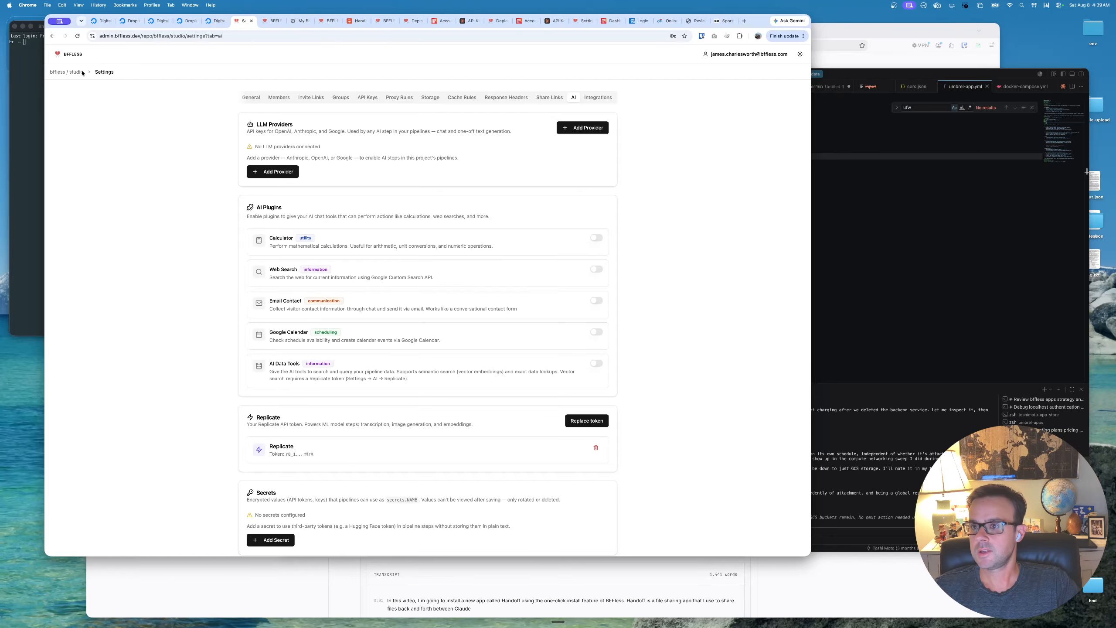
# - Follow Studio's Connect Anthropic setup note to the Claude Console, create an API key in the Default workspace and copy it
pyautogui.click(69, 55)
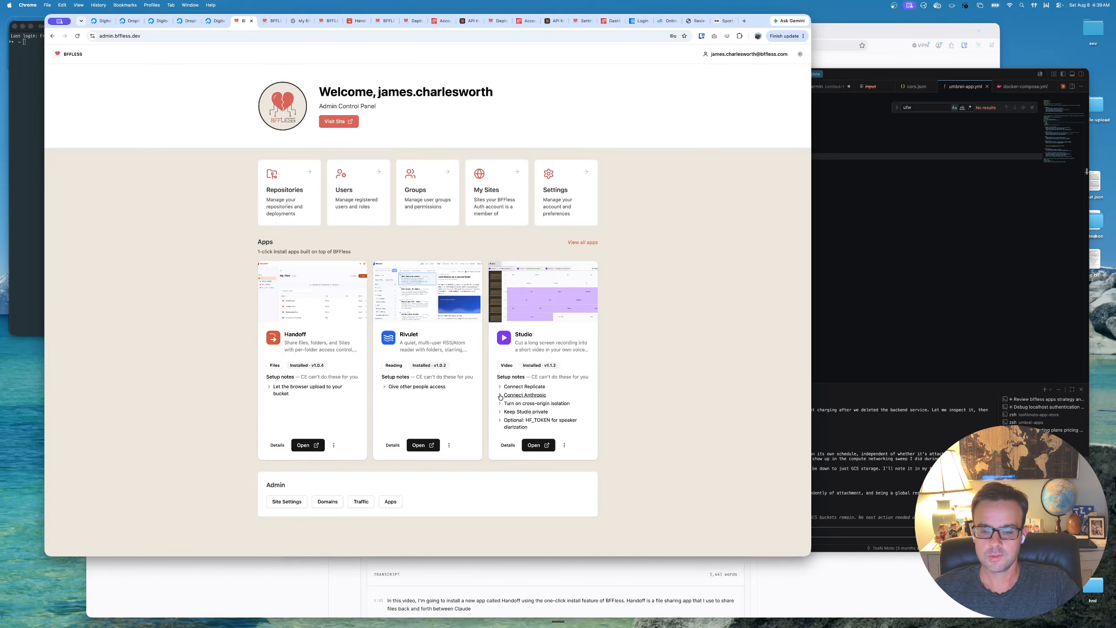
pyautogui.click(527, 395)
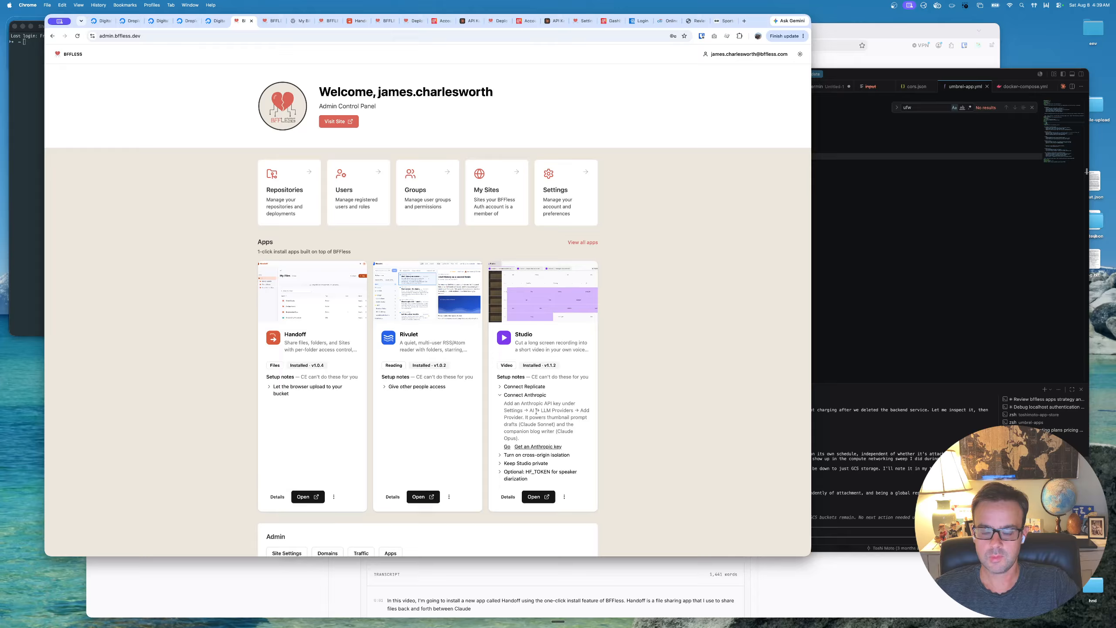
pyautogui.keyDown('super'); pyautogui.click(540, 447); pyautogui.keyUp('super')
pyautogui.click(265, 24)
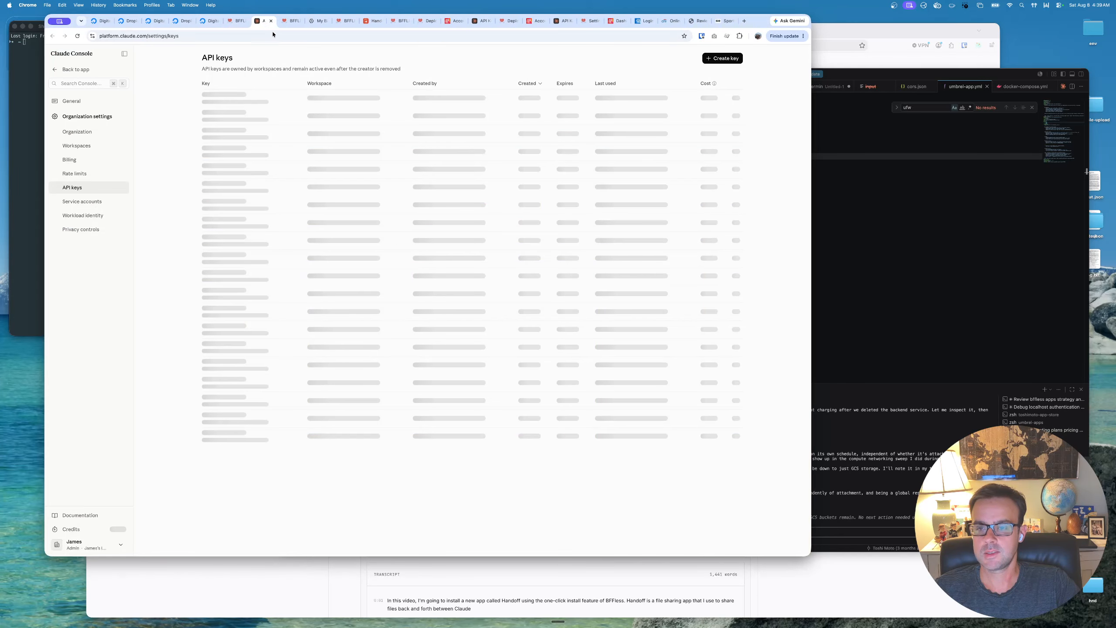
pyautogui.click(722, 58)
pyautogui.click(404, 278)
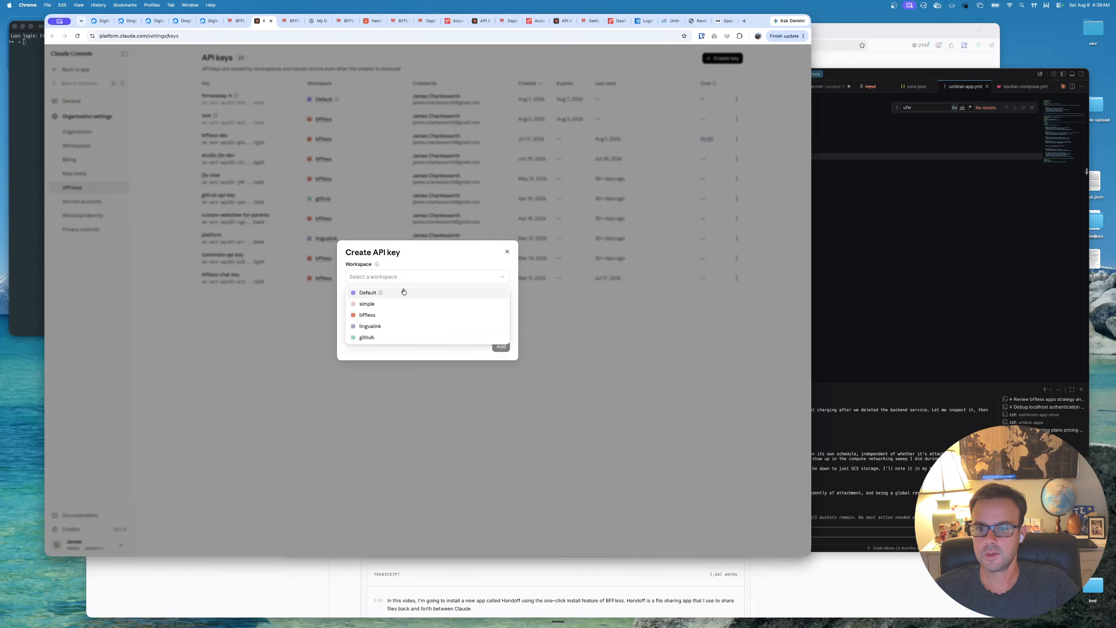
pyautogui.click(402, 292)
pyautogui.click(421, 306)
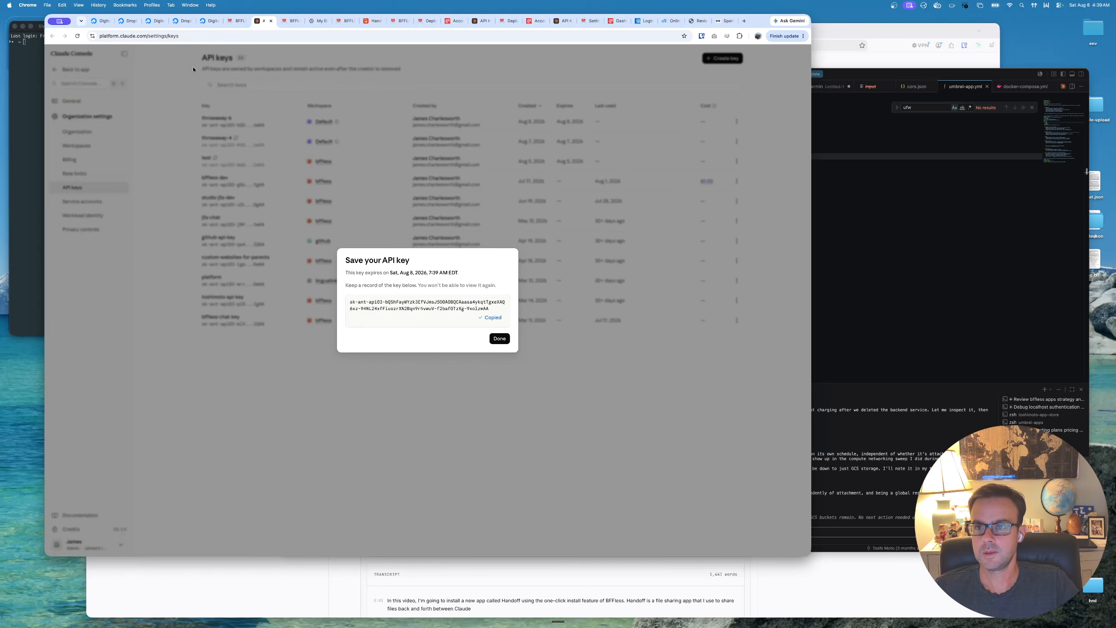
# - Add Anthropic as an LLM provider in the studio project's AI settings, pasting the copied API key
pyautogui.click(241, 19)
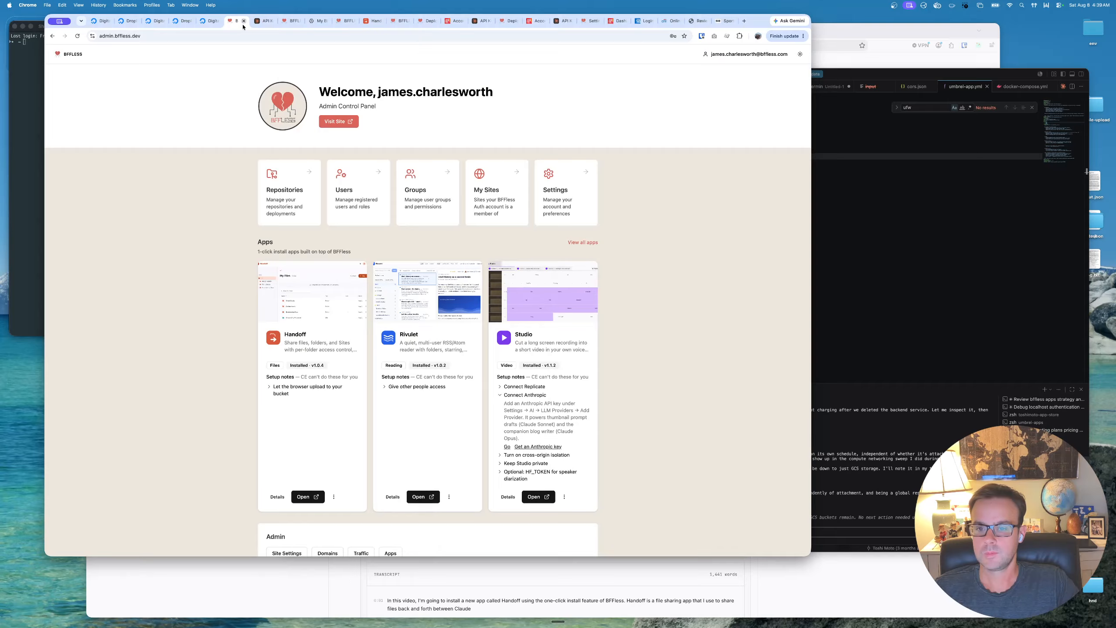
pyautogui.click(507, 447)
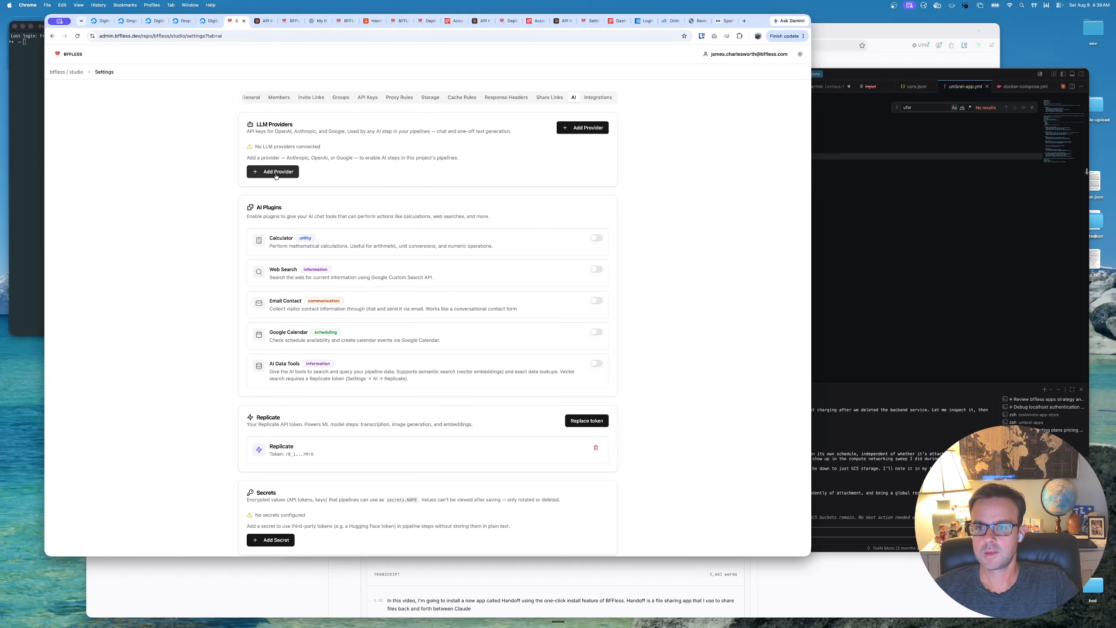
pyautogui.click(275, 172)
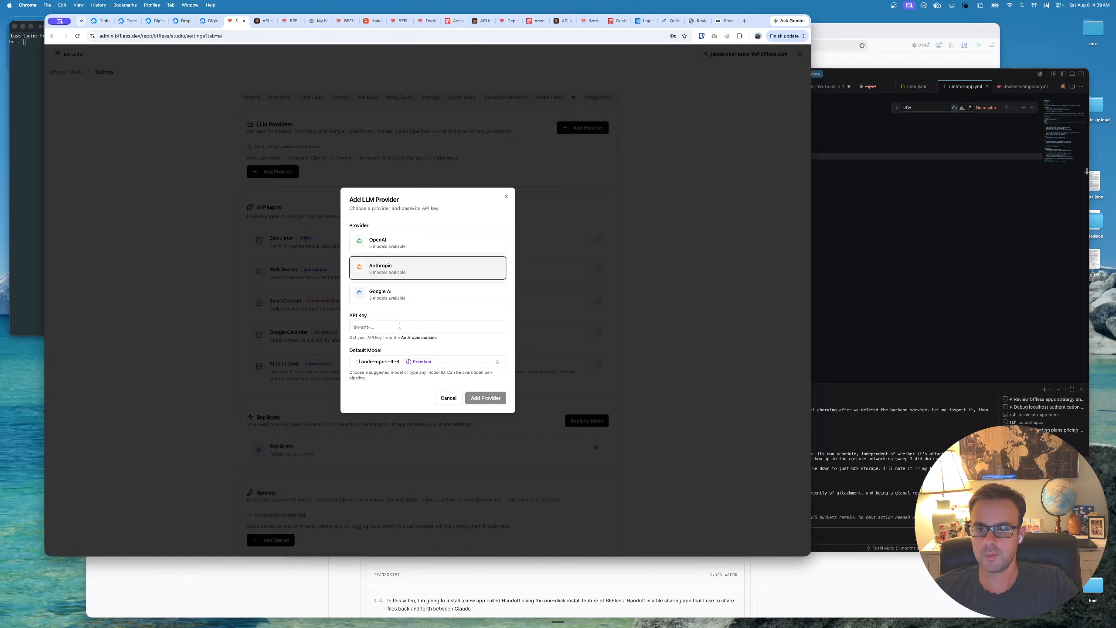
pyautogui.click(414, 328)
pyautogui.press('super+v')
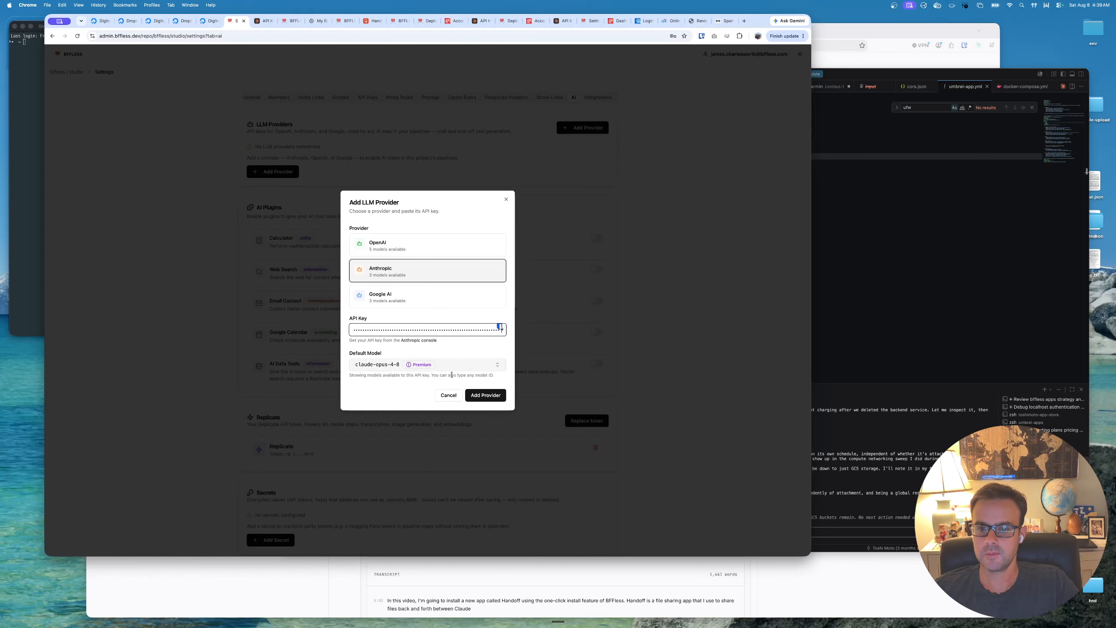
pyautogui.click(484, 396)
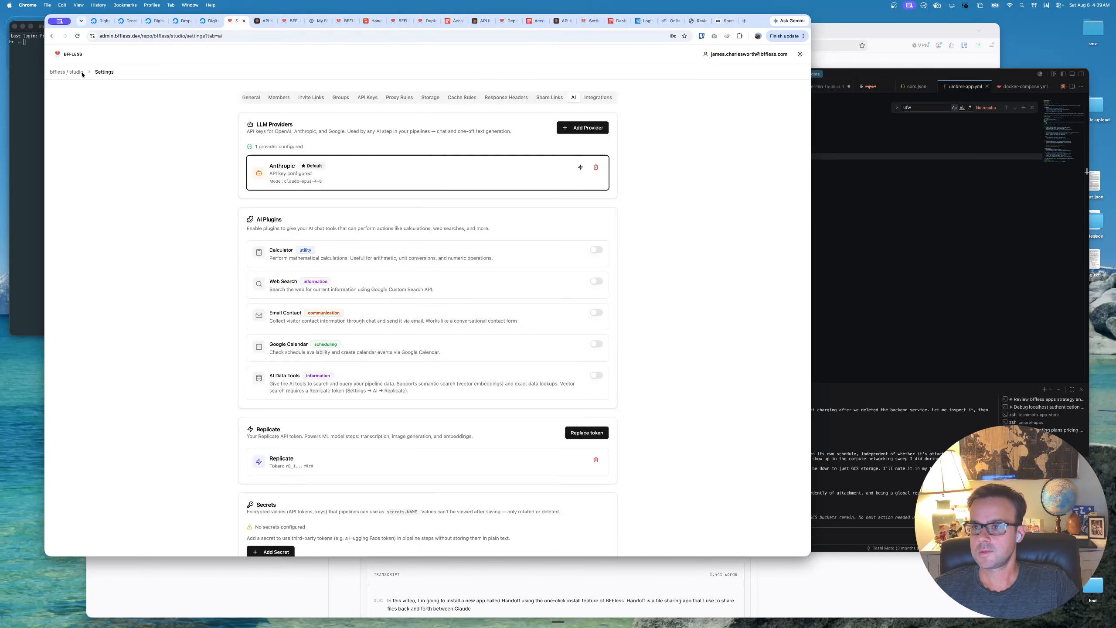
# - Create a response header rule for the studio project from the Cross-Origin Isolation preset, as Studio's setup note requires
pyautogui.click(73, 53)
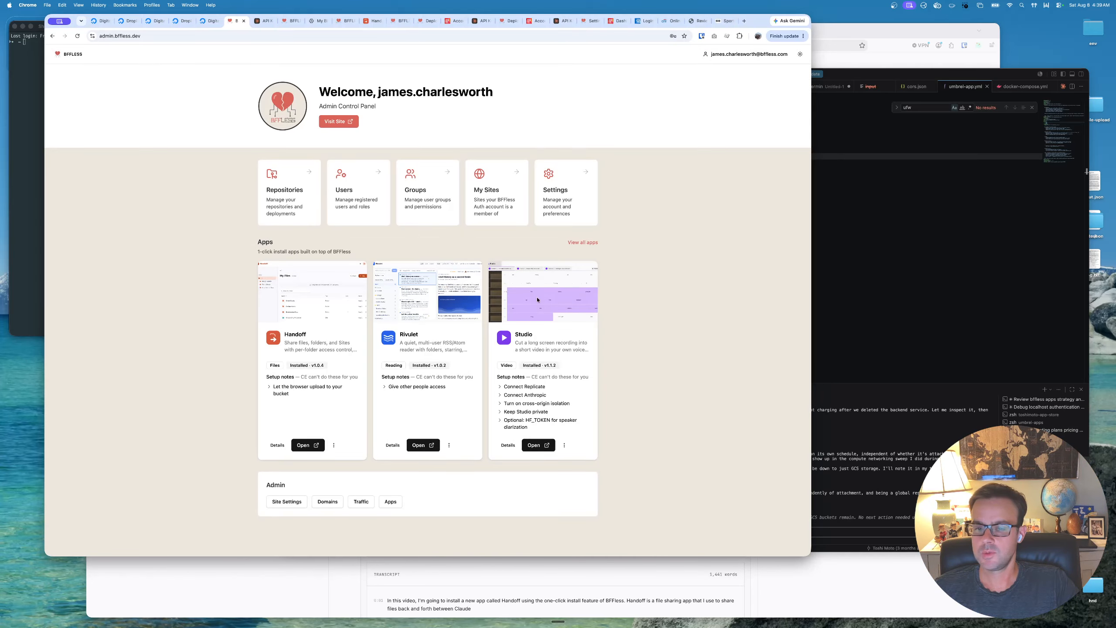
pyautogui.click(499, 404)
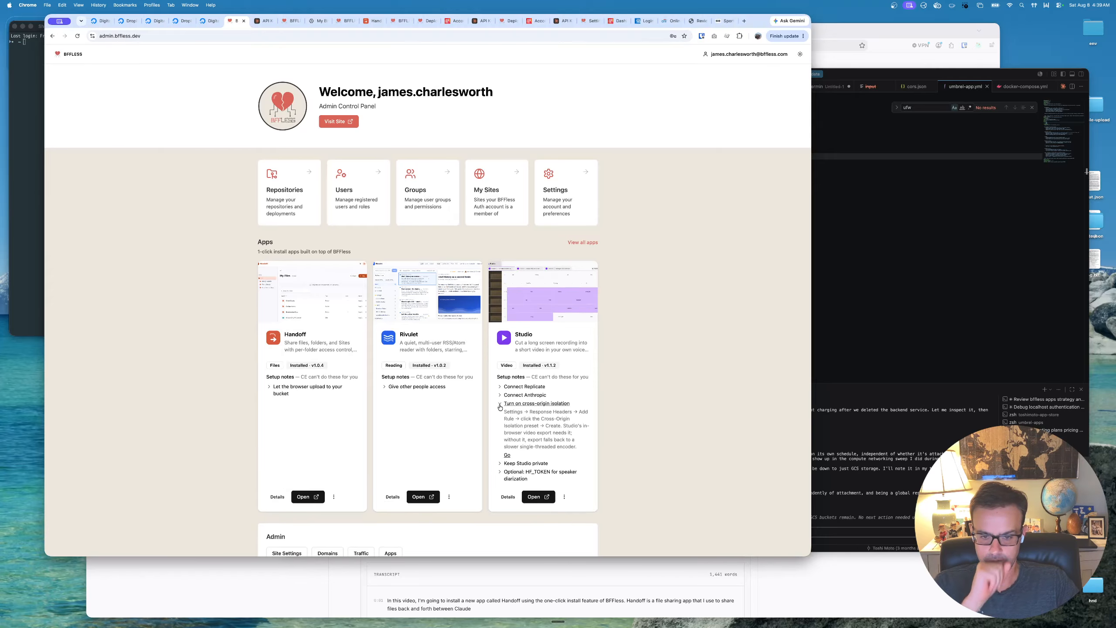
pyautogui.click(507, 455)
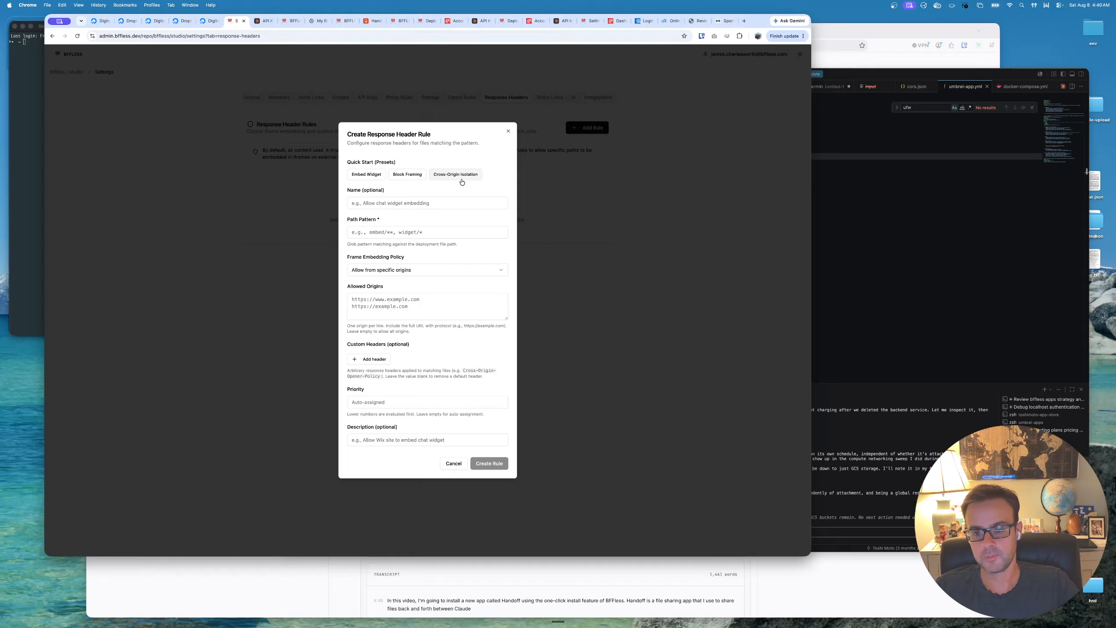
pyautogui.click(456, 174)
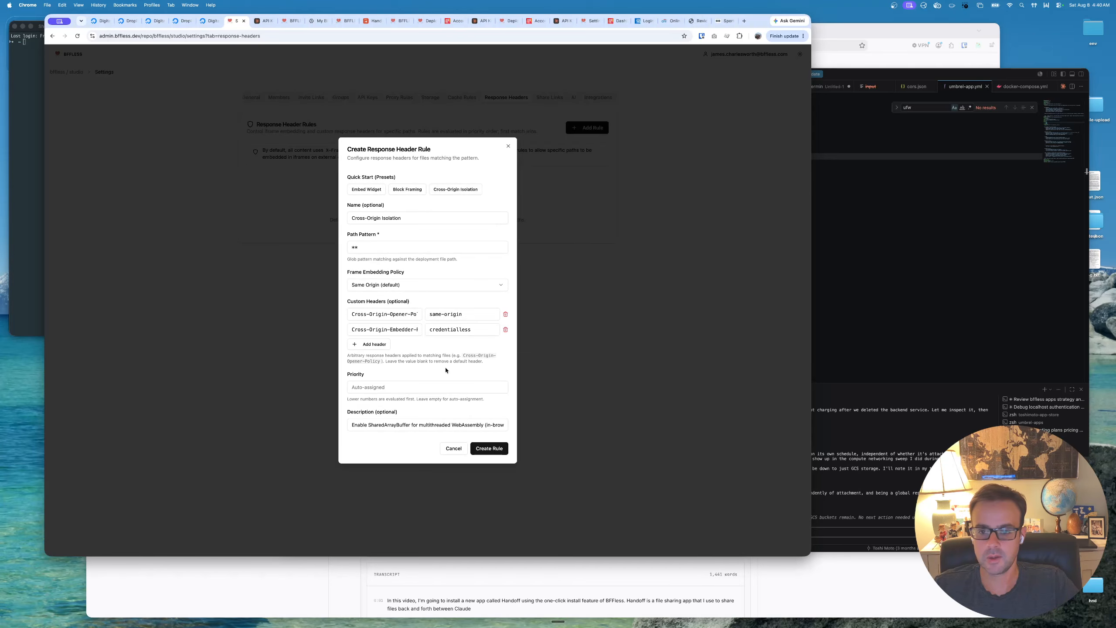
pyautogui.click(487, 448)
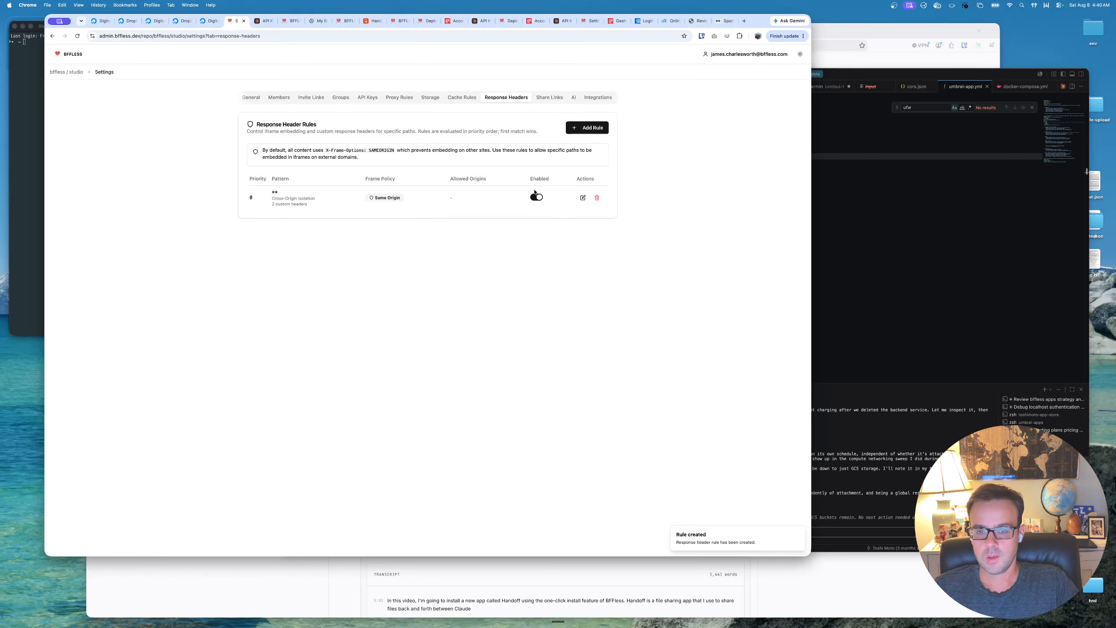
# - Review the saved Cross-Origin Isolation rule and the matching preset for new response header rules, closing both dialogs without saving
pyautogui.click(582, 198)
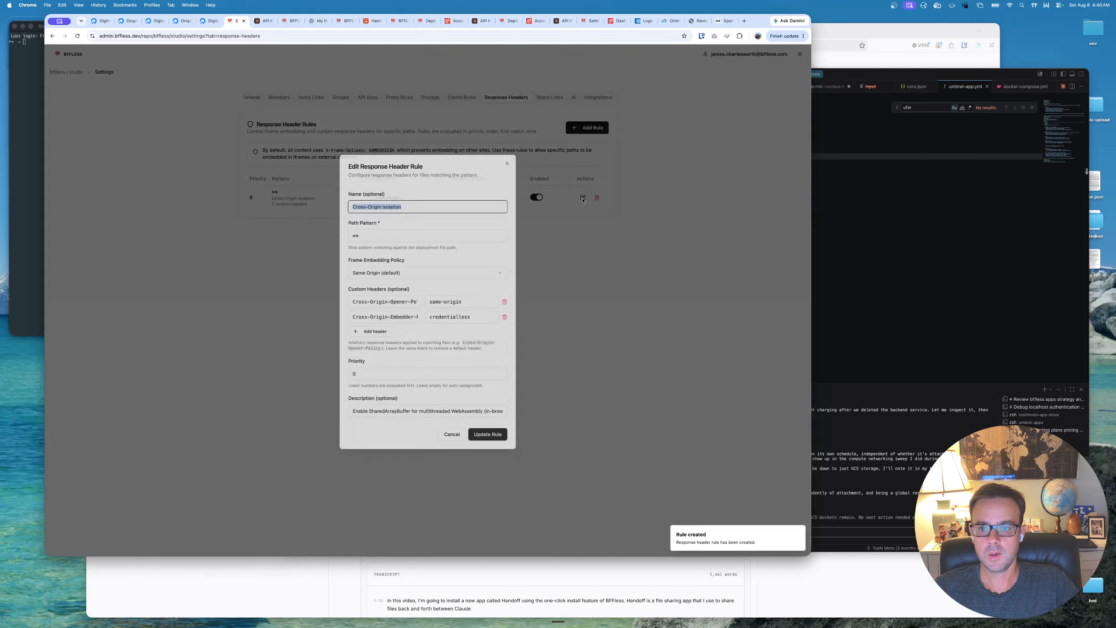
pyautogui.click(508, 159)
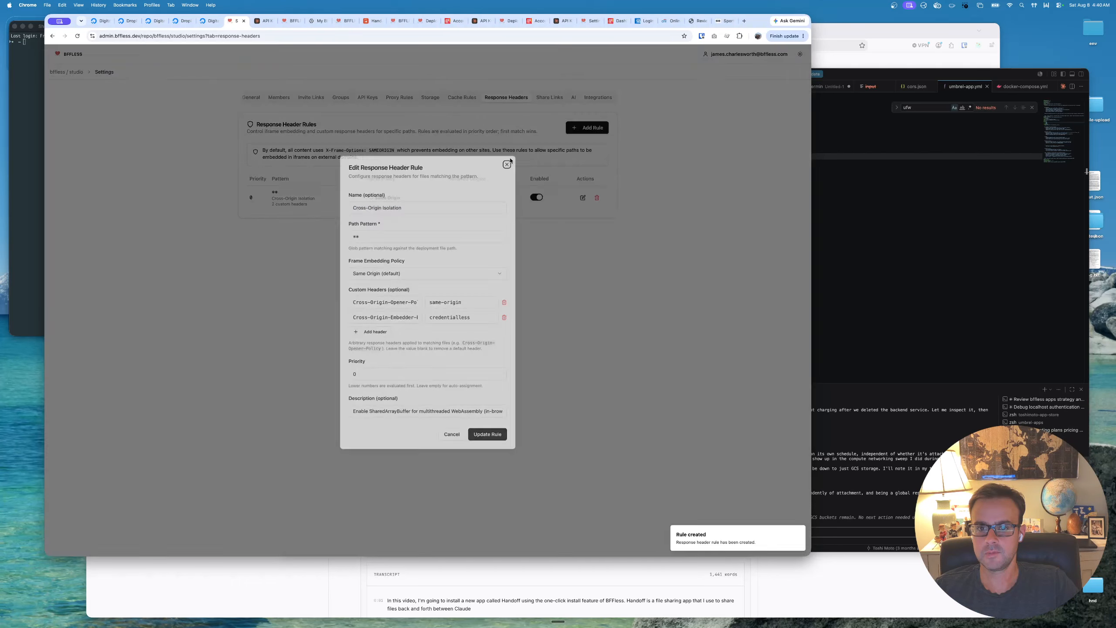
pyautogui.click(587, 127)
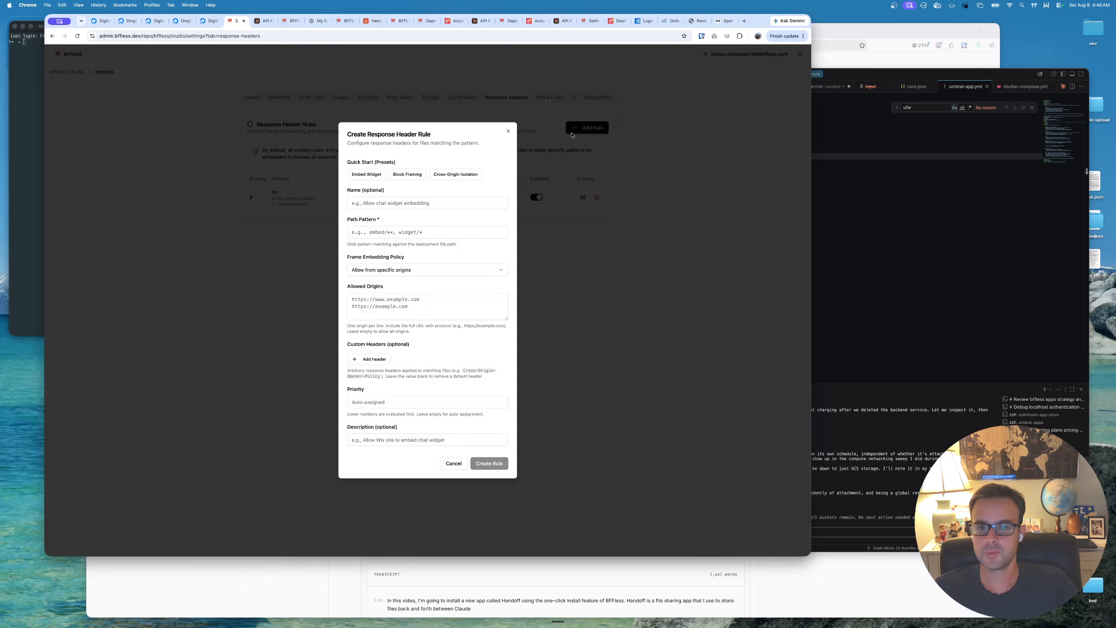
pyautogui.click(462, 178)
pyautogui.click(508, 145)
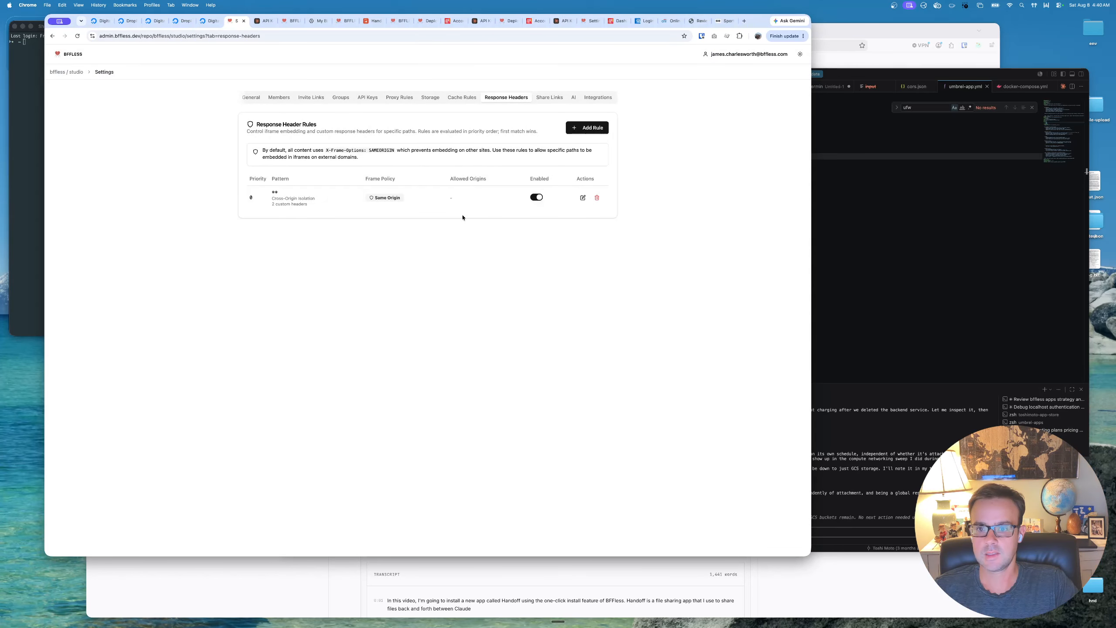
# - Follow Studio's Keep Studio private setup note to the project's general settings and make the project visibility Private
pyautogui.click(66, 72)
pyautogui.click(61, 54)
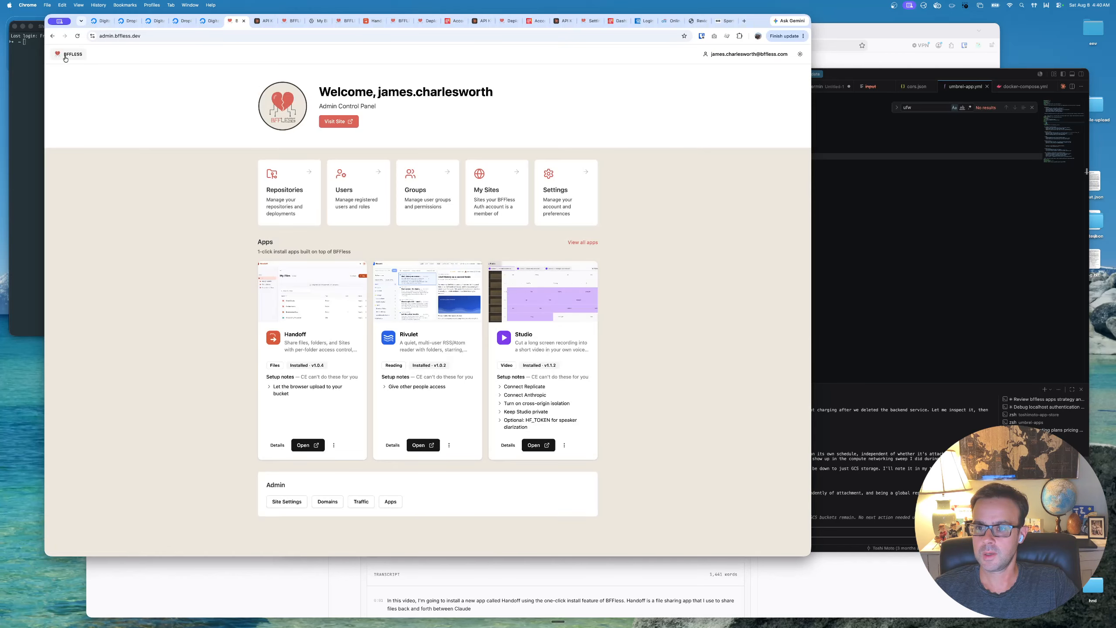
pyautogui.click(501, 414)
pyautogui.click(505, 466)
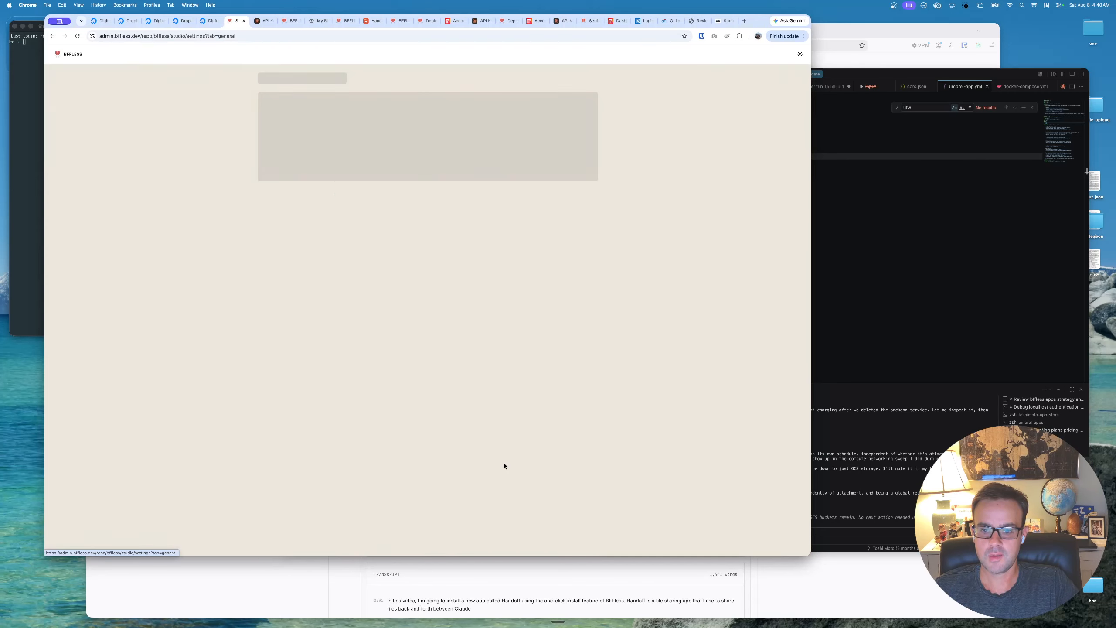
pyautogui.click(601, 326)
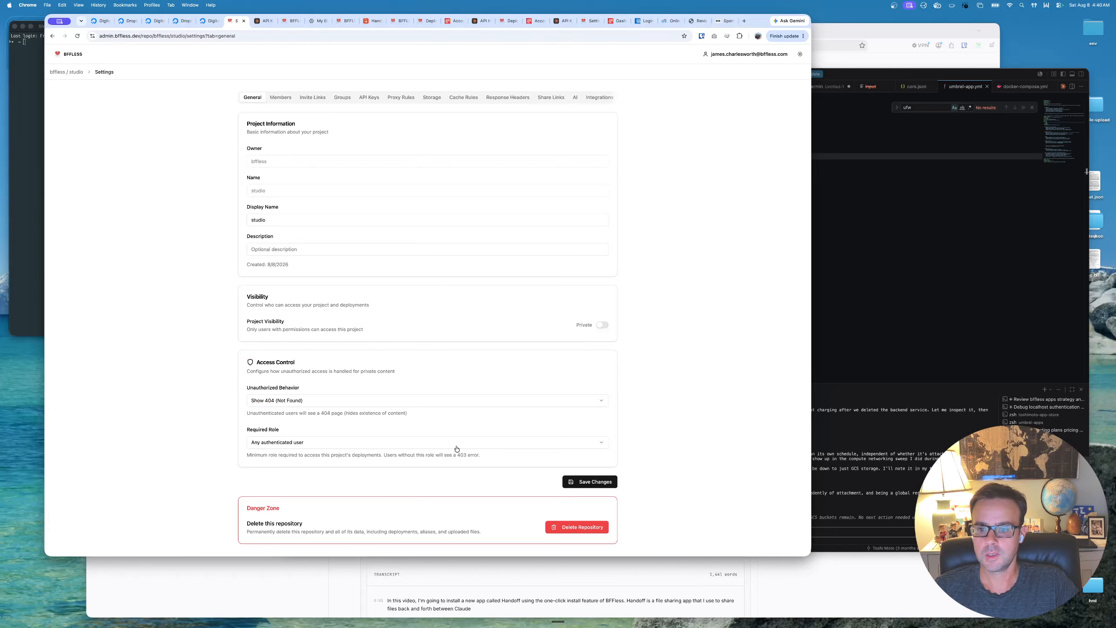
# - Set the studio project's unauthorized behavior to Redirect to Login and its required role to Admin or higher, and save the changes
pyautogui.click(430, 443)
pyautogui.click(430, 442)
pyautogui.click(406, 401)
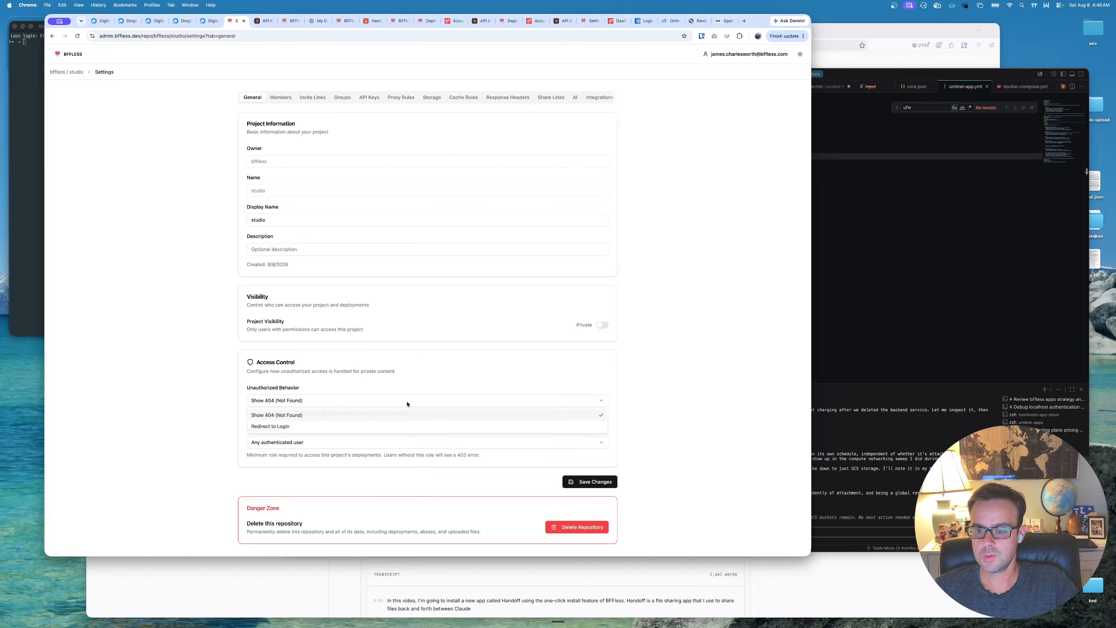
pyautogui.click(388, 428)
pyautogui.click(386, 442)
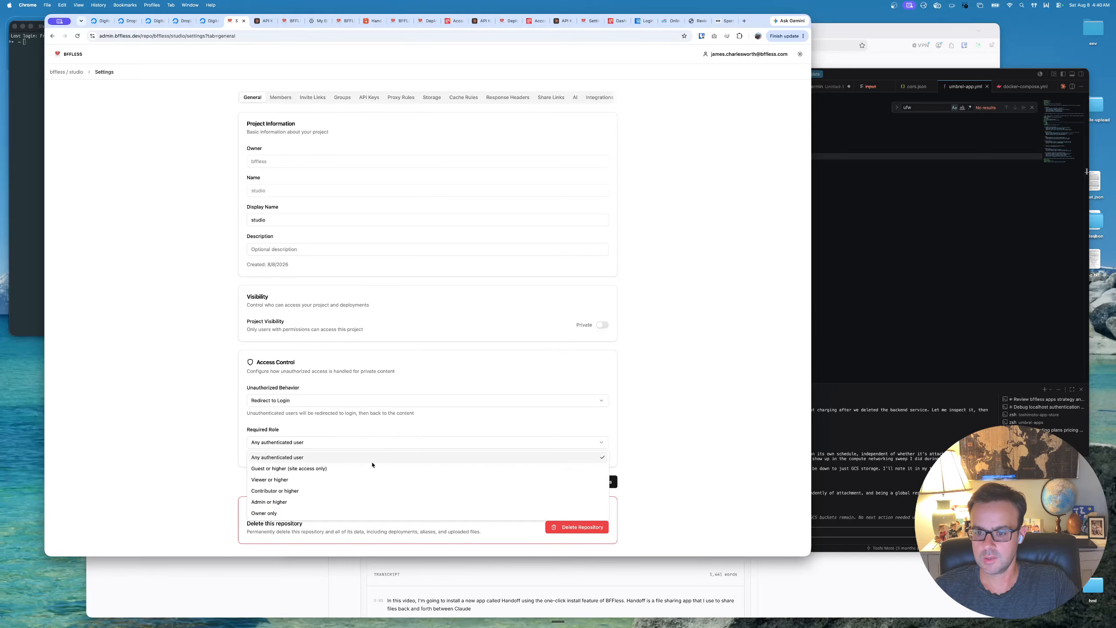
pyautogui.click(372, 504)
pyautogui.click(597, 481)
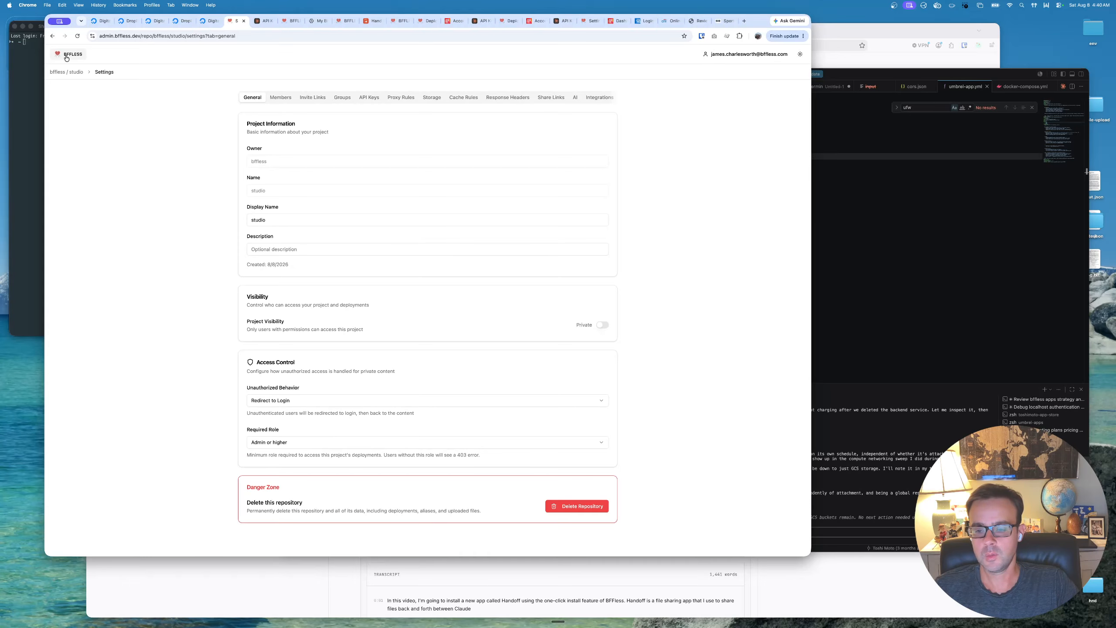
# - Follow Studio's optional HF_TOKEN setup note for speaker diarization to Hugging Face's access tokens page
pyautogui.click(67, 57)
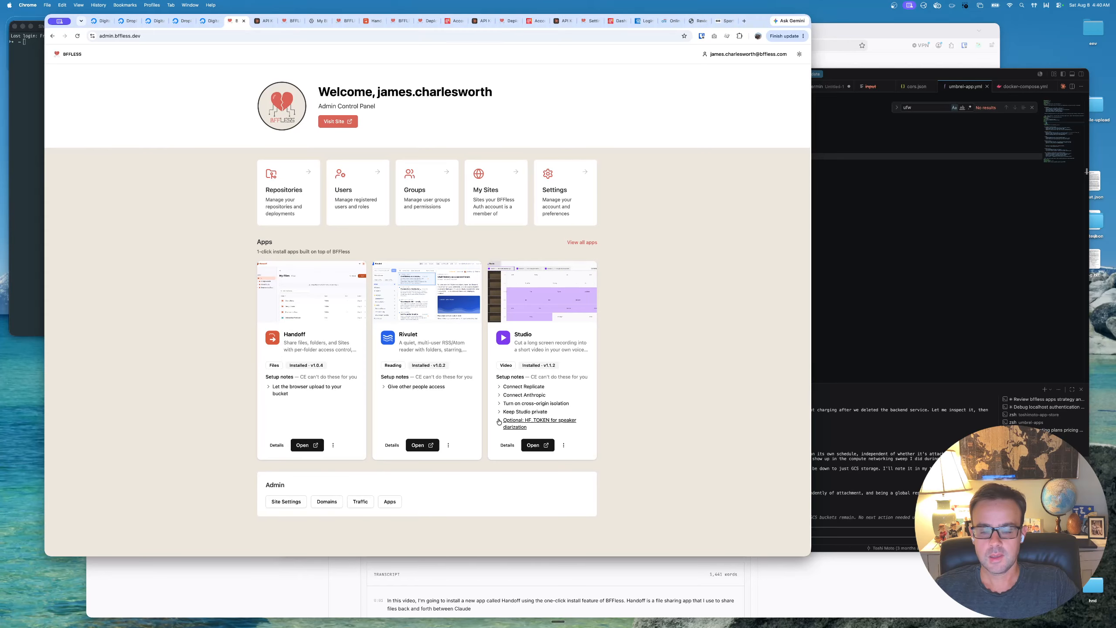
pyautogui.click(529, 425)
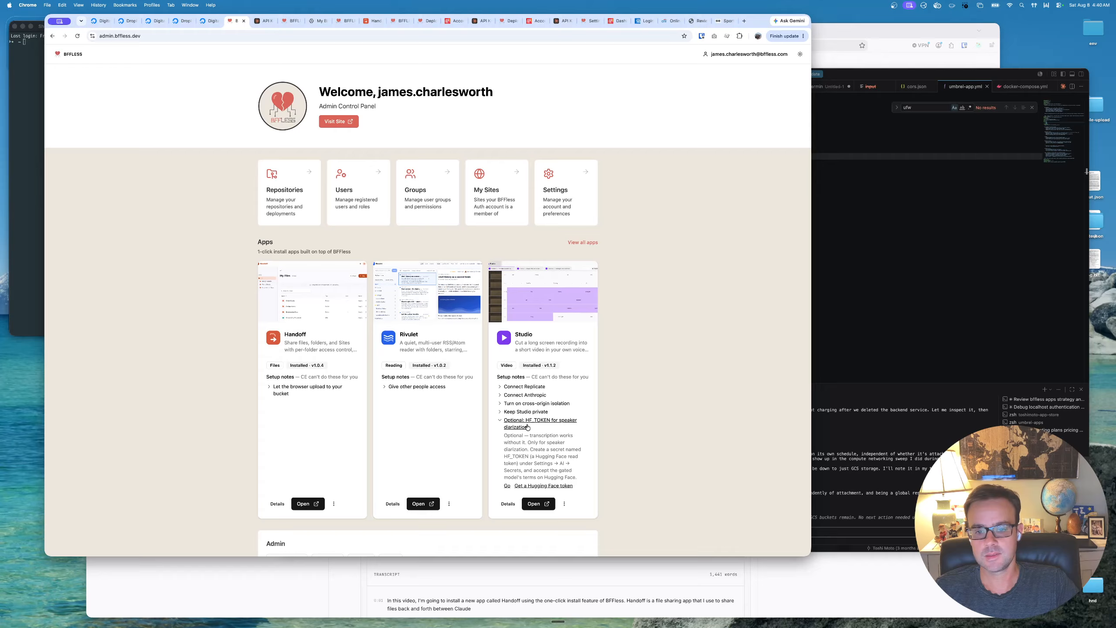
pyautogui.scroll(-1, 534, 435)
pyautogui.scroll(1, 533, 435)
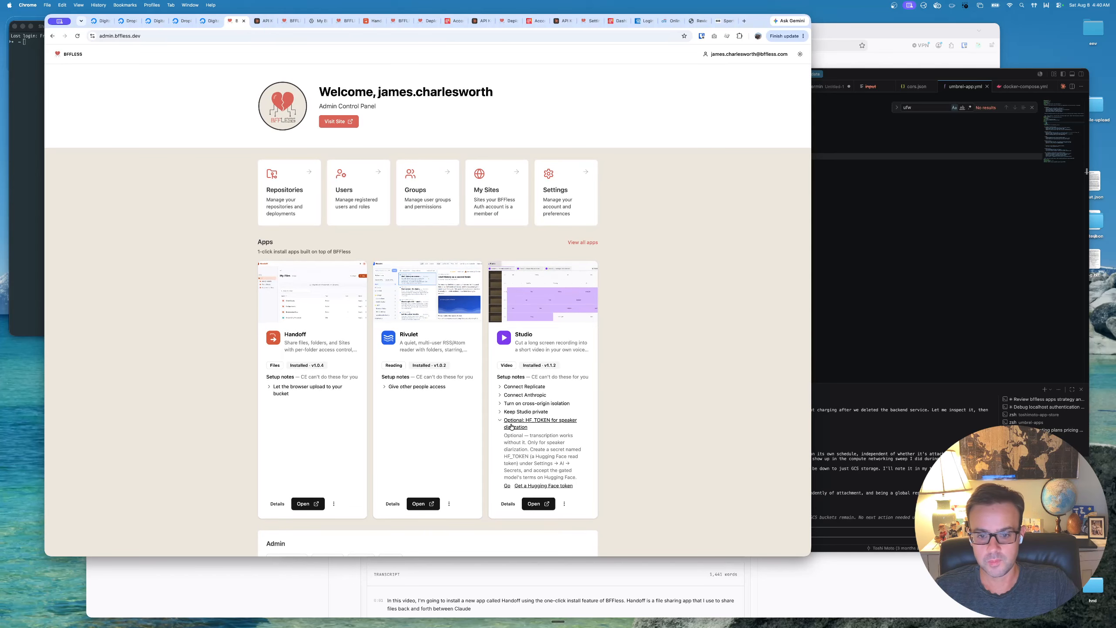
pyautogui.keyDown('super'); pyautogui.click(540, 486); pyautogui.keyUp('super')
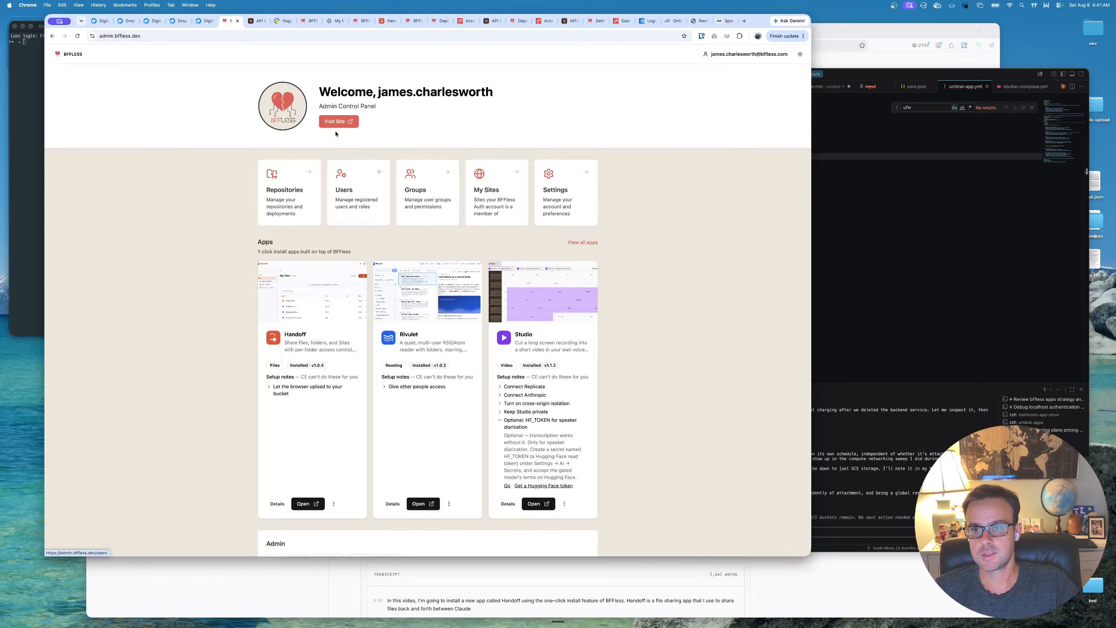
pyautogui.click(281, 20)
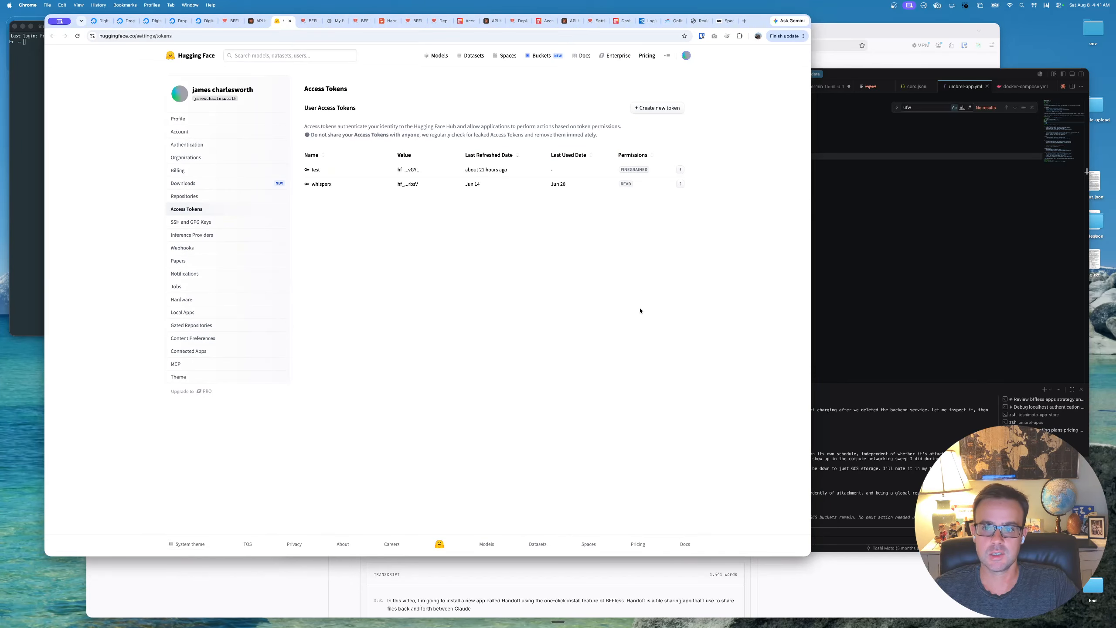
# - Create a fine-grained Hugging Face access token named test-2 with the Read-Only preset and copy its value
pyautogui.click(655, 109)
pyautogui.click(406, 156)
pyautogui.write('test-2')
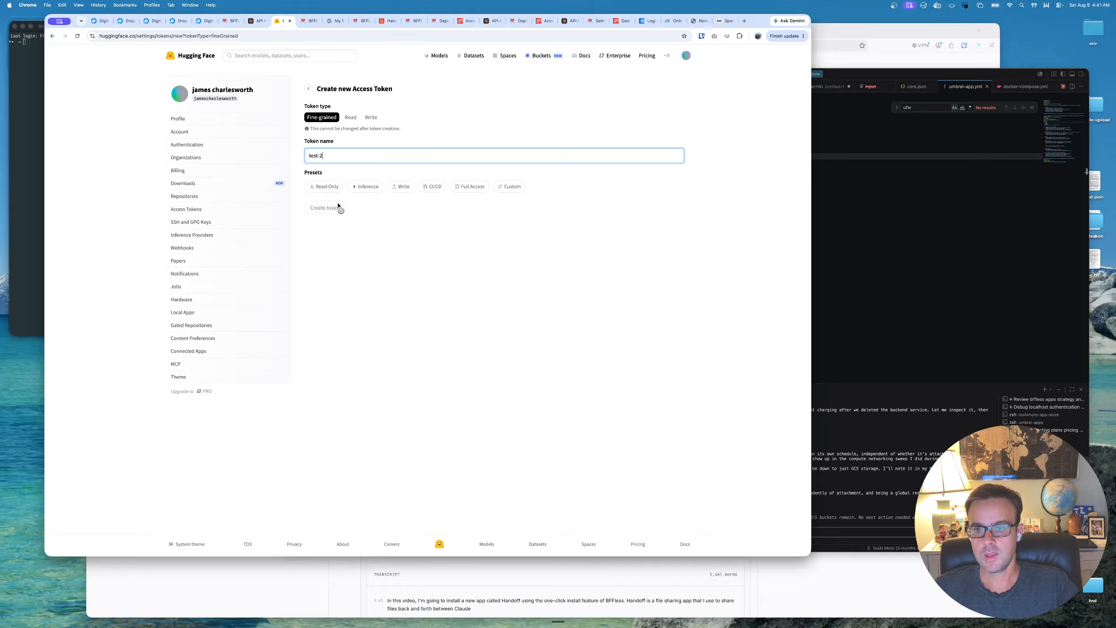
pyautogui.click(329, 187)
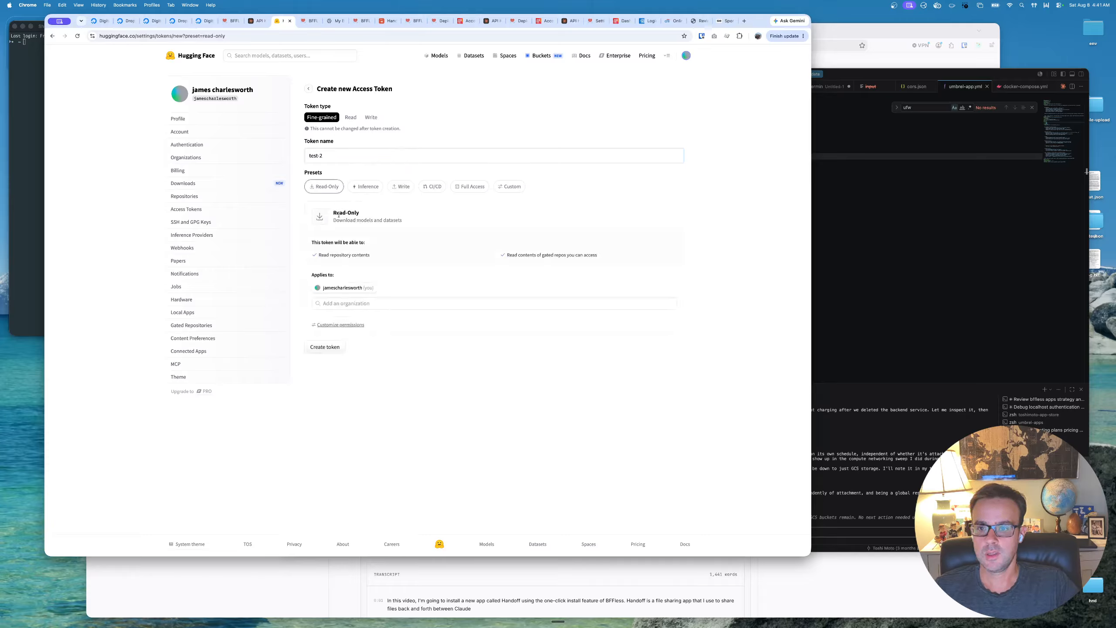
pyautogui.click(333, 352)
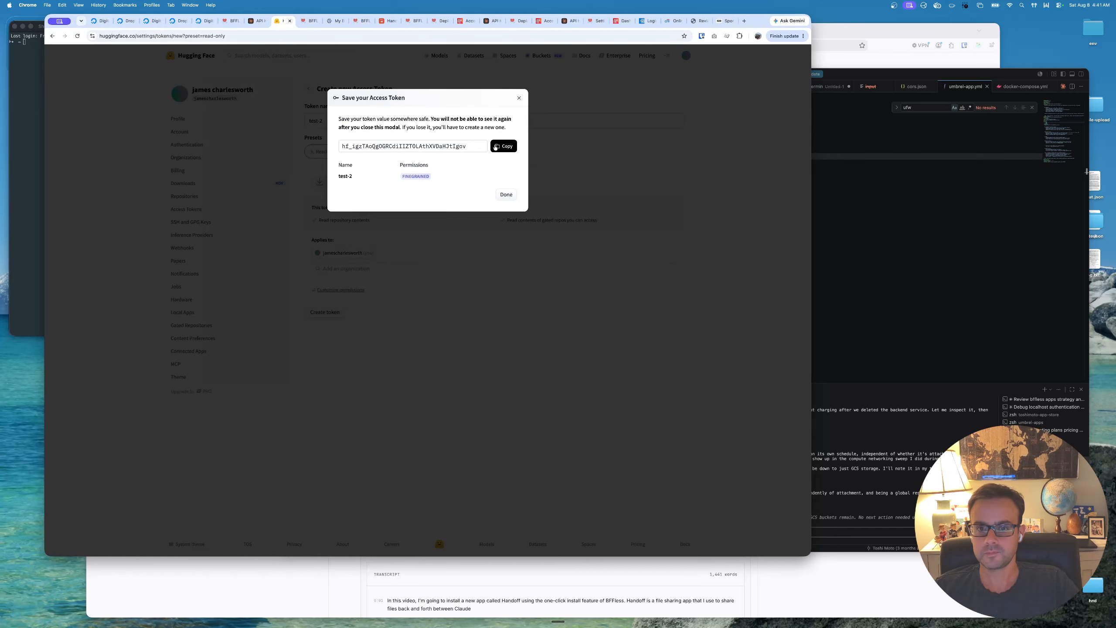
pyautogui.click(496, 147)
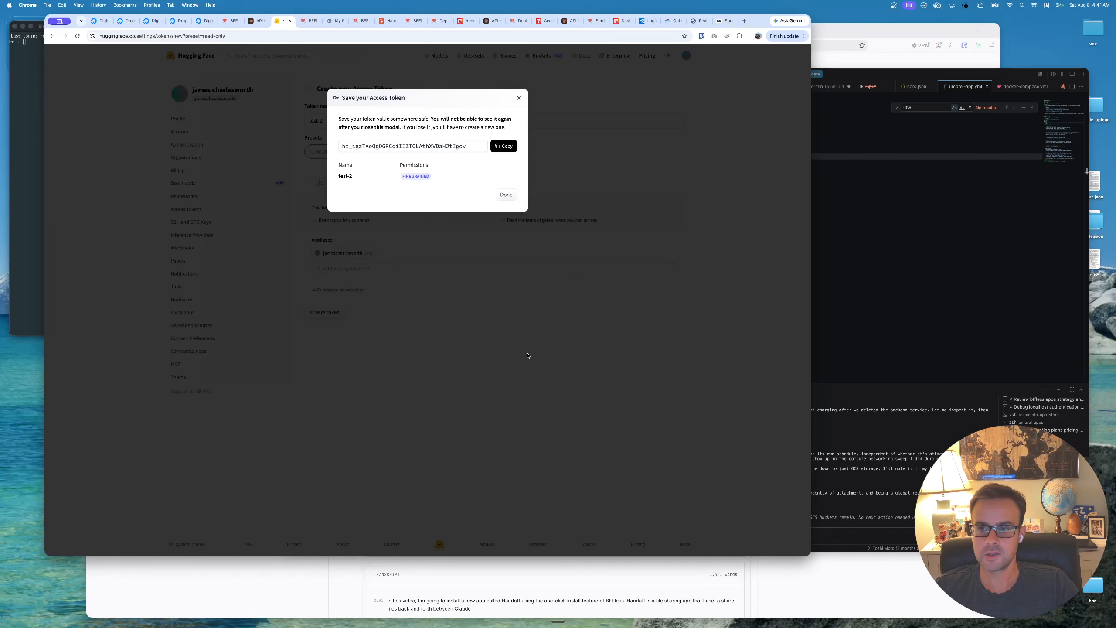
# - Switch back to BFFless and add a secret named HF_TOKEN in the studio project's AI settings, pasting the copied Hugging Face token, without saving it as a browser password
pyautogui.click(256, 20)
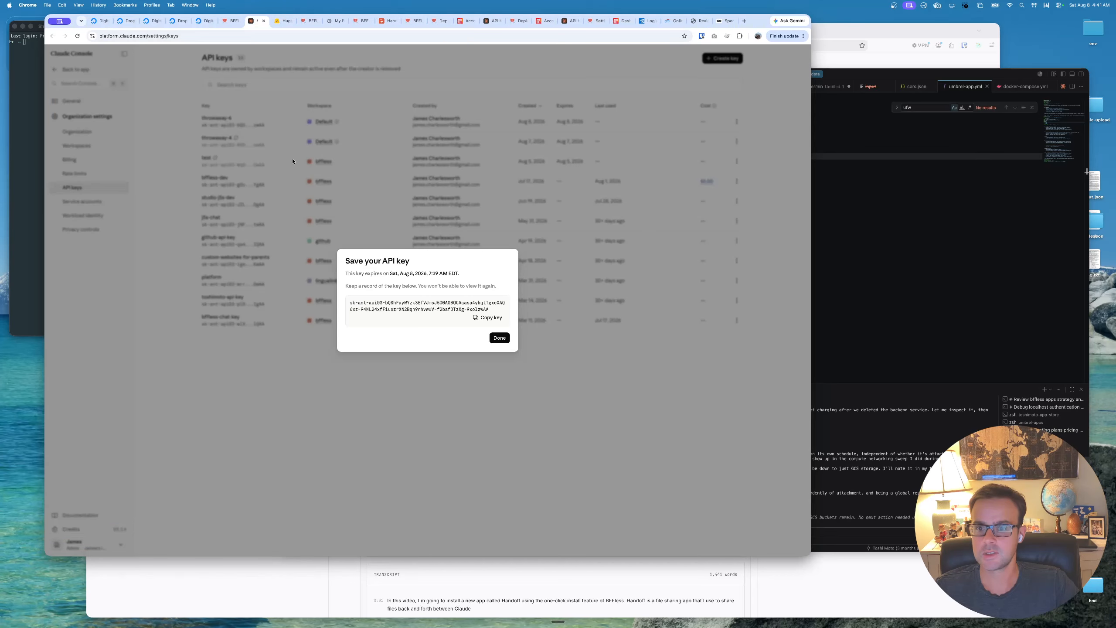
pyautogui.click(230, 21)
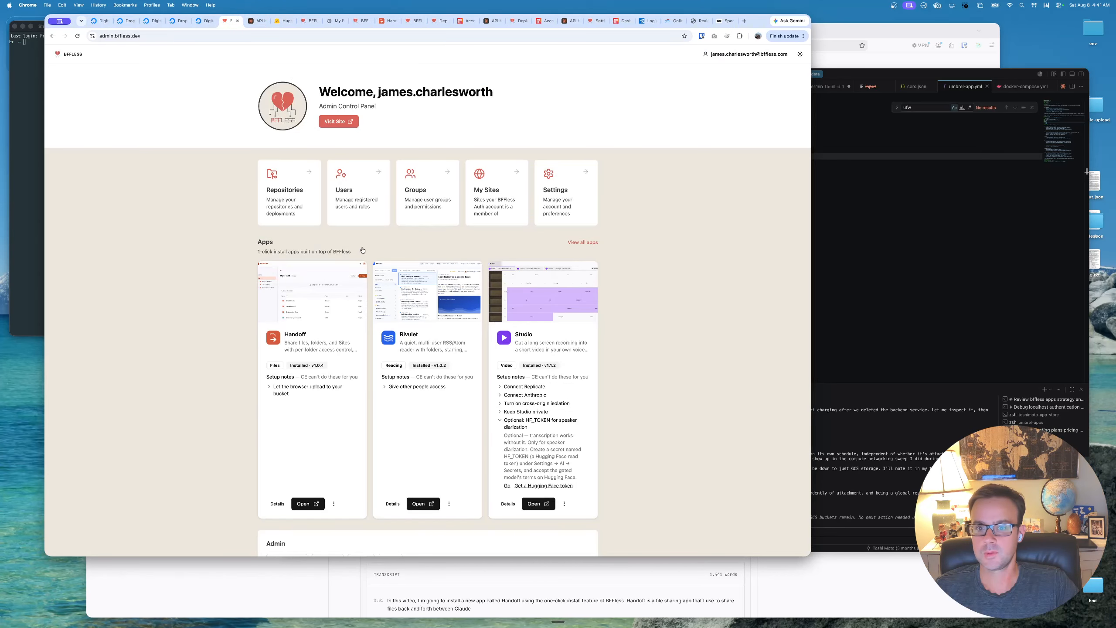
pyautogui.click(507, 485)
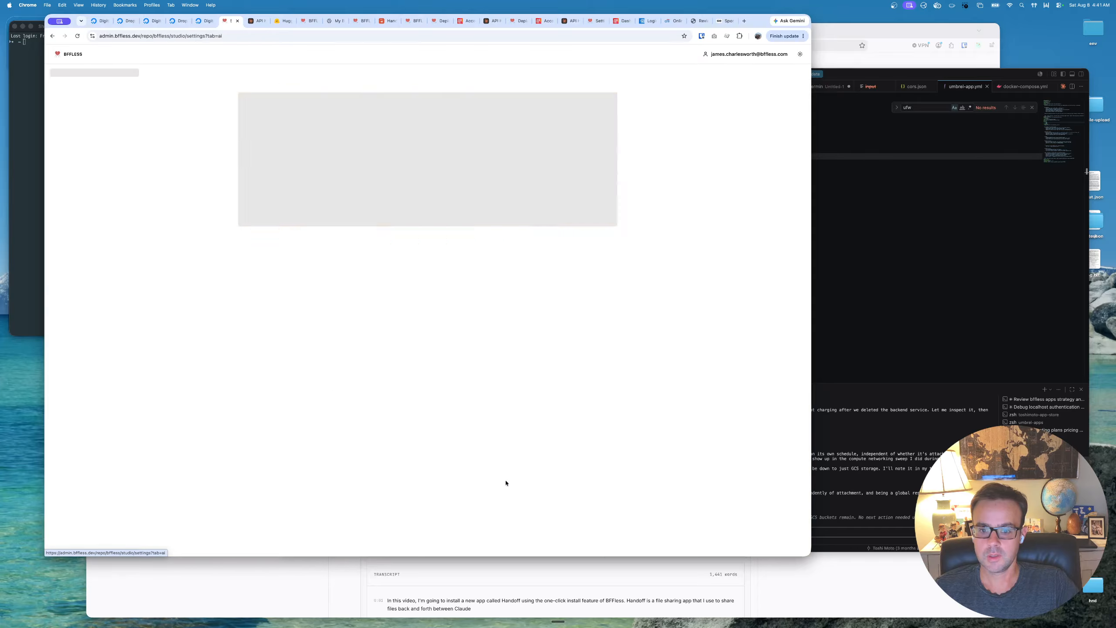
pyautogui.scroll(-2, 442, 437)
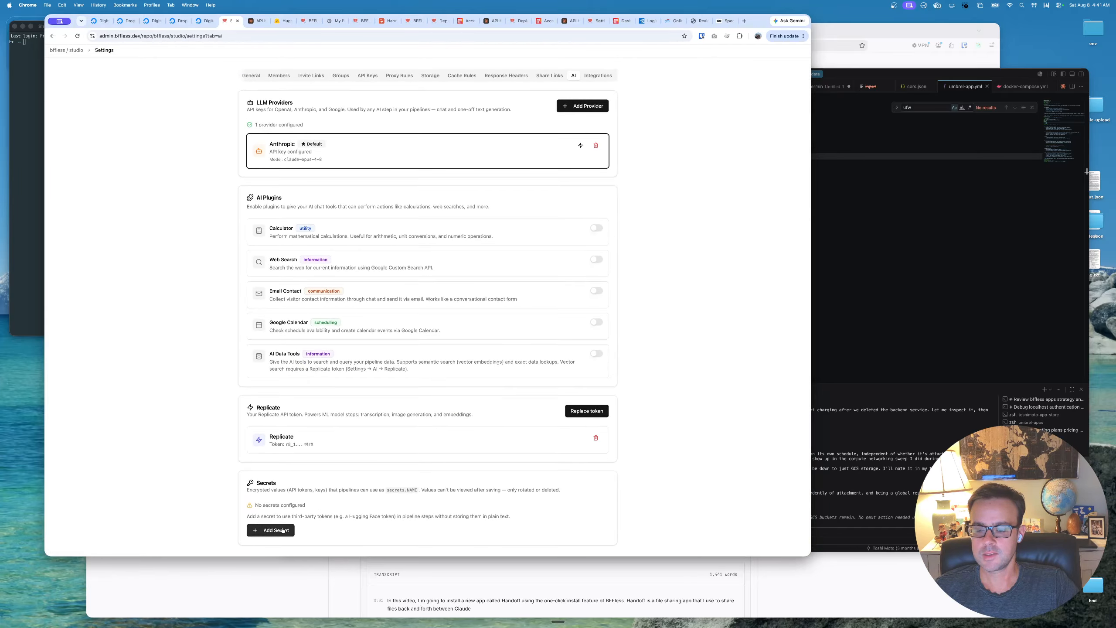
pyautogui.click(270, 529)
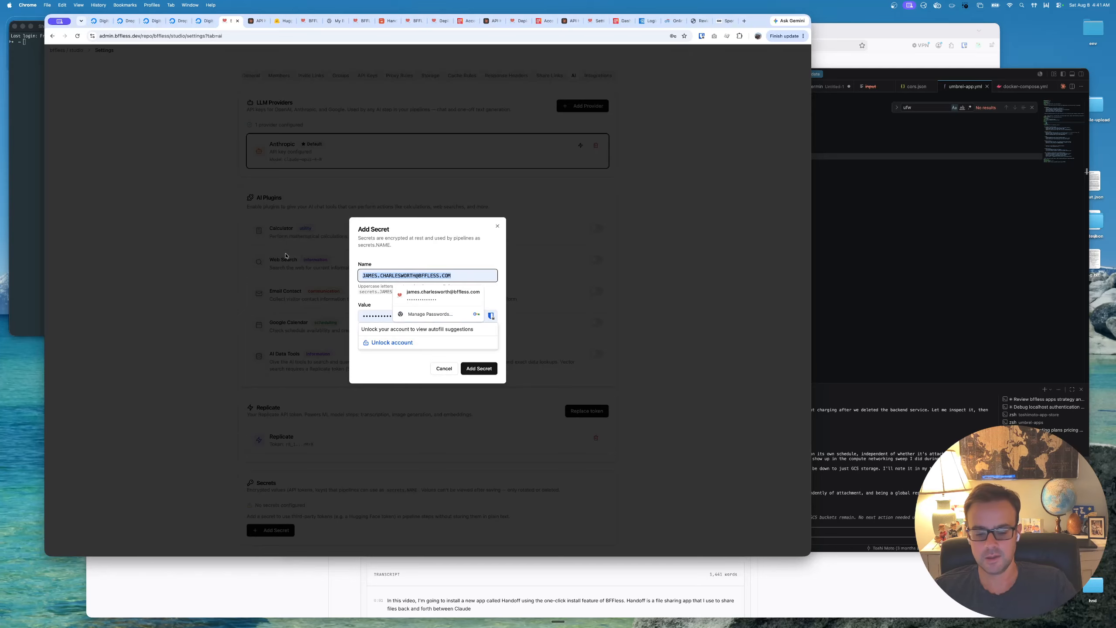
pyautogui.write('HF_TOKEN')
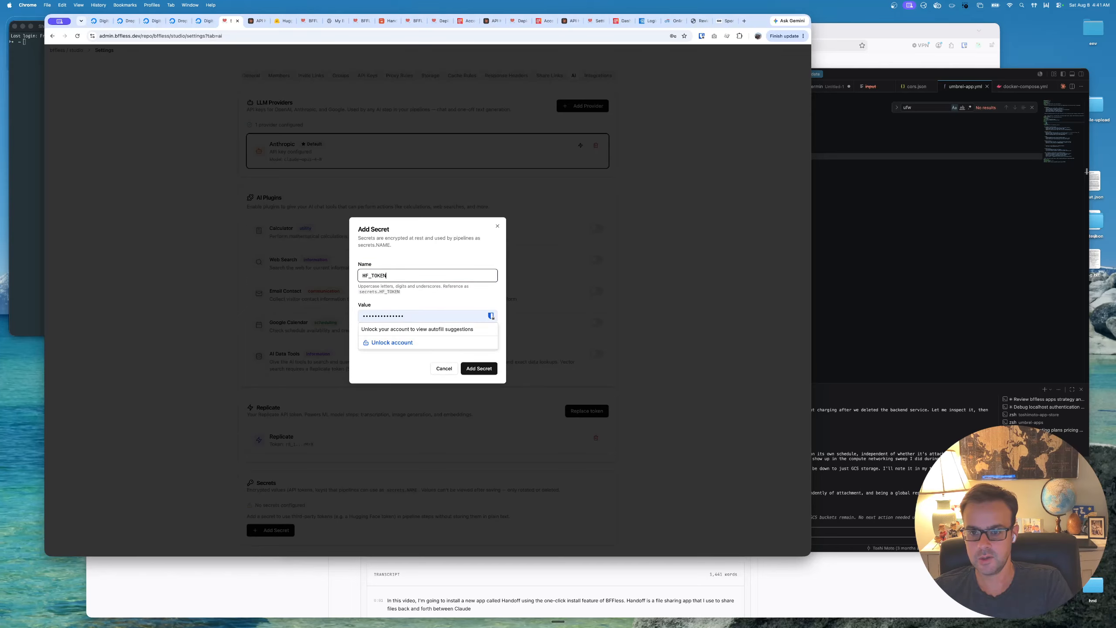
pyautogui.press('Tab')
pyautogui.press('super+v')
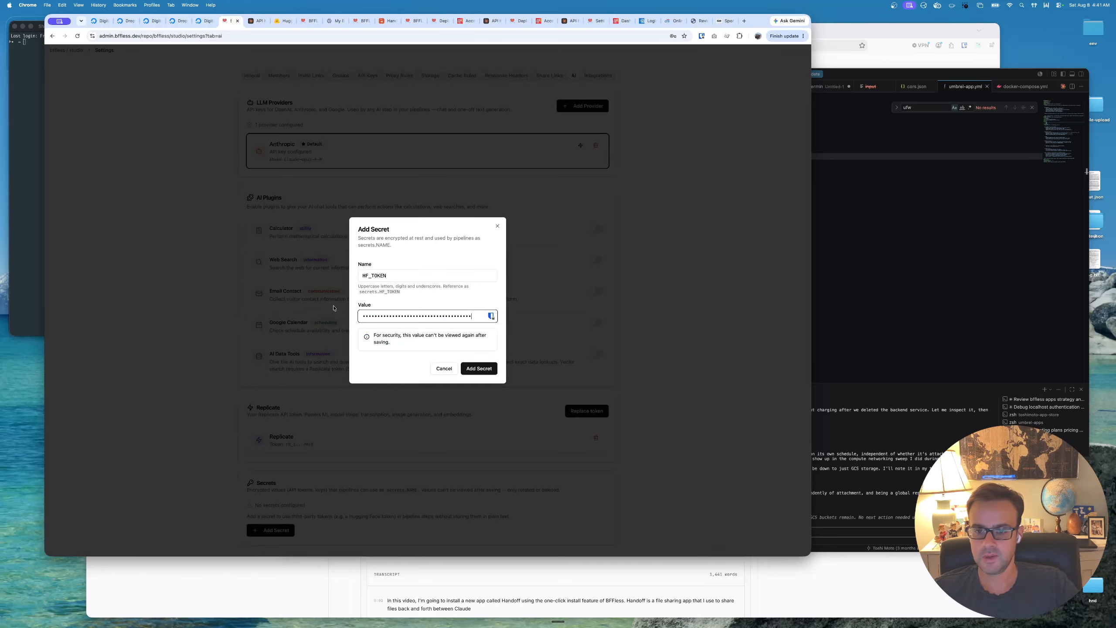
pyautogui.click(479, 368)
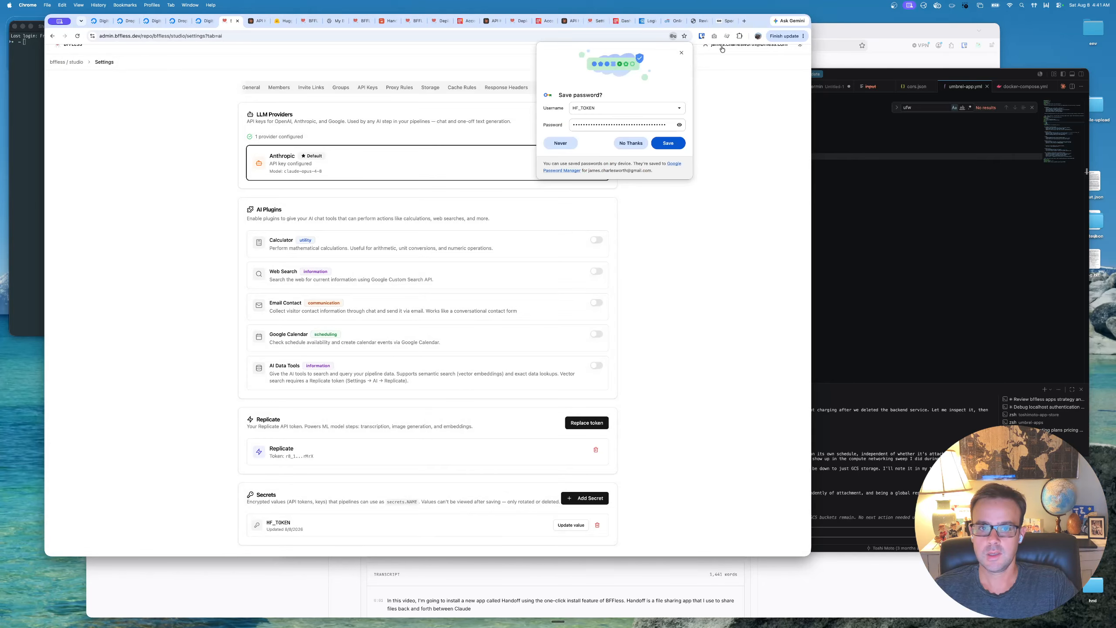
pyautogui.click(682, 52)
# - Launch the installed Studio app from the BFFless home page and start a new project
pyautogui.click(77, 65)
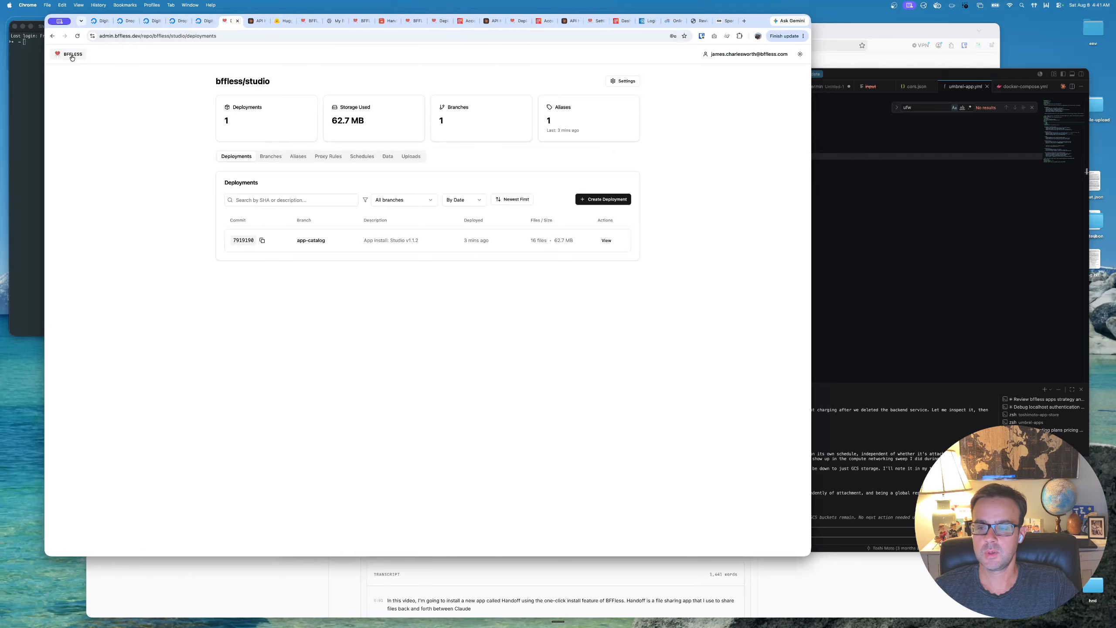
pyautogui.click(72, 55)
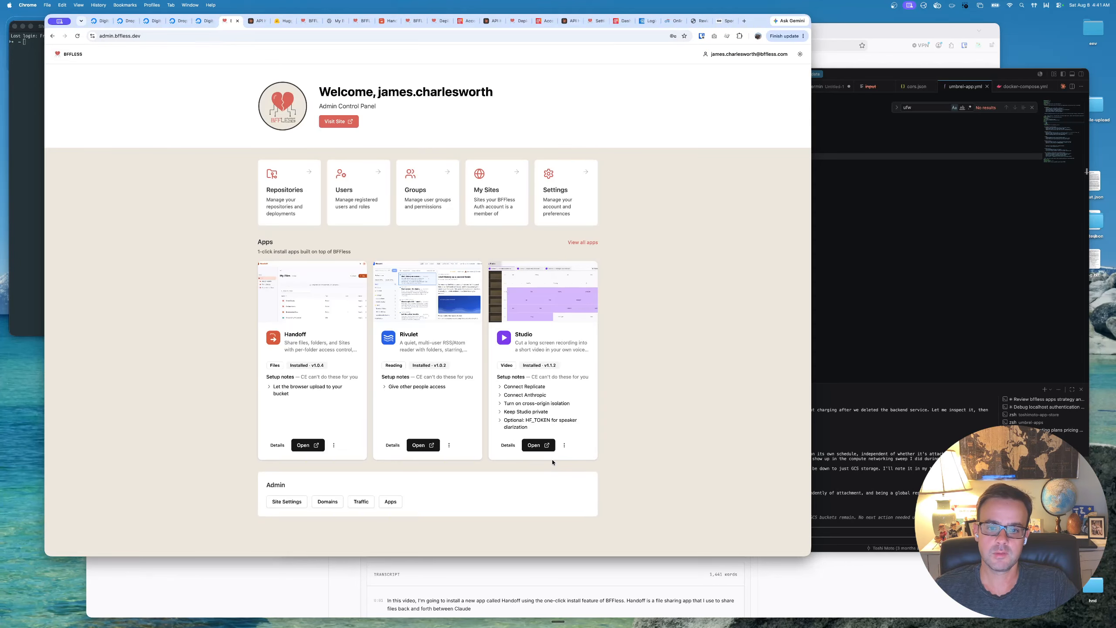
pyautogui.click(536, 445)
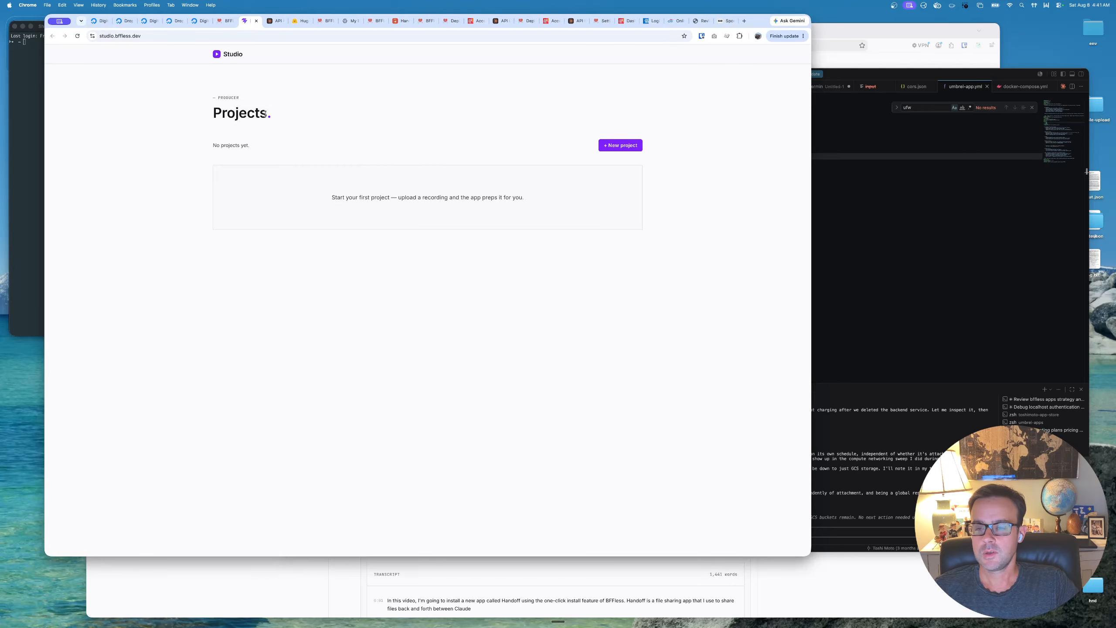
pyautogui.click(149, 37)
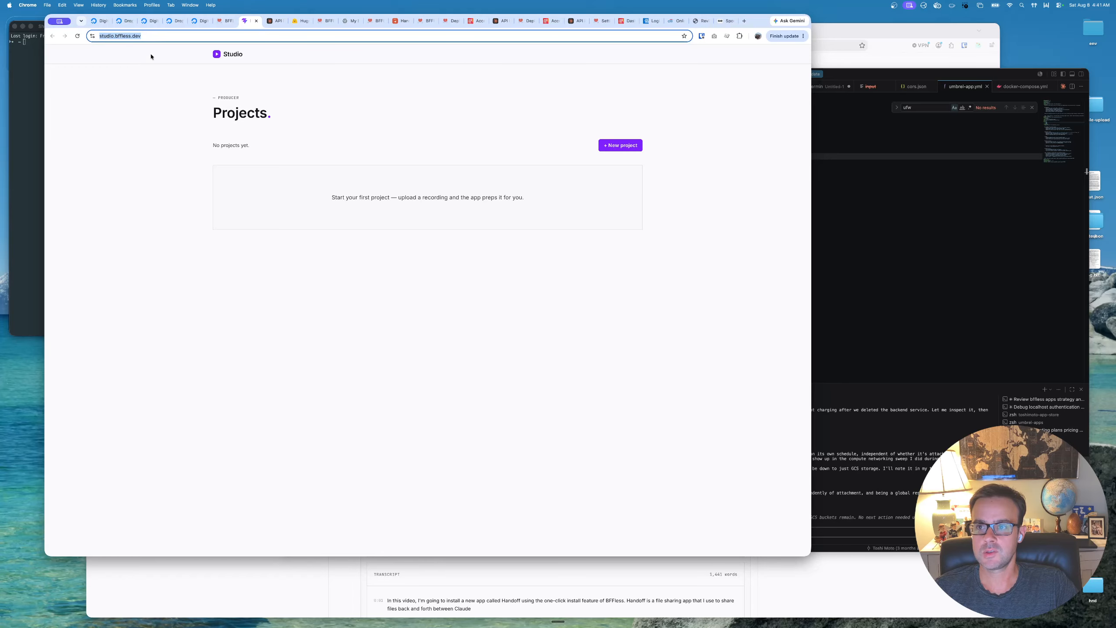
pyautogui.click(631, 145)
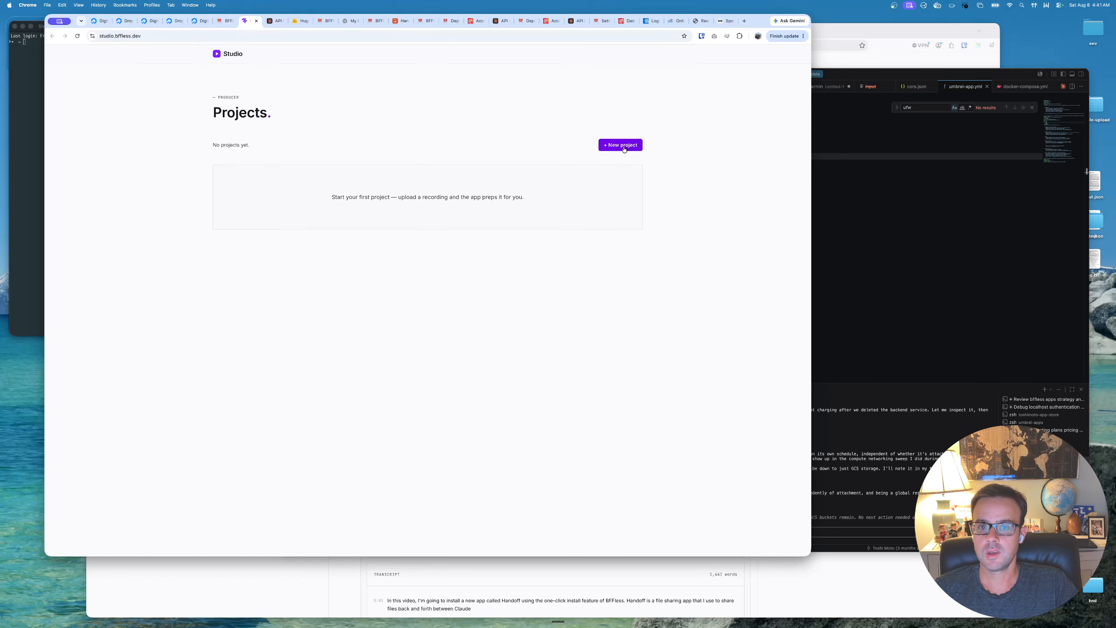
pyautogui.click(421, 243)
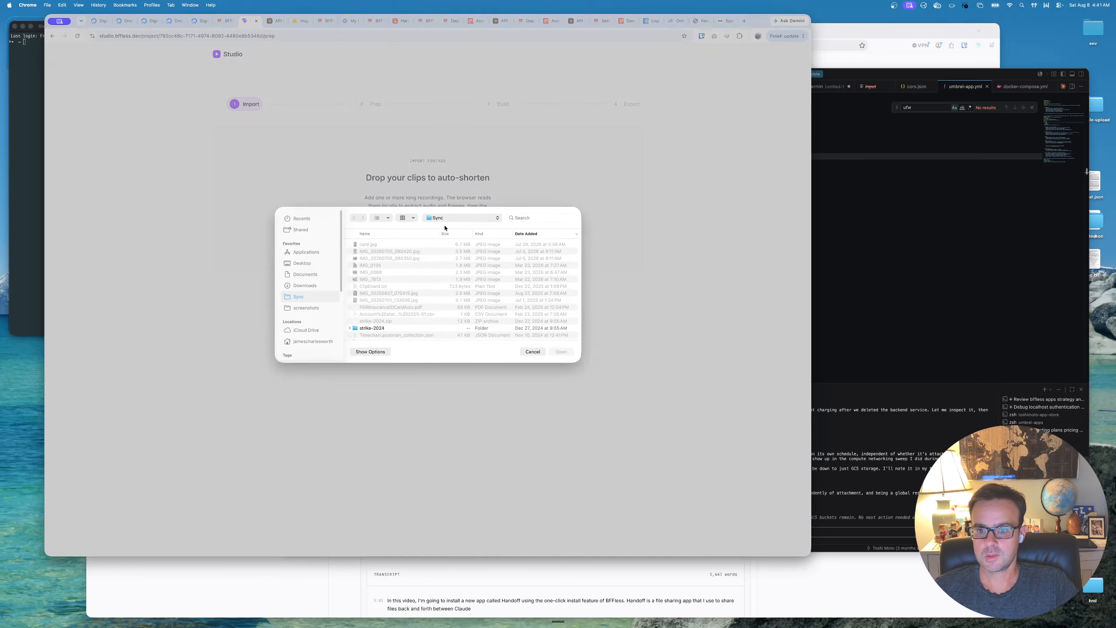
pyautogui.scroll(-3, 336, 285)
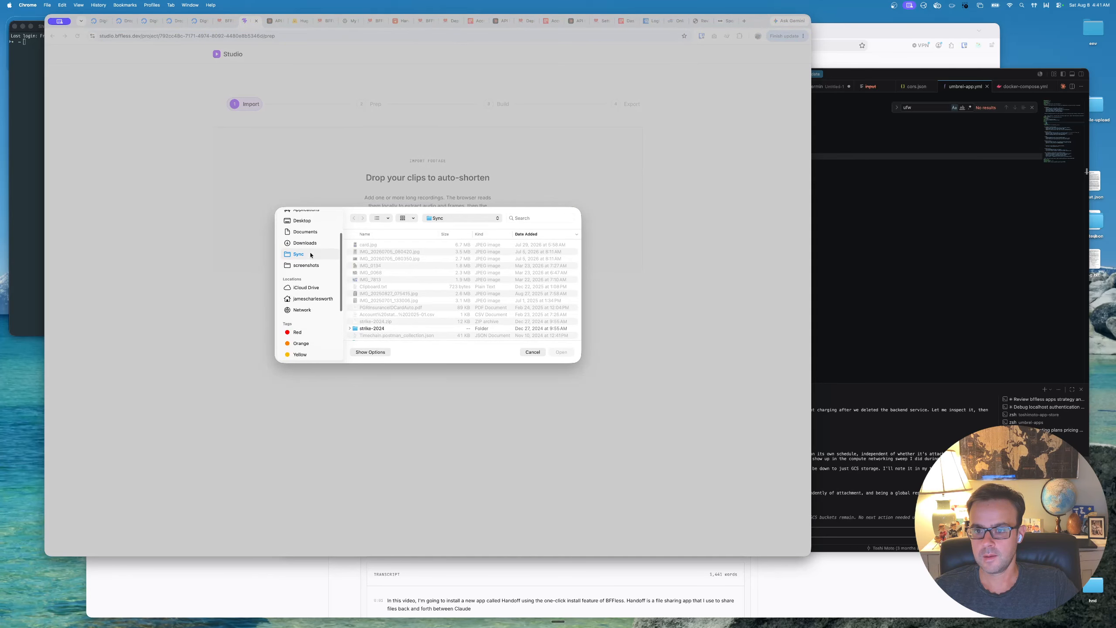
pyautogui.click(313, 231)
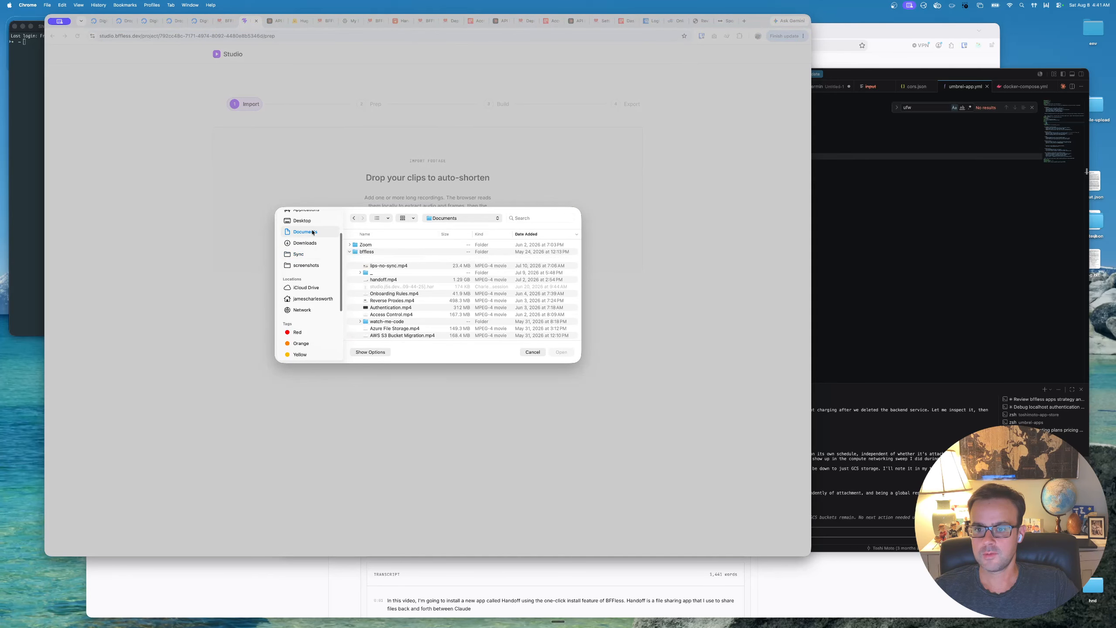
pyautogui.click(350, 252)
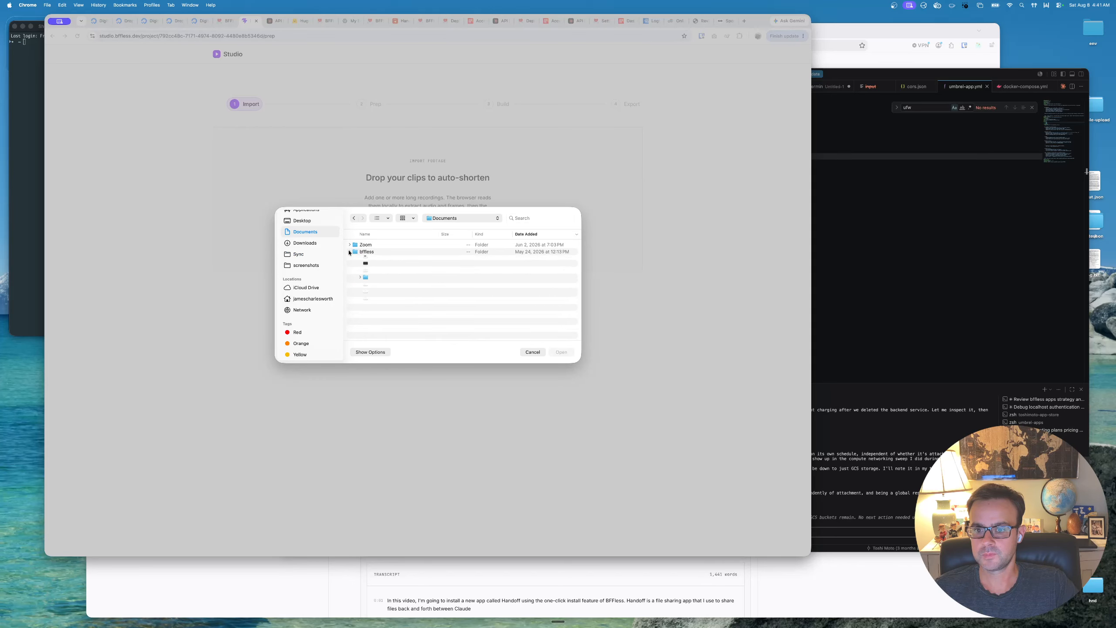
pyautogui.click(308, 300)
pyautogui.scroll(-4, 395, 303)
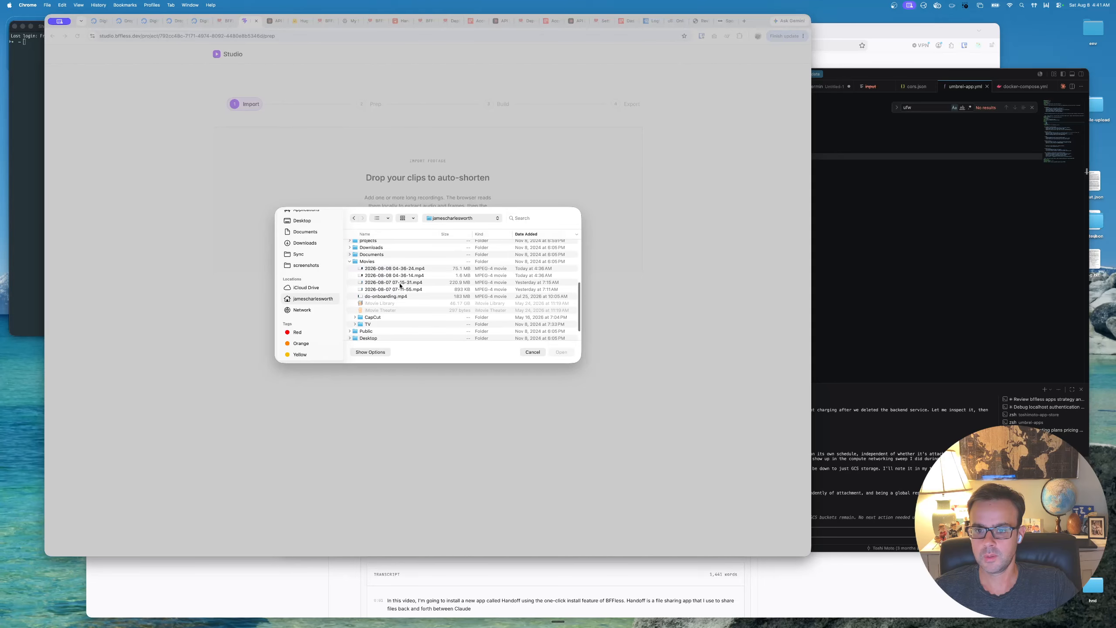
pyautogui.click(401, 283)
pyautogui.doubleClick(401, 283)
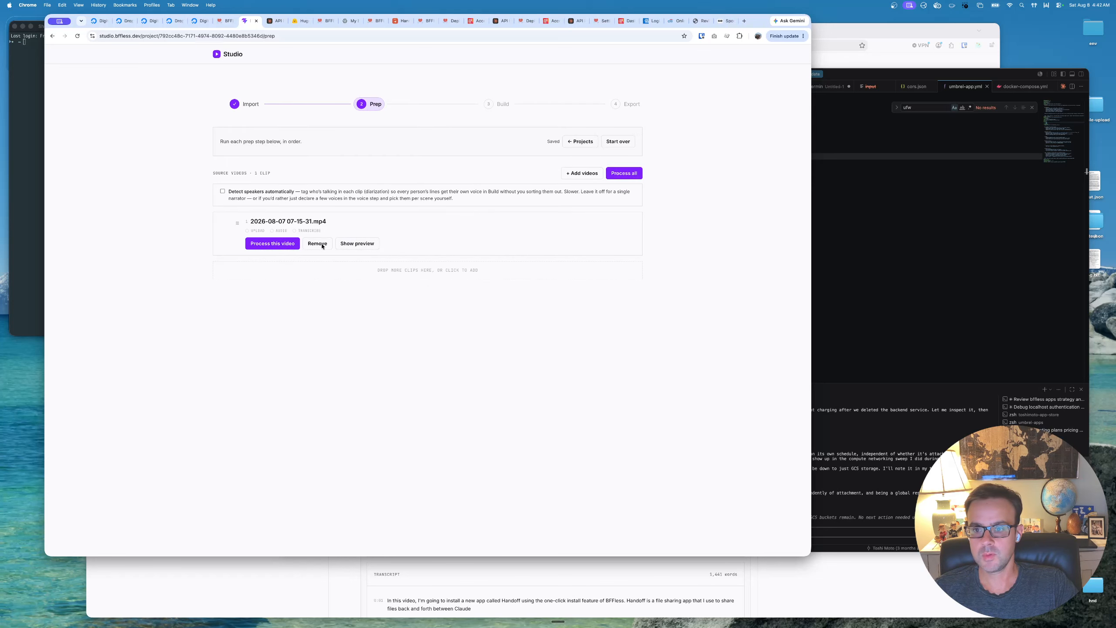
# - Process the imported video with automatic speaker detection left off, and review its preview, extracted audio and transcript
pyautogui.click(270, 244)
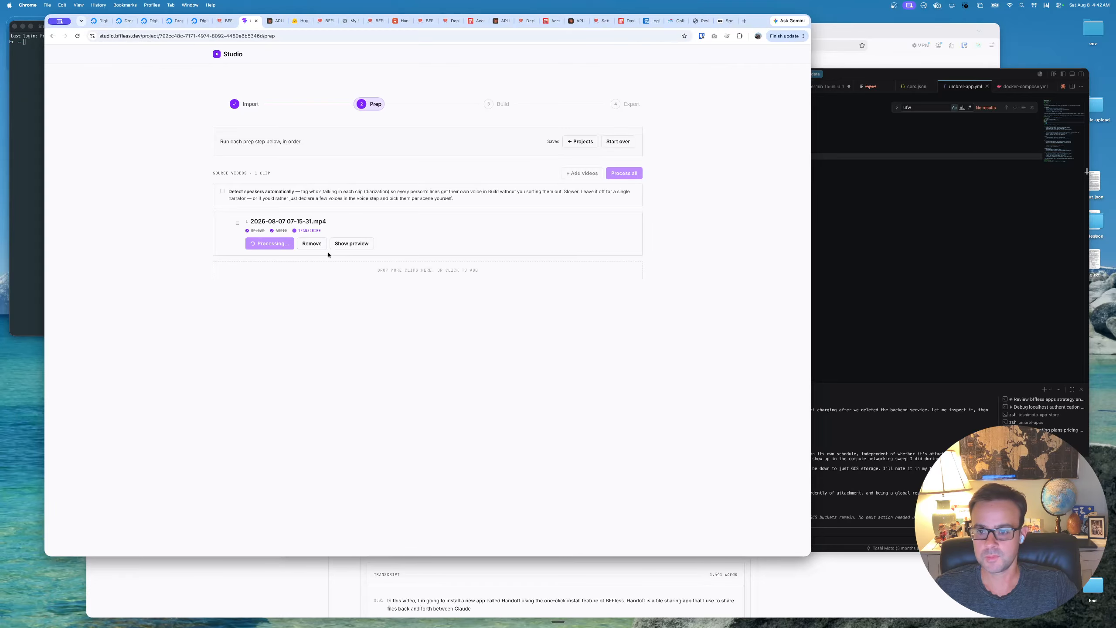
pyautogui.click(361, 244)
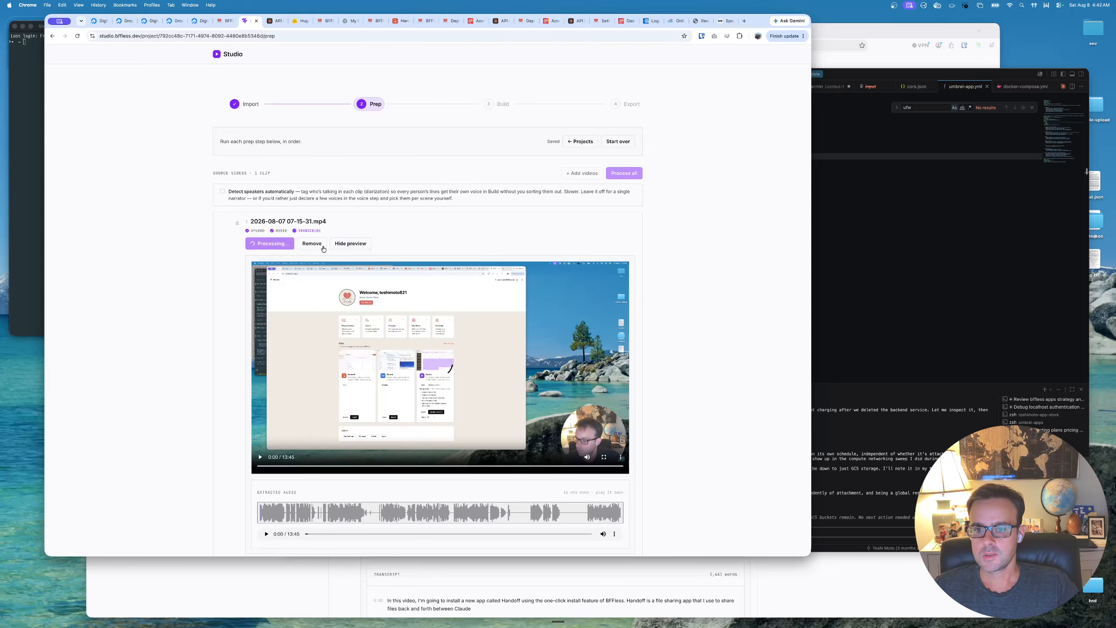
pyautogui.scroll(-2, 240, 358)
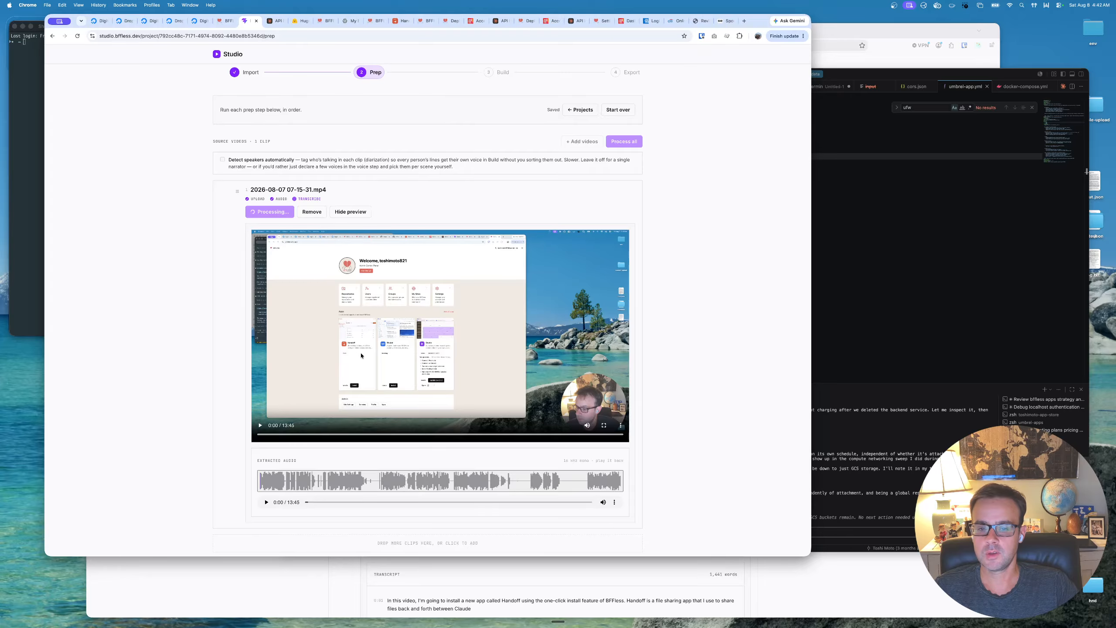
pyautogui.scroll(-1, 361, 355)
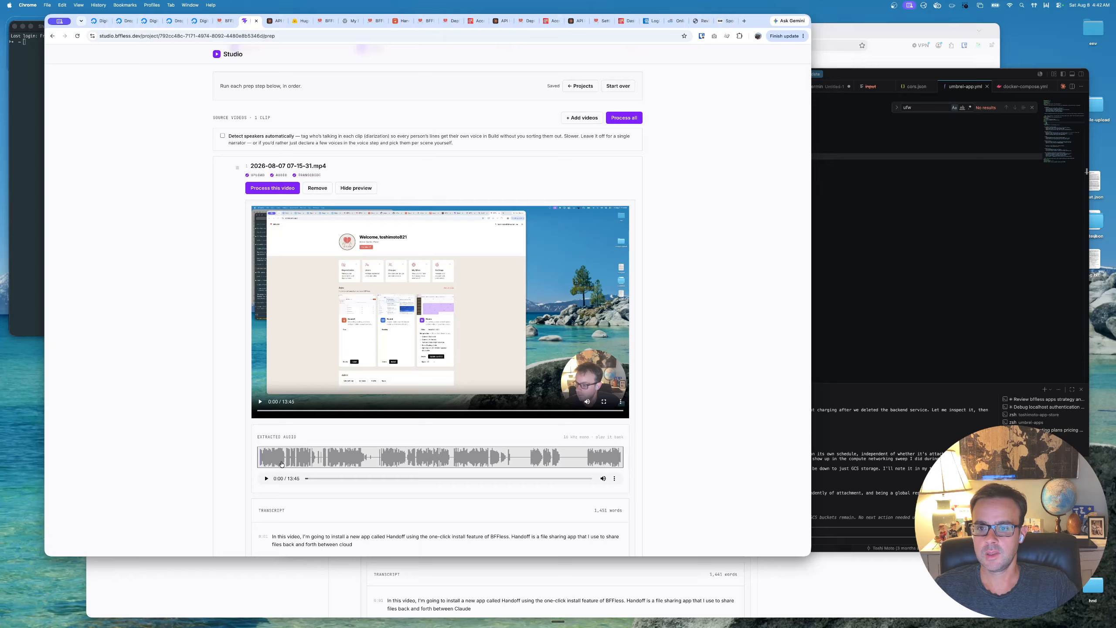
pyautogui.scroll(-8, 282, 464)
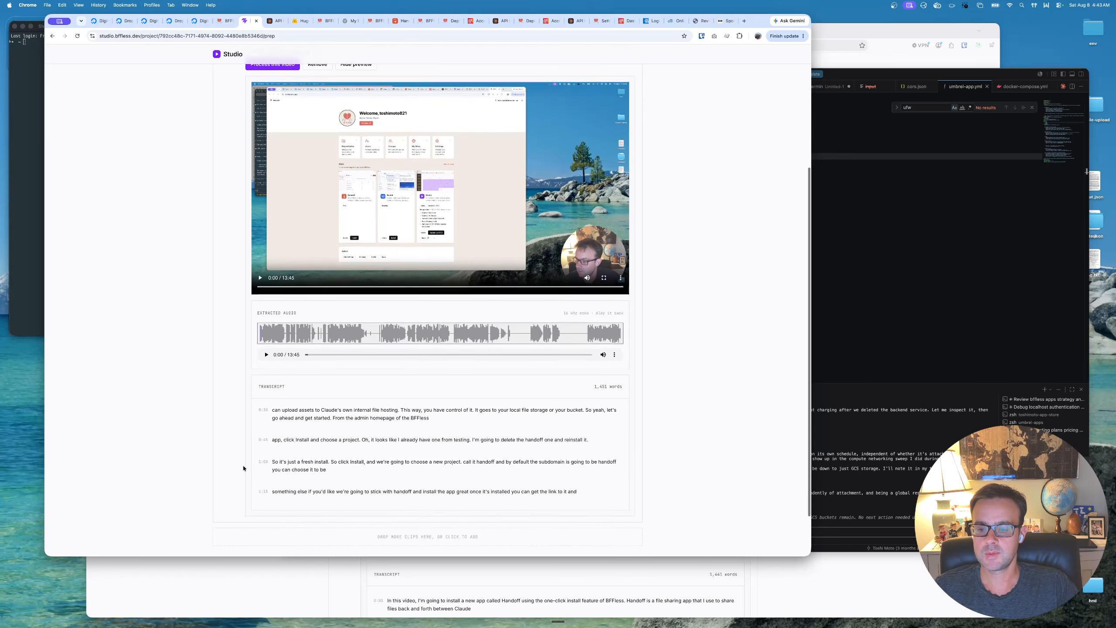
pyautogui.scroll(-3, 242, 468)
pyautogui.scroll(-15, 310, 441)
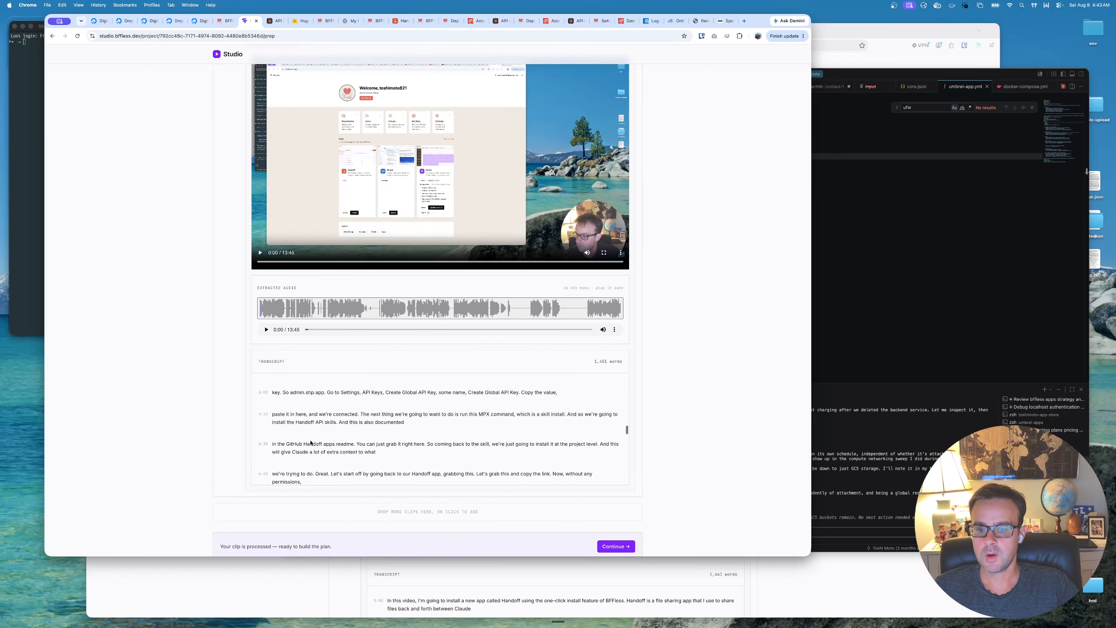
pyautogui.scroll(-20, 310, 442)
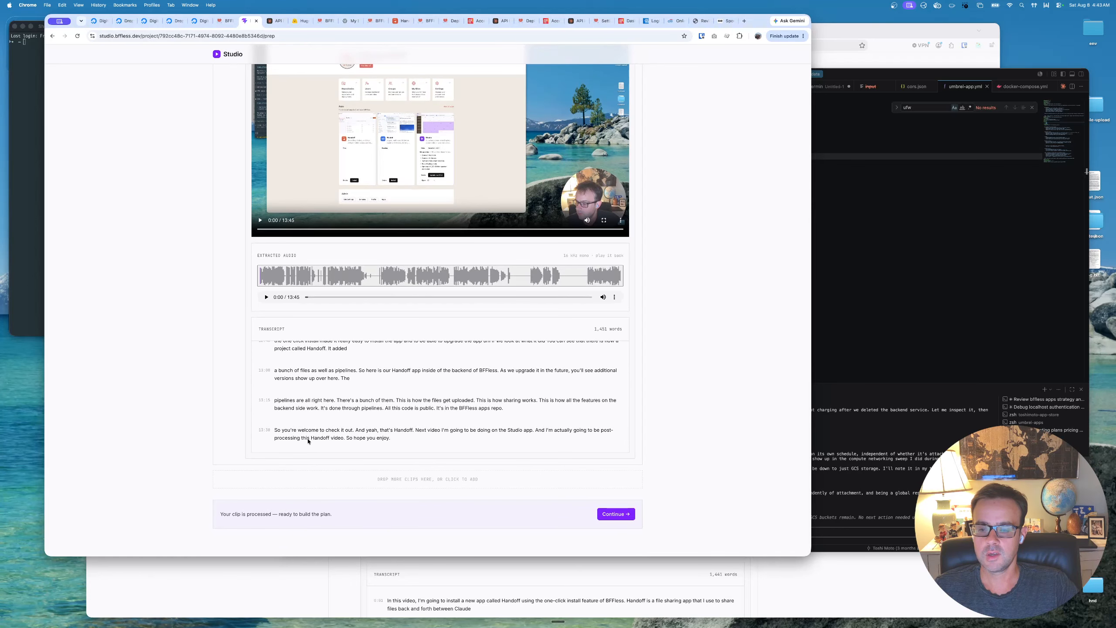
pyautogui.scroll(3, 314, 438)
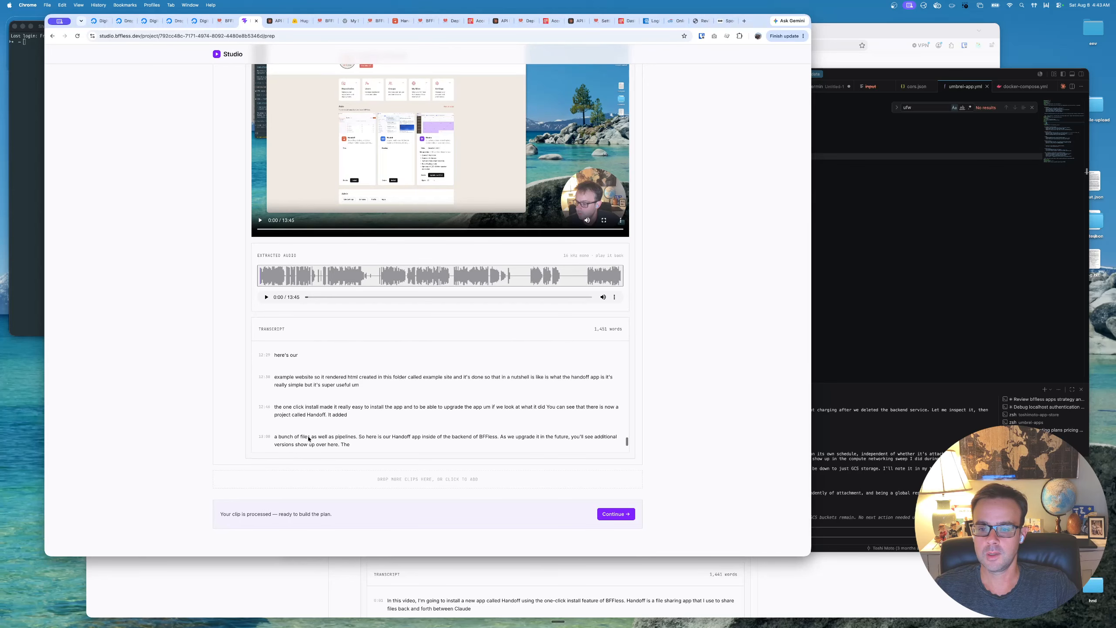
# - Continue to the plan, generate the director thumbnails for the clip, and look through the contact sheets
pyautogui.click(605, 517)
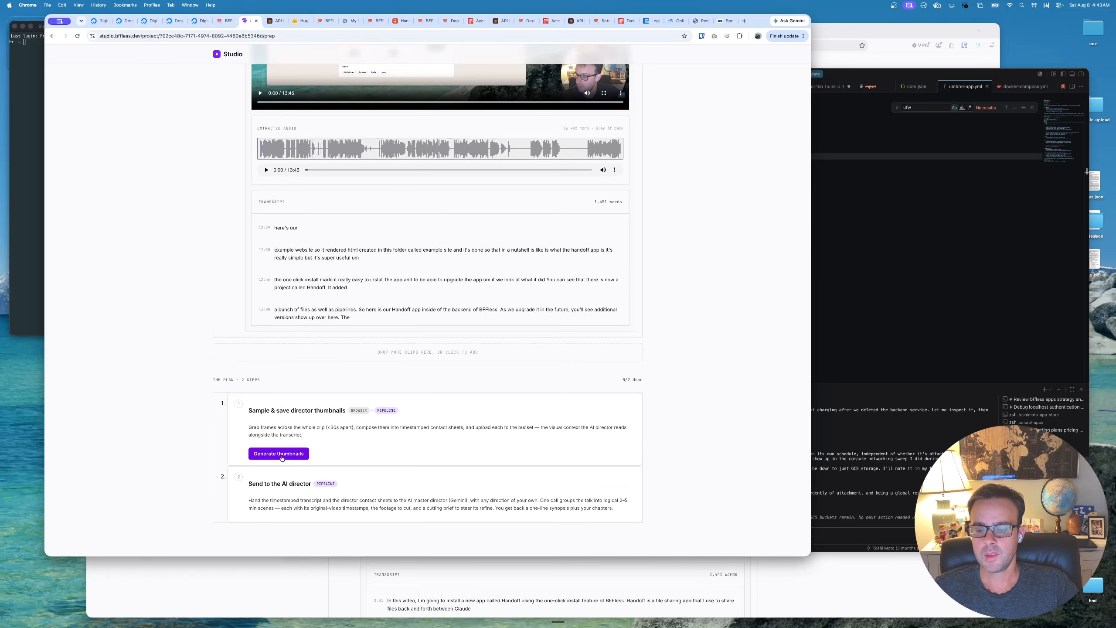
pyautogui.click(282, 458)
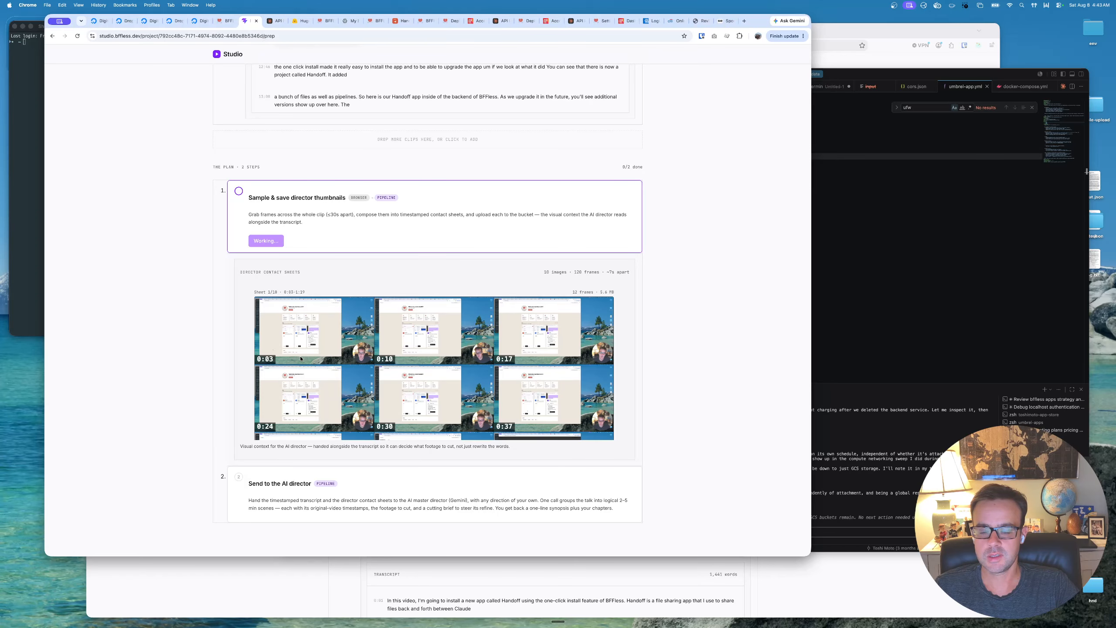
pyautogui.scroll(-8, 306, 358)
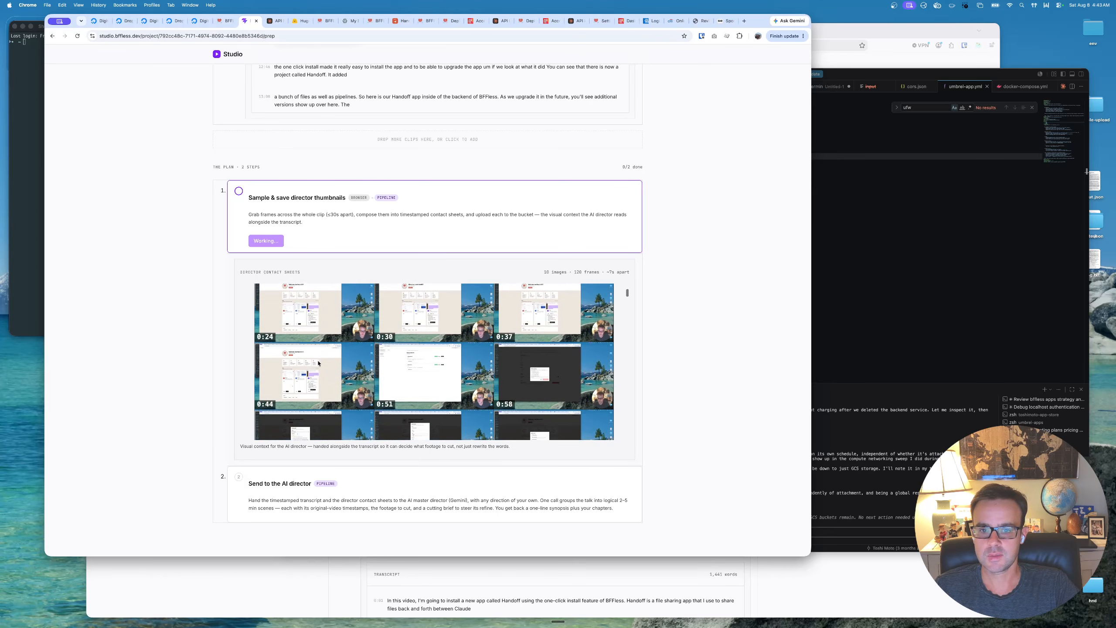
pyautogui.scroll(-20, 318, 363)
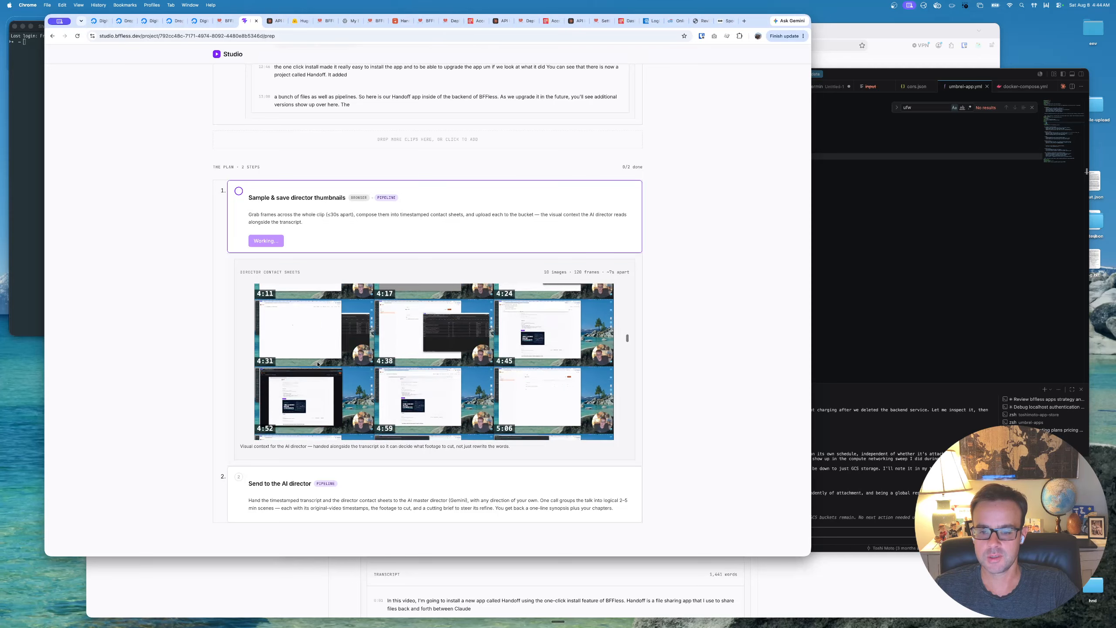
pyautogui.scroll(-15, 318, 365)
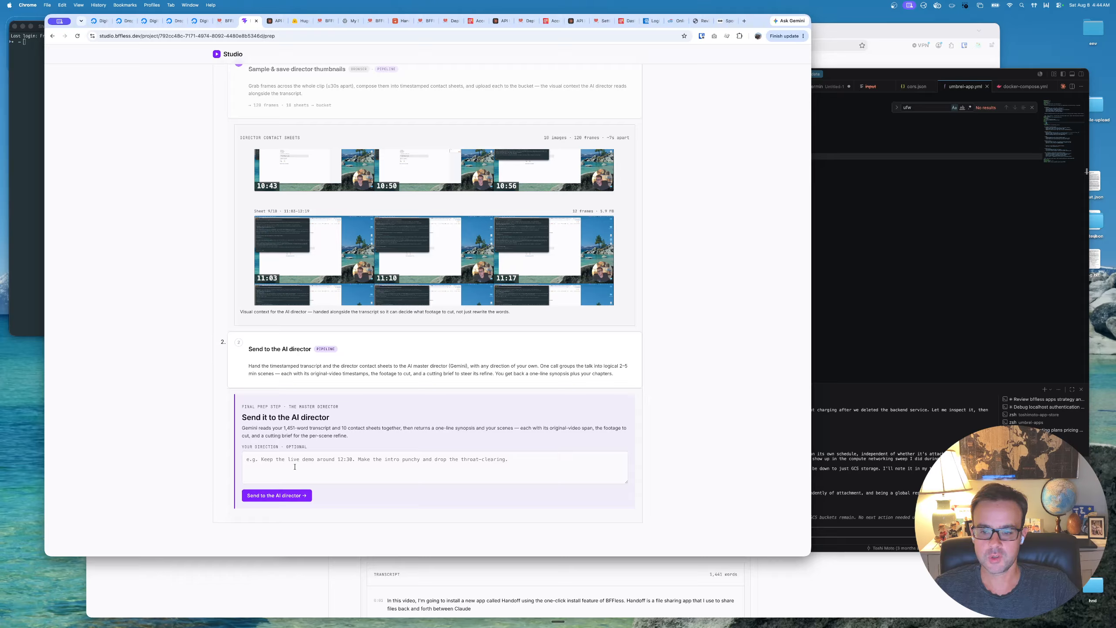
# - Send the clip to the AI director without extra direction, and review the cutting briefs of the first and last scenes
pyautogui.click(277, 495)
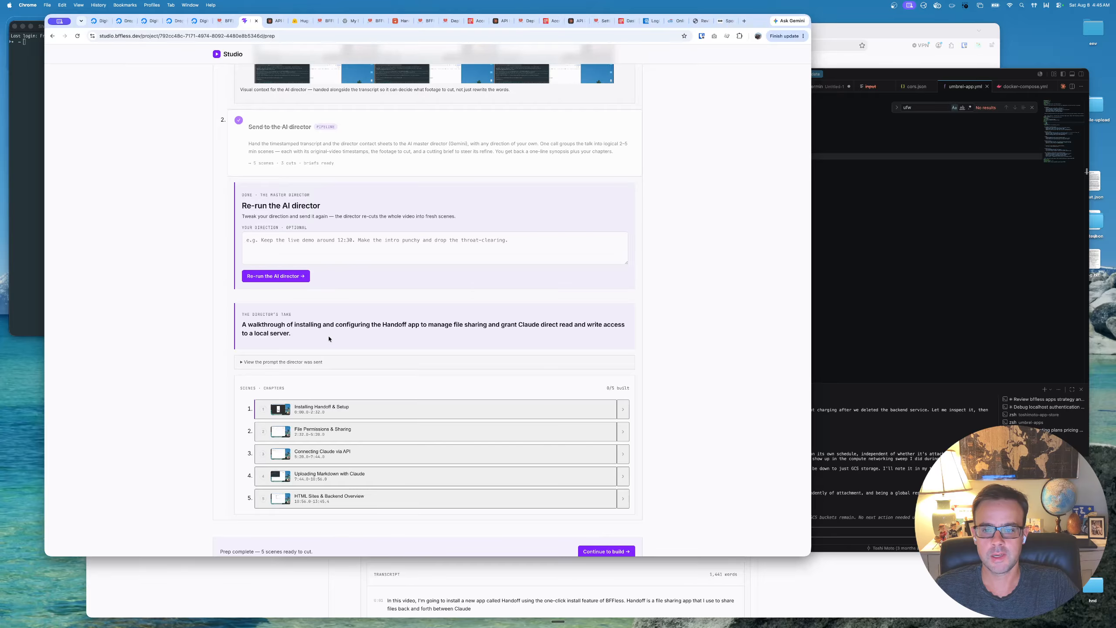
pyautogui.scroll(-2, 328, 355)
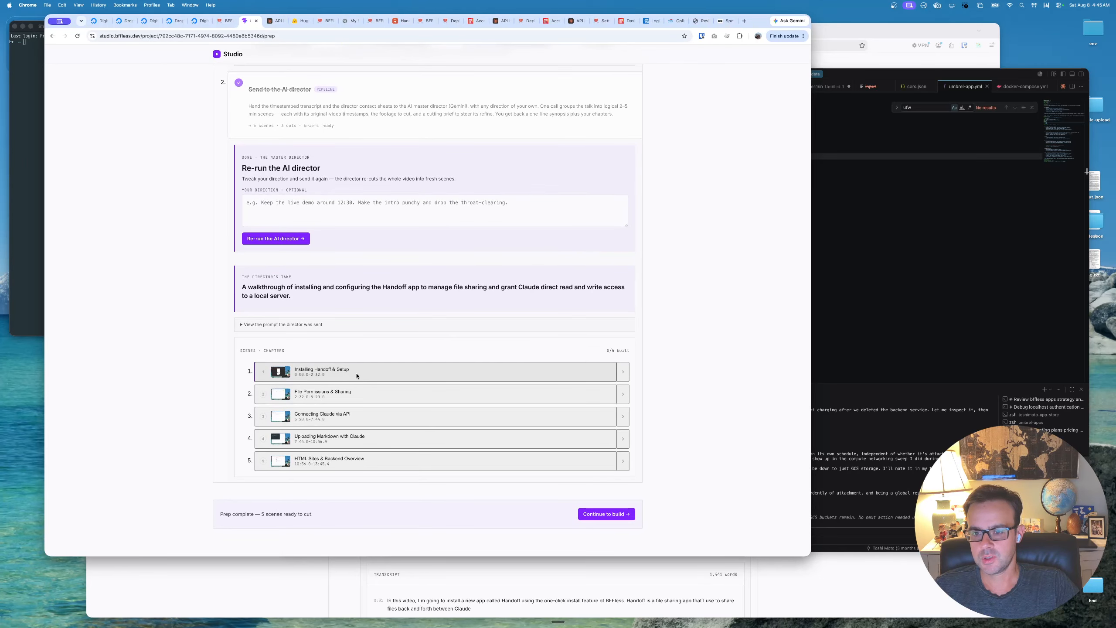
pyautogui.click(623, 373)
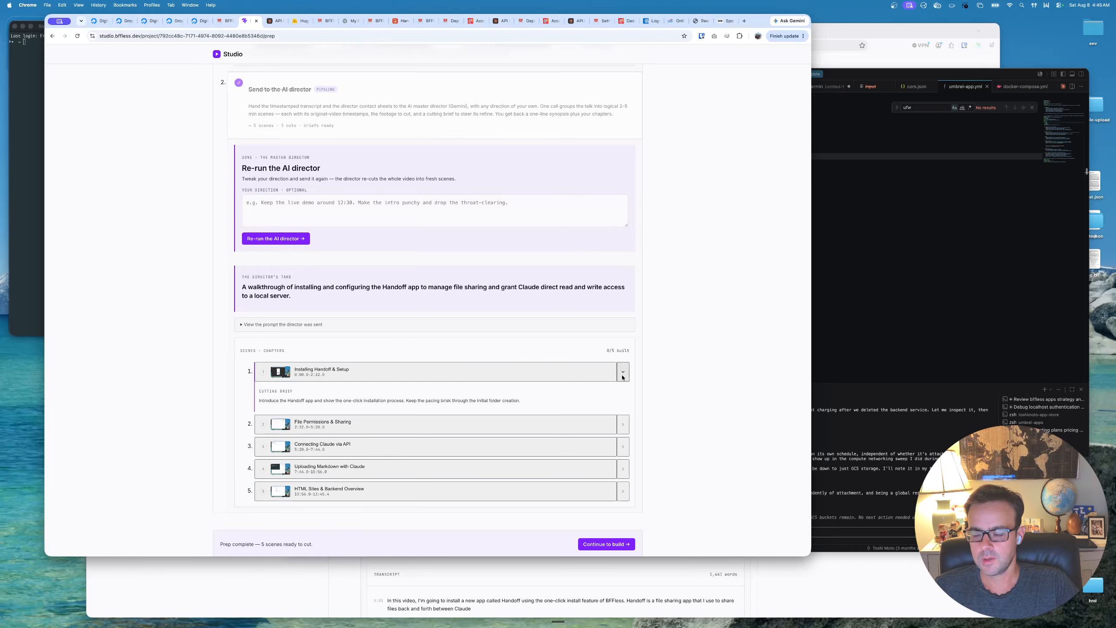
pyautogui.click(622, 376)
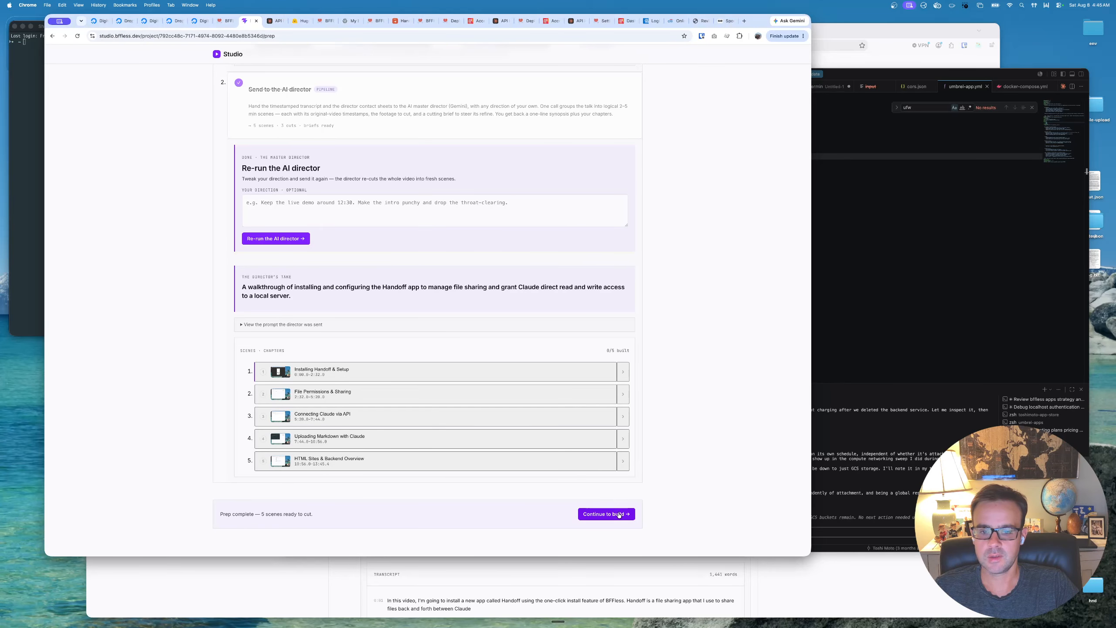
pyautogui.click(624, 460)
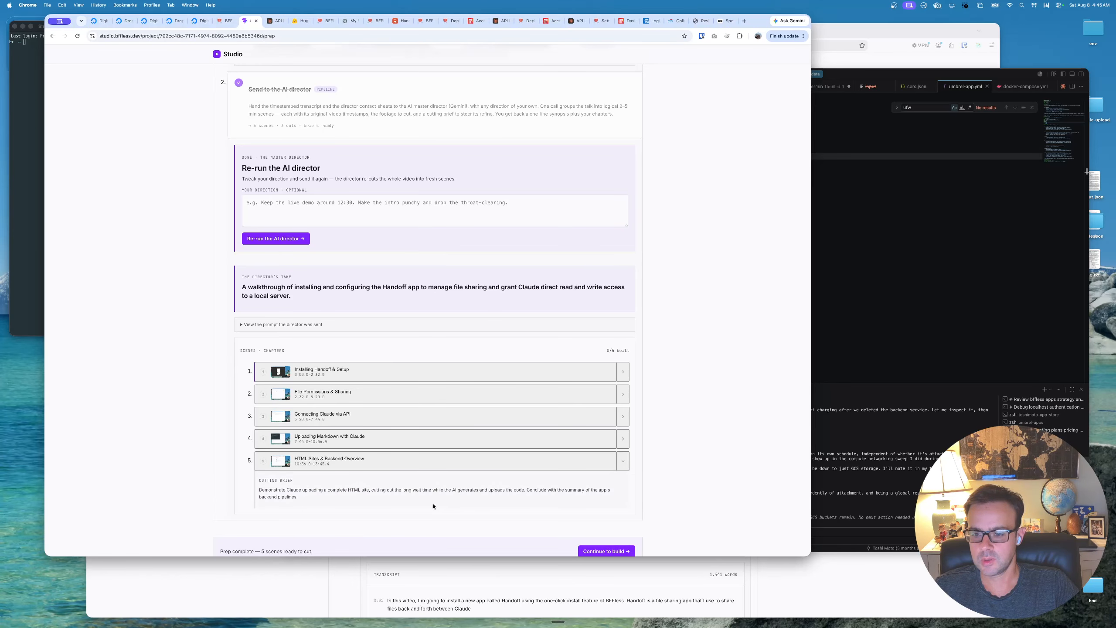
pyautogui.click(623, 461)
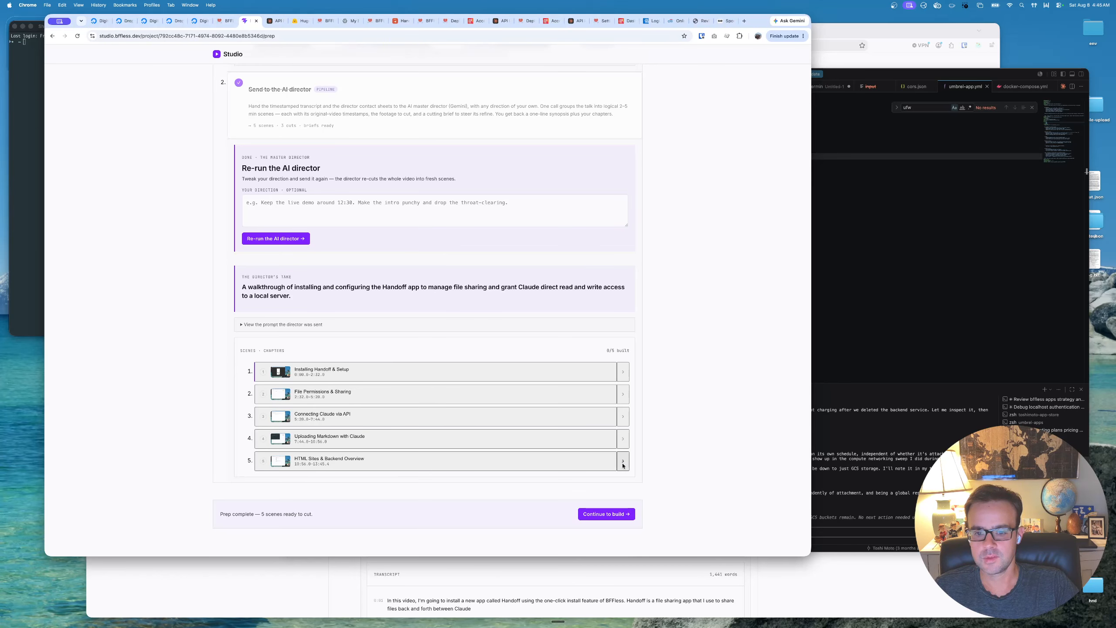
# - Continue to the build stage and start an auto build of all the scenes, looking over the first scene's refine options
pyautogui.click(619, 514)
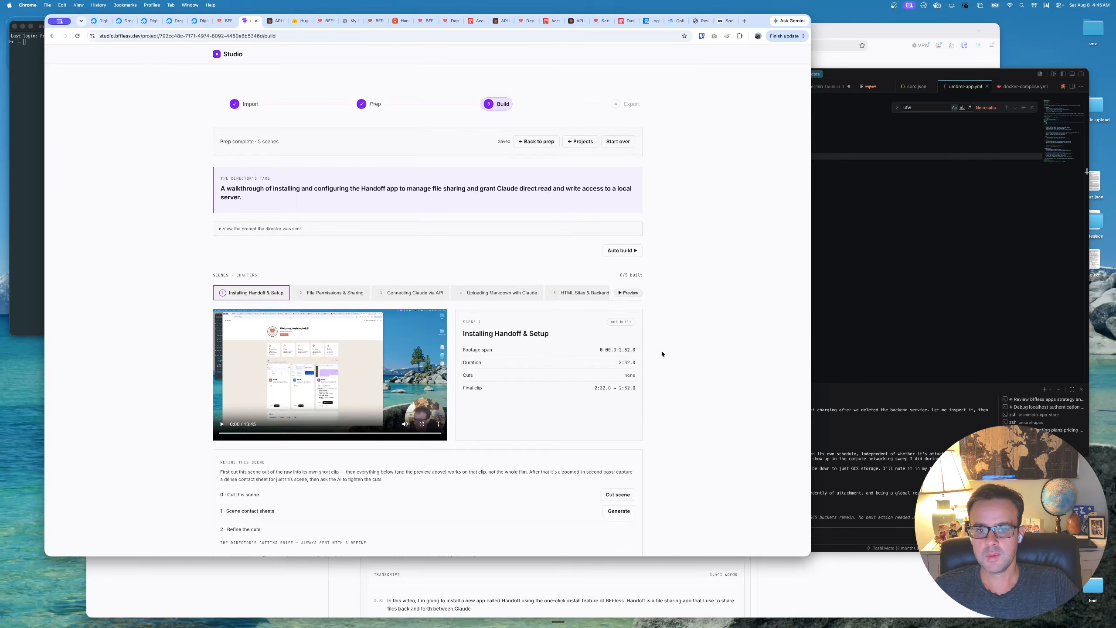
pyautogui.click(623, 251)
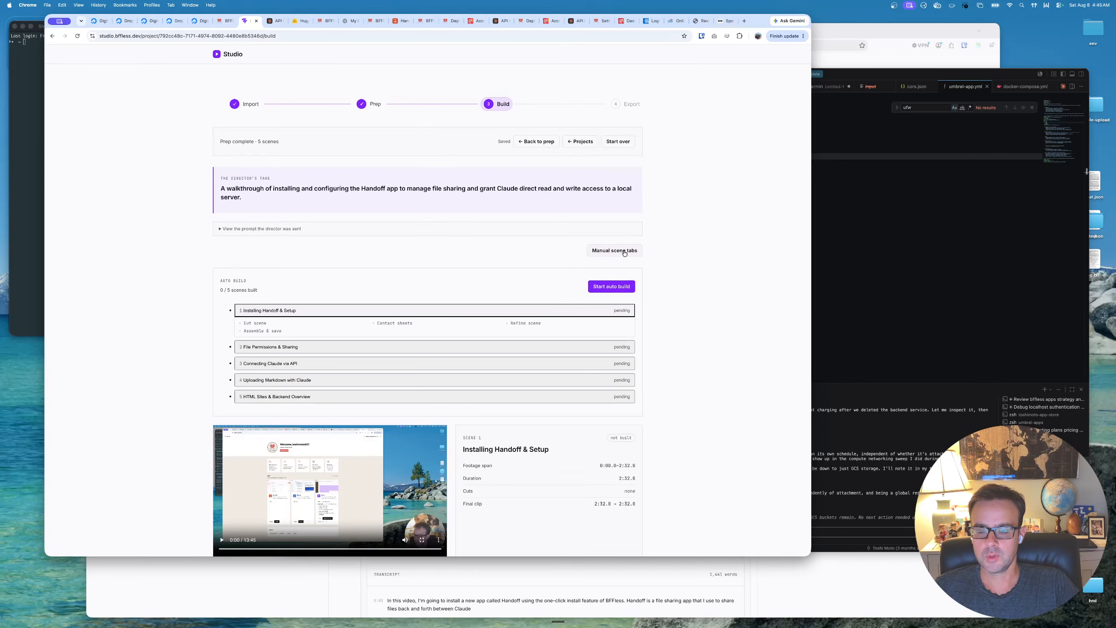
pyautogui.scroll(-5, 576, 380)
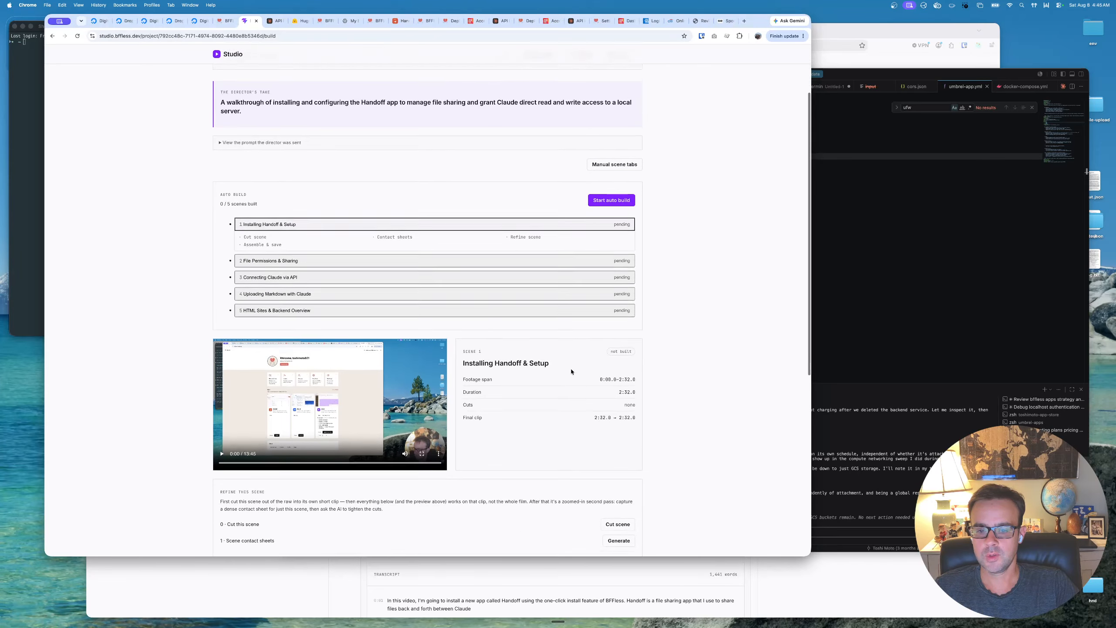
pyautogui.scroll(5, 615, 334)
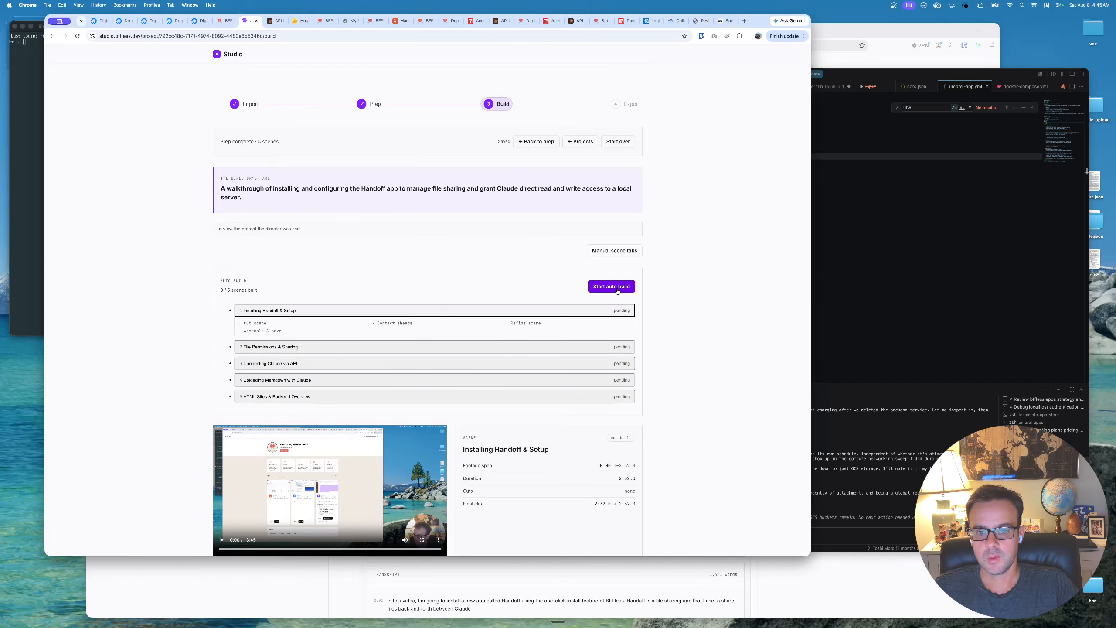
pyautogui.click(617, 291)
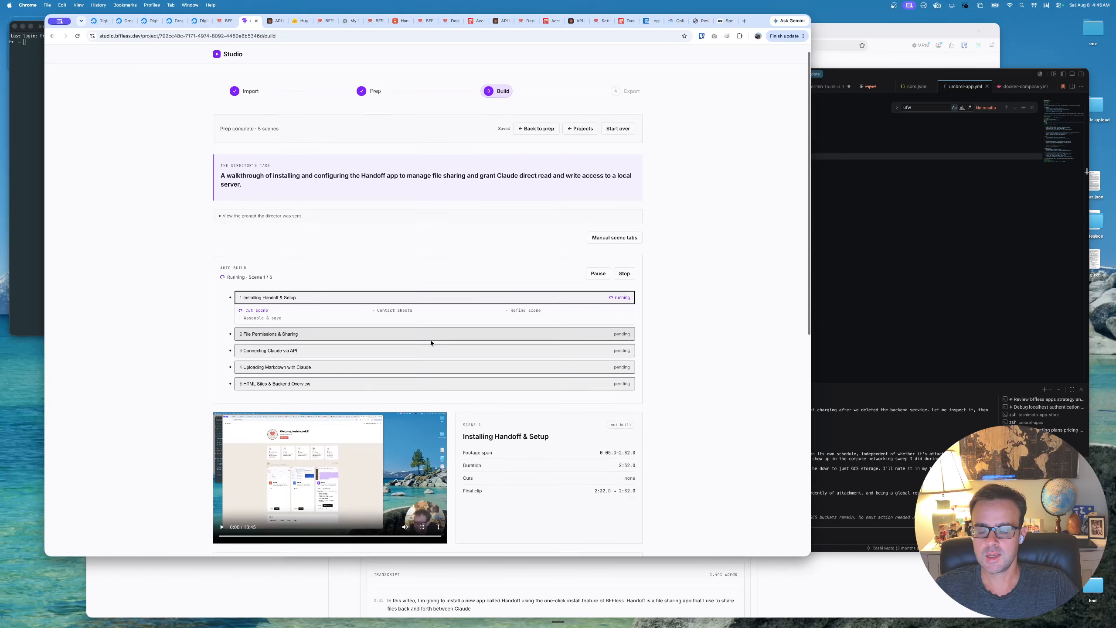
pyautogui.scroll(-5, 546, 379)
pyautogui.scroll(-2, 553, 382)
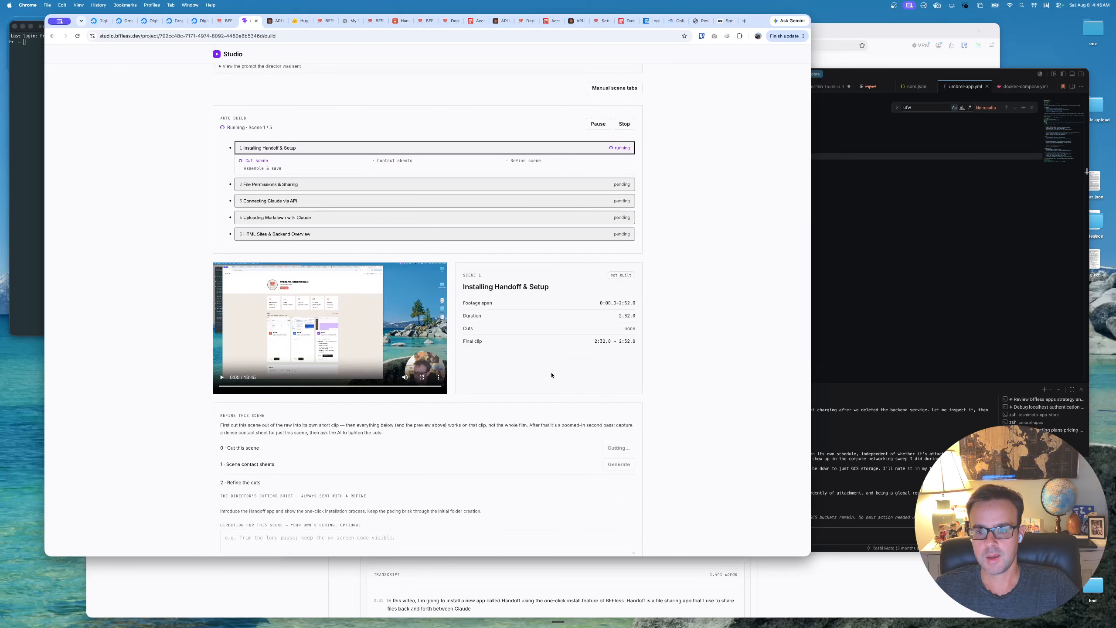
pyautogui.scroll(-2, 548, 379)
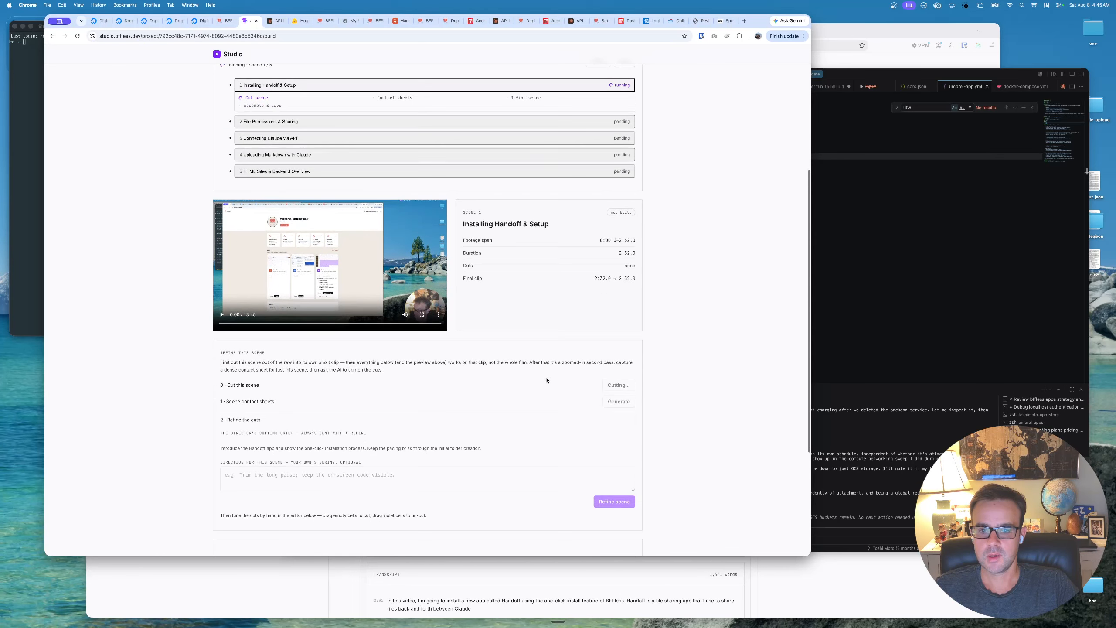
pyautogui.scroll(9, 548, 378)
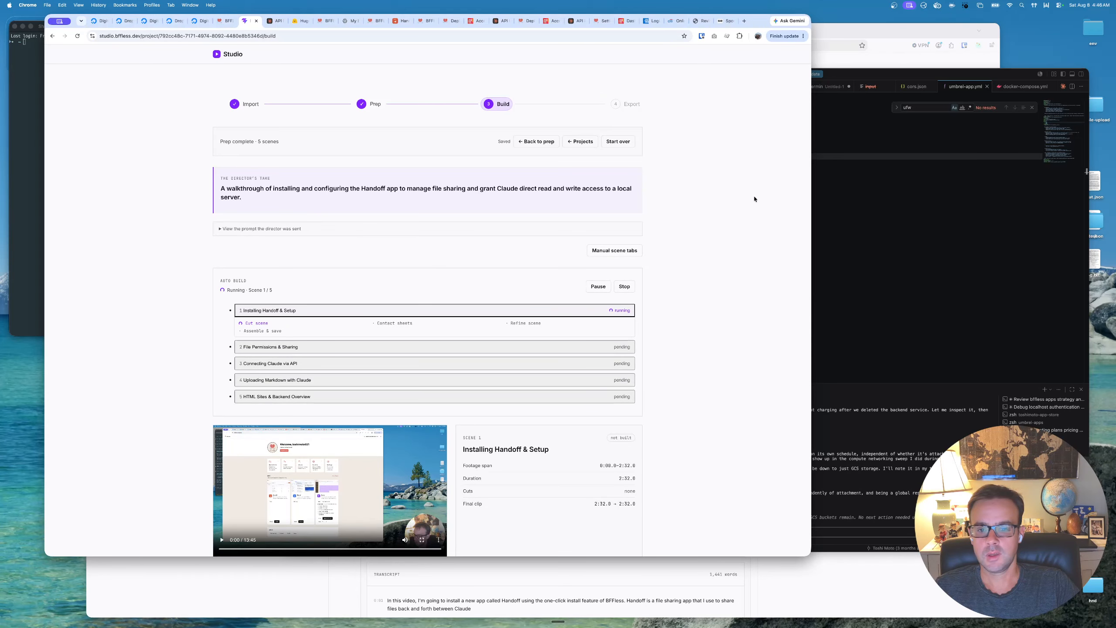
pyautogui.scroll(-1, 750, 200)
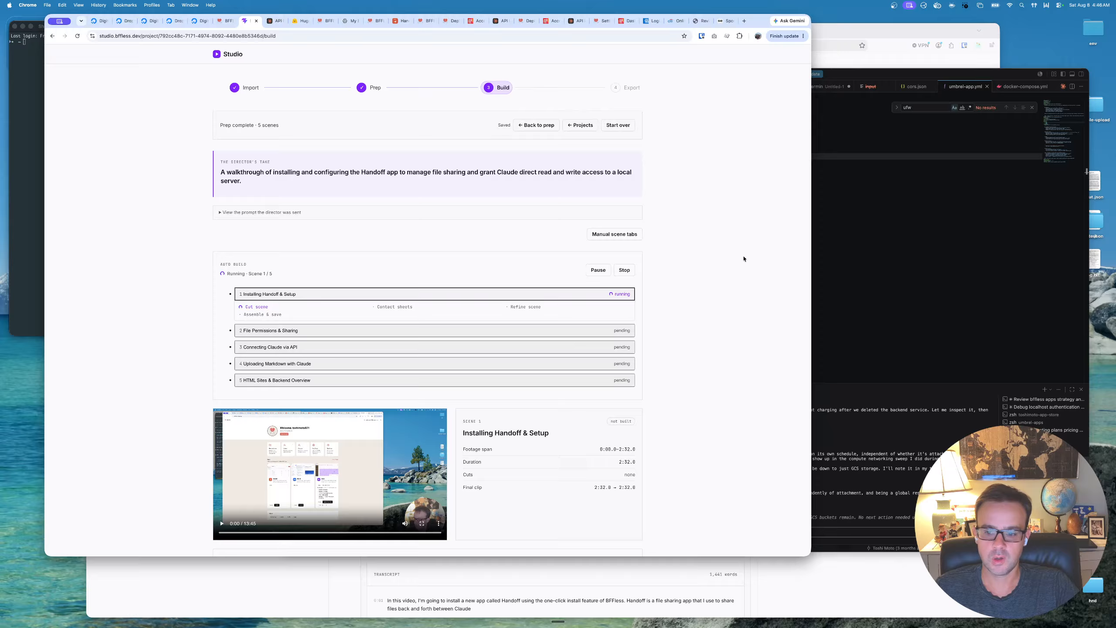
pyautogui.scroll(-1, 741, 258)
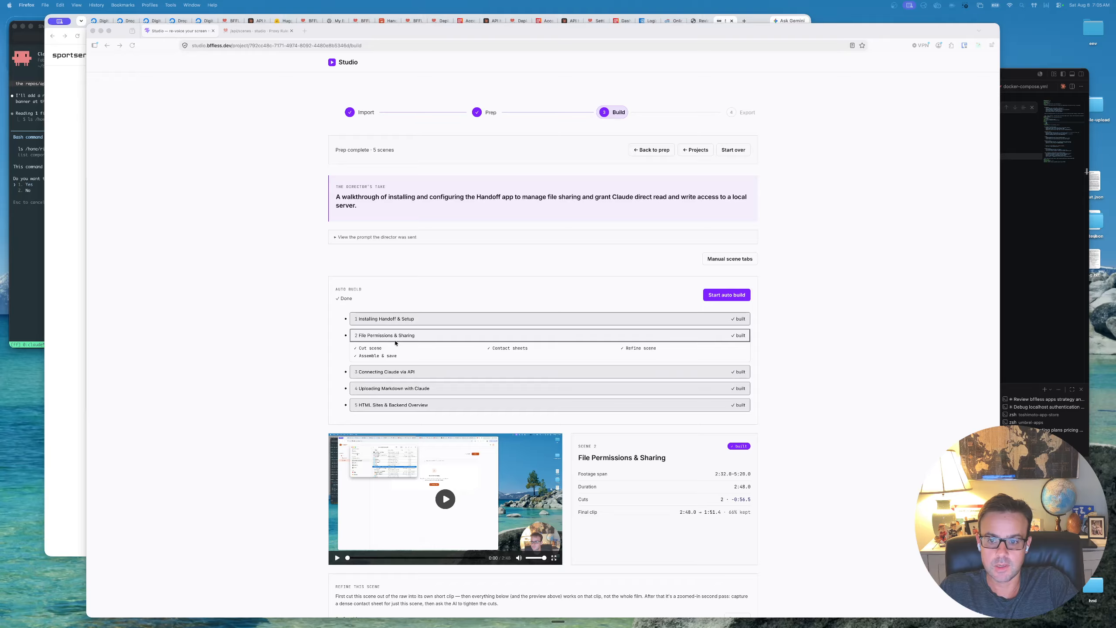
# - Review the built first scene, Installing Handoff & Setup: its clip summary, contact sheets, transcript cuts and assembled video
pyautogui.click(505, 319)
pyautogui.scroll(-20, 782, 556)
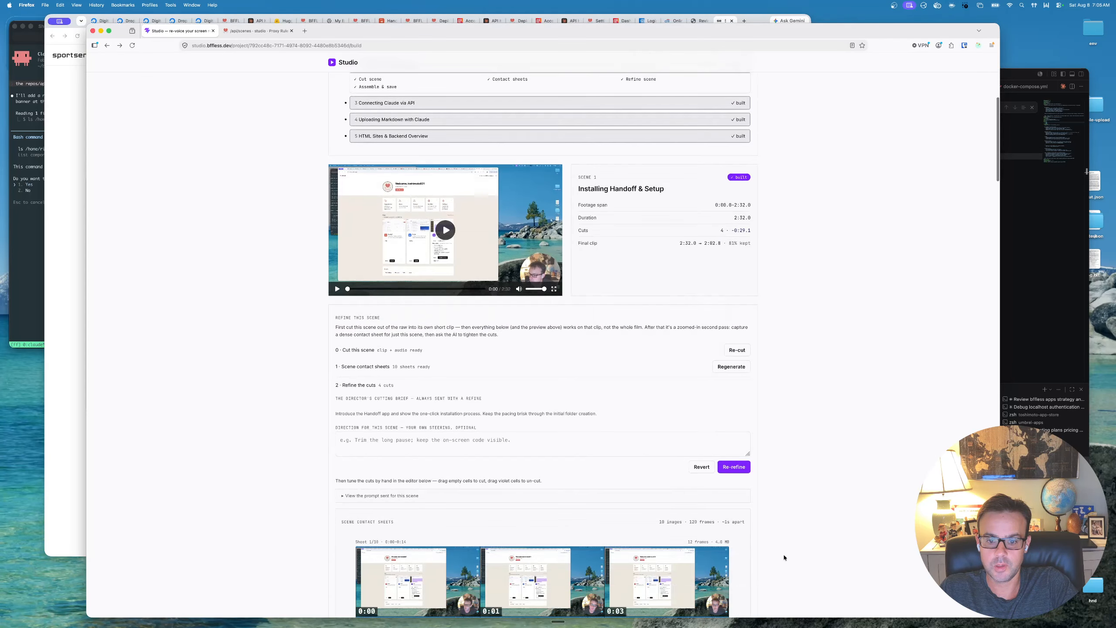
pyautogui.scroll(-10, 773, 561)
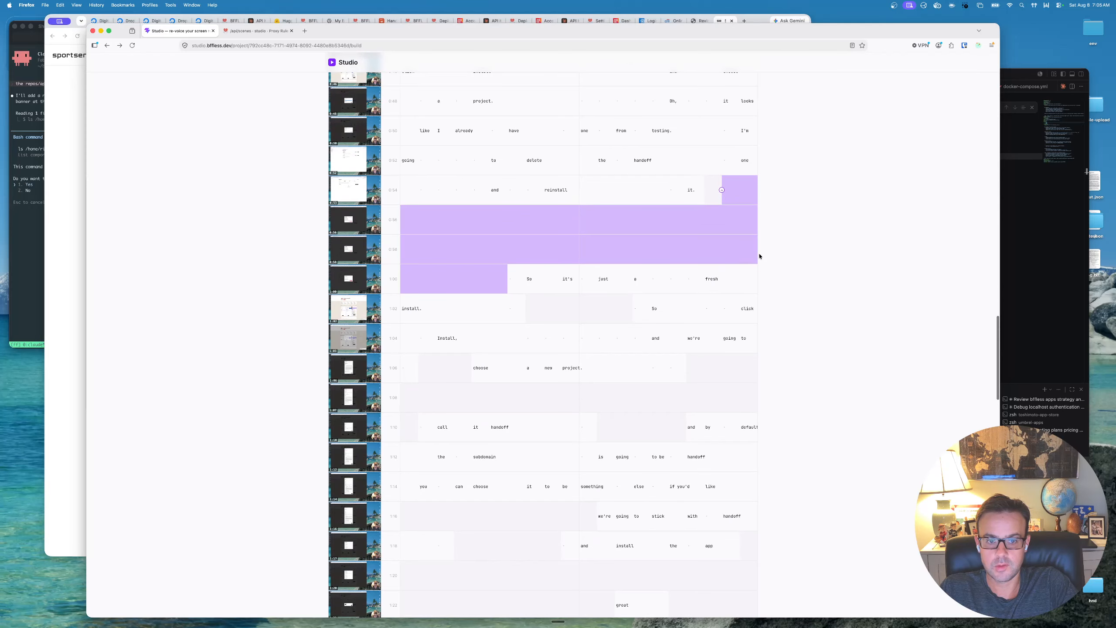
pyautogui.scroll(-17, 786, 535)
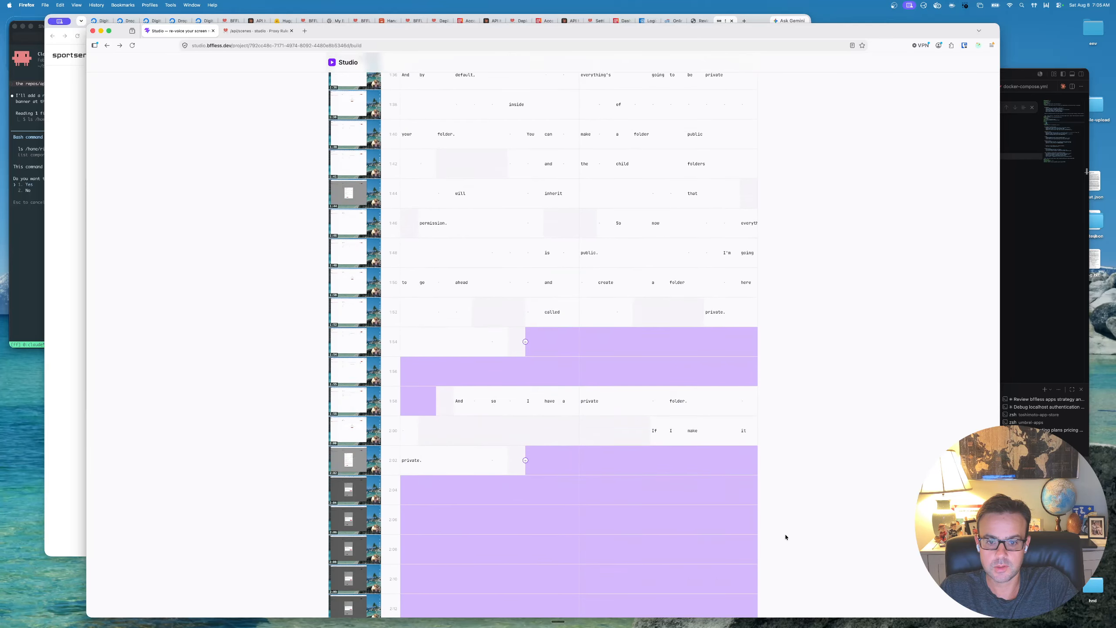
pyautogui.scroll(-10, 786, 536)
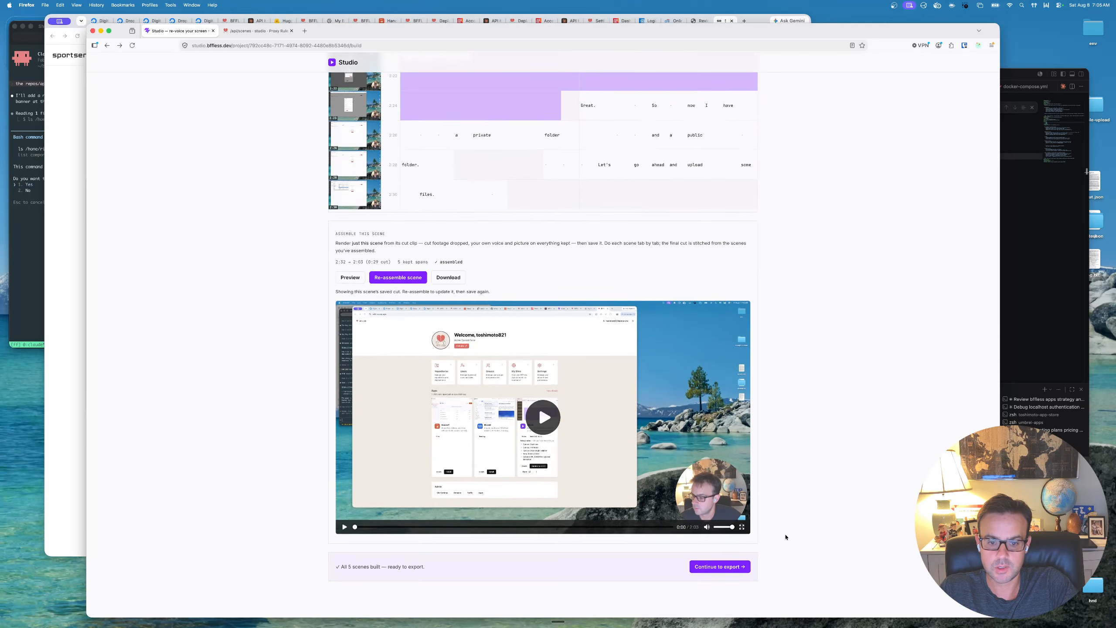
pyautogui.scroll(17, 785, 536)
pyautogui.scroll(-15, 785, 536)
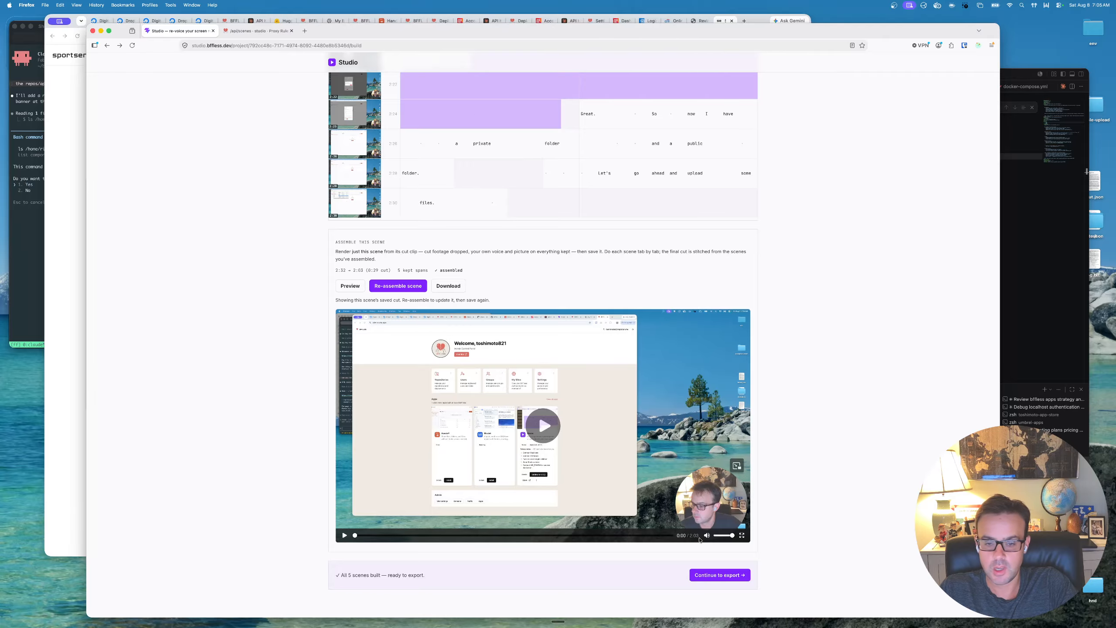
pyautogui.scroll(20, 700, 539)
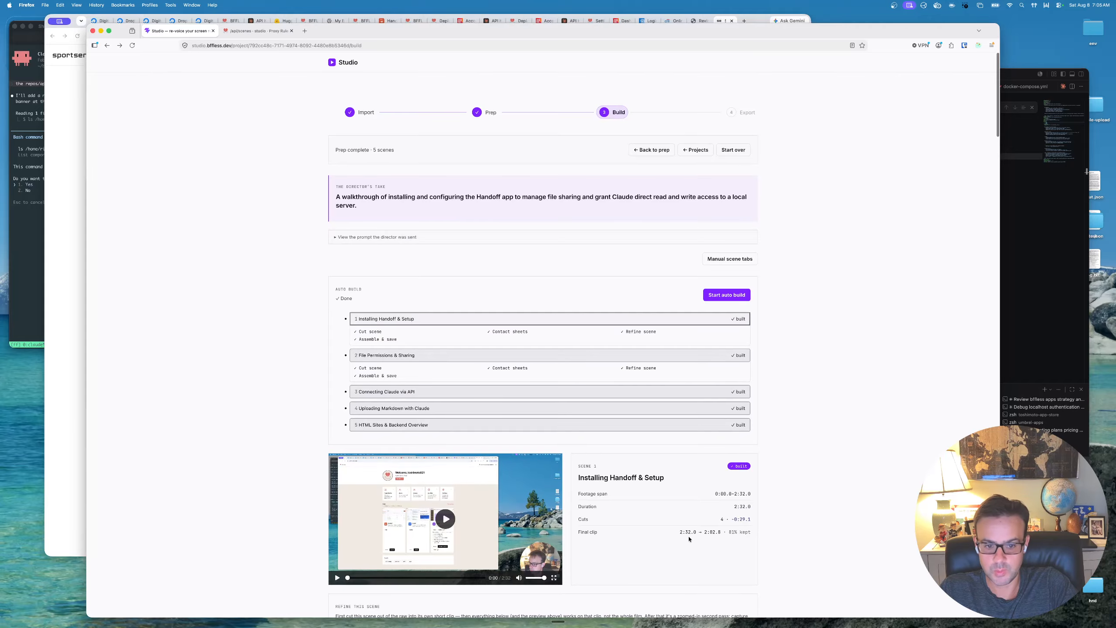
# - Review the built File Permissions & Sharing scene, checking its final clip length, transcript cuts and assembled video
pyautogui.click(538, 356)
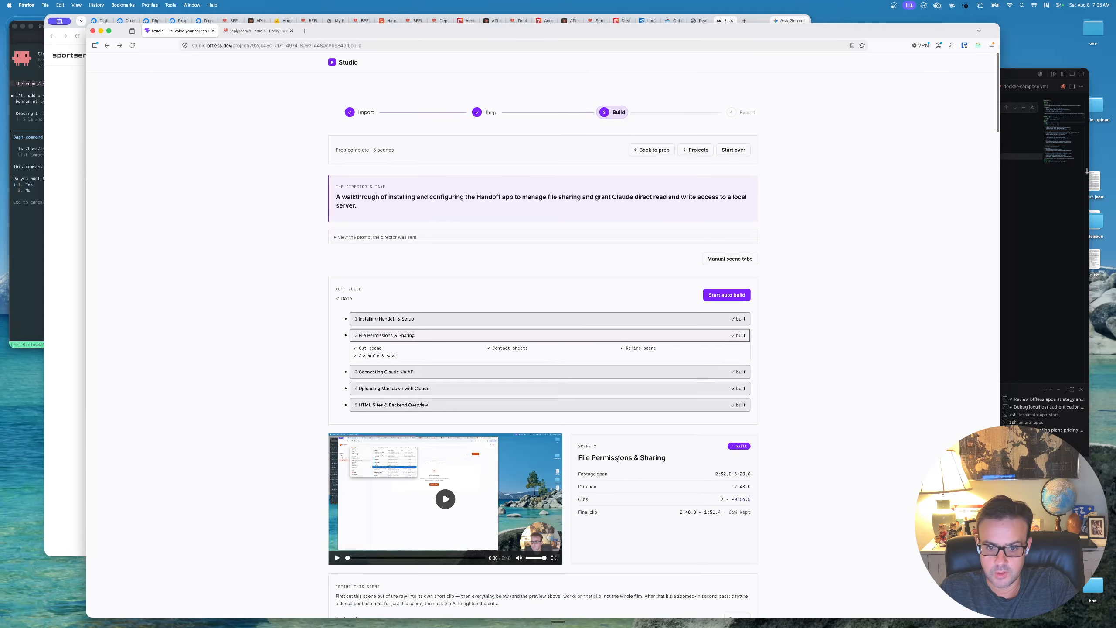
pyautogui.scroll(-3, 628, 448)
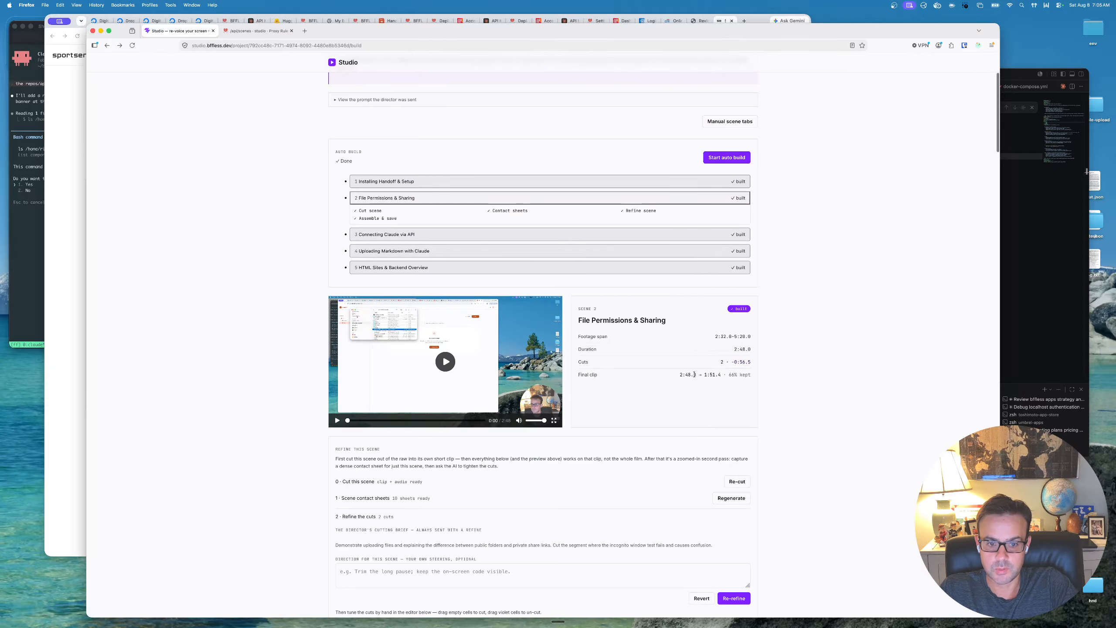
pyautogui.moveTo(704, 374); pyautogui.dragTo(722, 374)
pyautogui.scroll(-15, 747, 418)
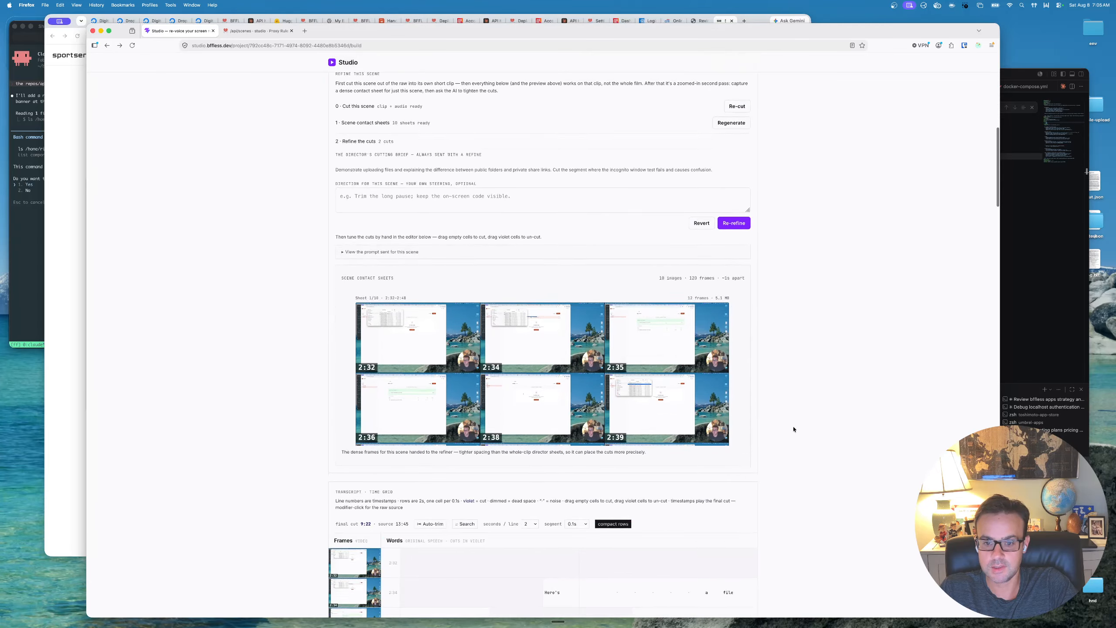
pyautogui.scroll(-20, 747, 421)
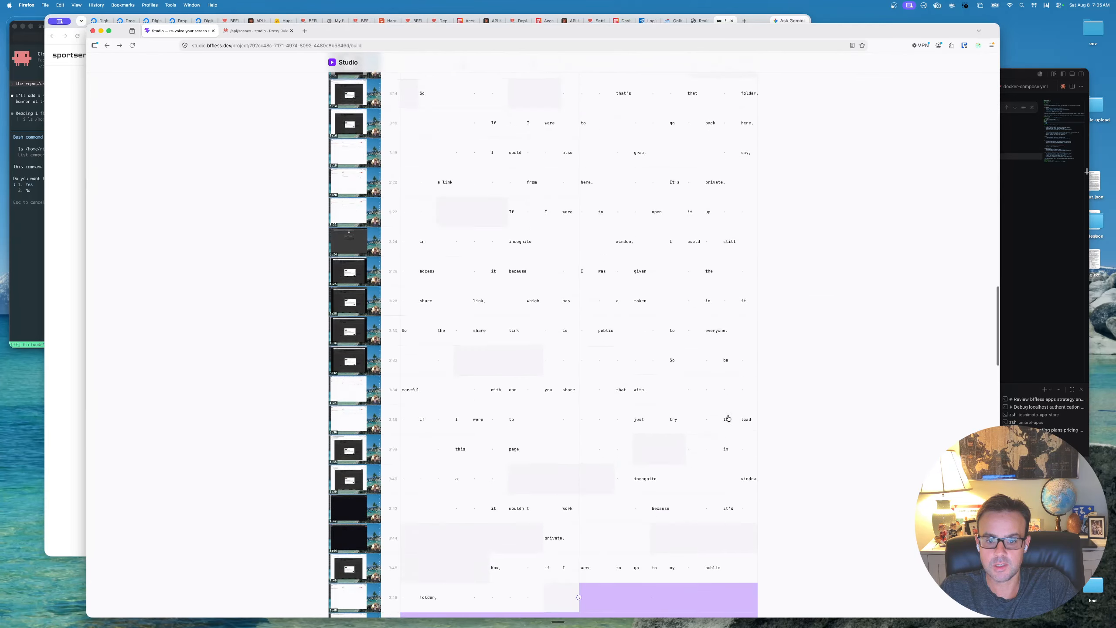
pyautogui.scroll(-10, 728, 418)
pyautogui.scroll(14, 728, 419)
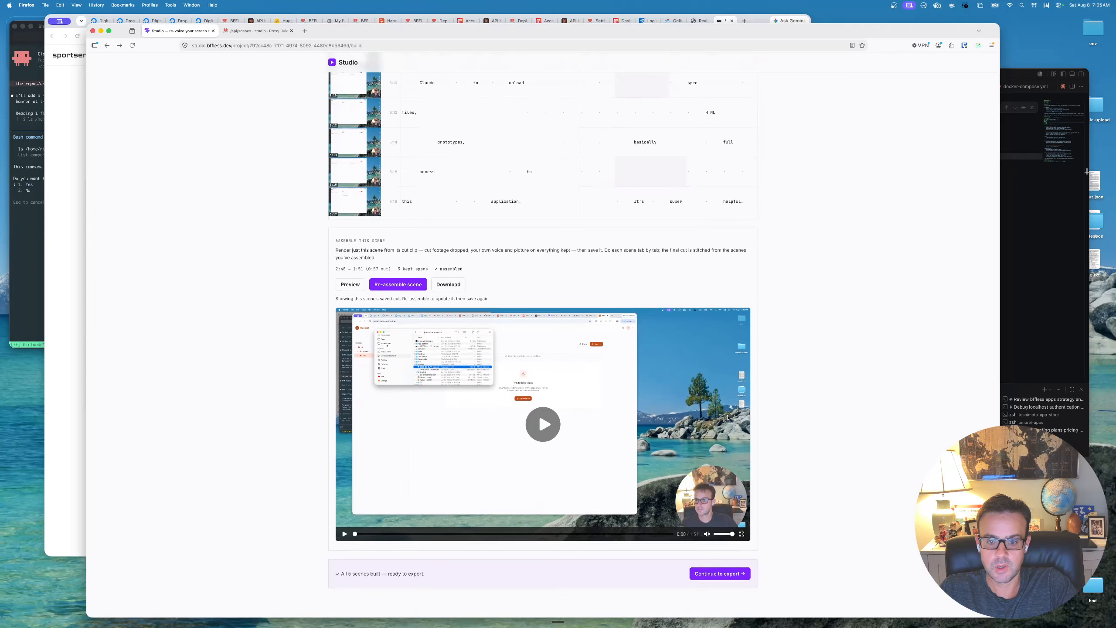
pyautogui.scroll(-9, 728, 421)
pyautogui.scroll(-10, 727, 422)
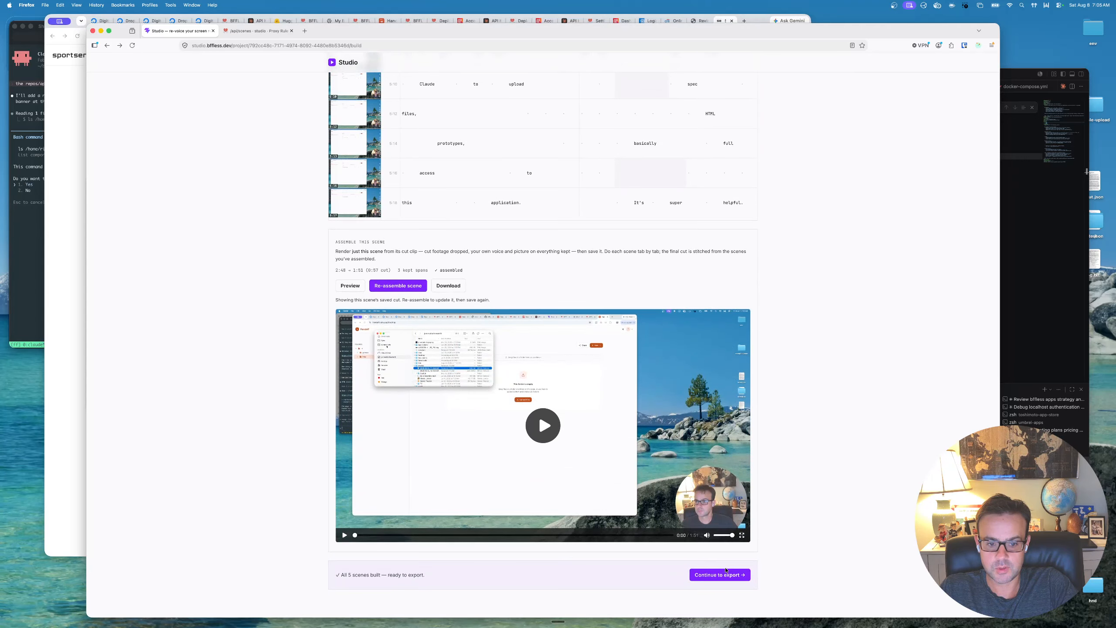
# - Continue to the export stage and review the generated title, description, chapter list and stitched final cut
pyautogui.click(735, 581)
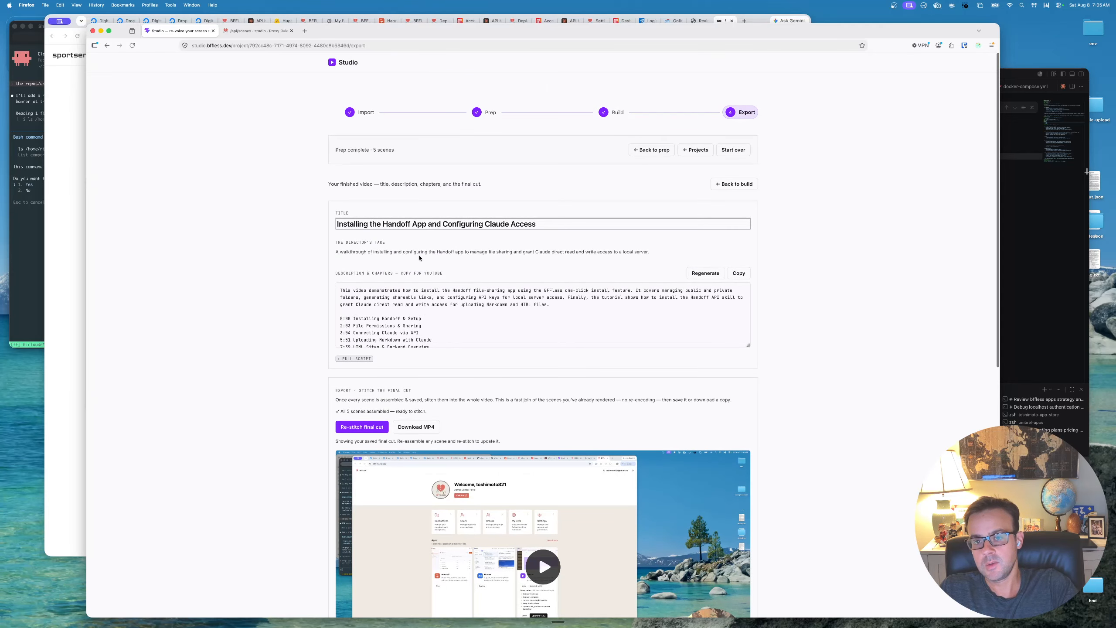
pyautogui.moveTo(568, 220); pyautogui.dragTo(319, 225)
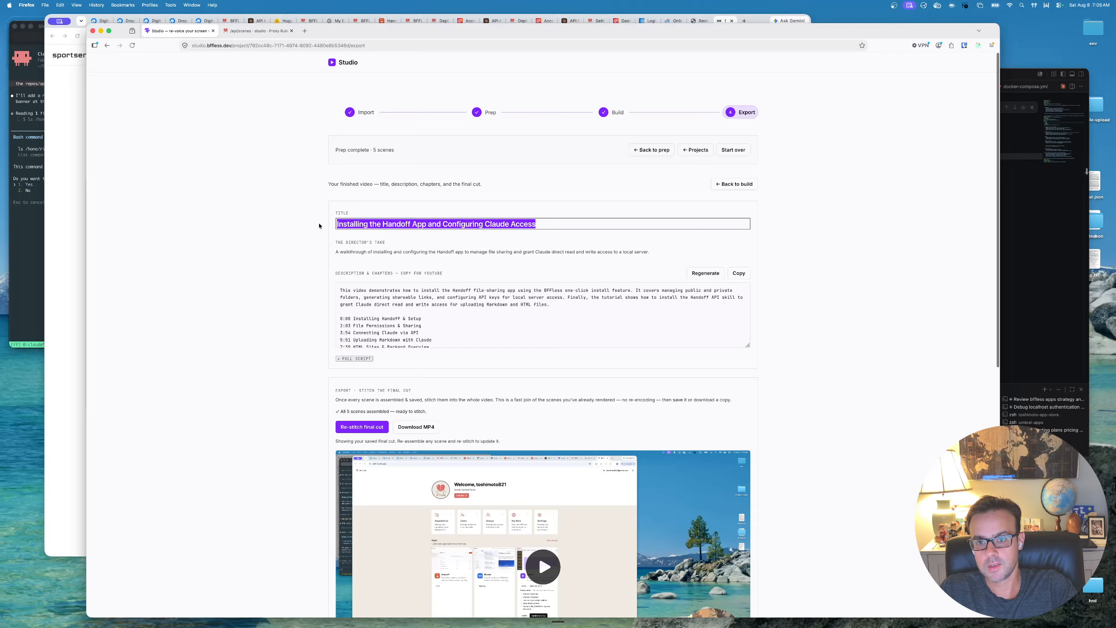
pyautogui.moveTo(553, 305); pyautogui.dragTo(334, 296)
pyautogui.scroll(-1, 413, 326)
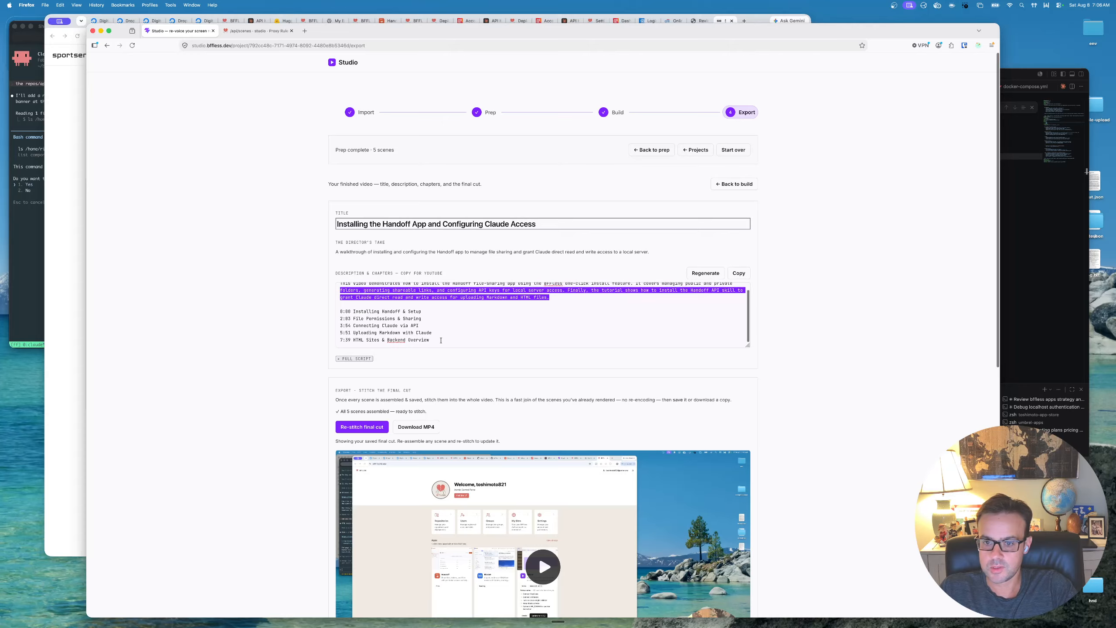
pyautogui.moveTo(430, 340); pyautogui.dragTo(354, 319)
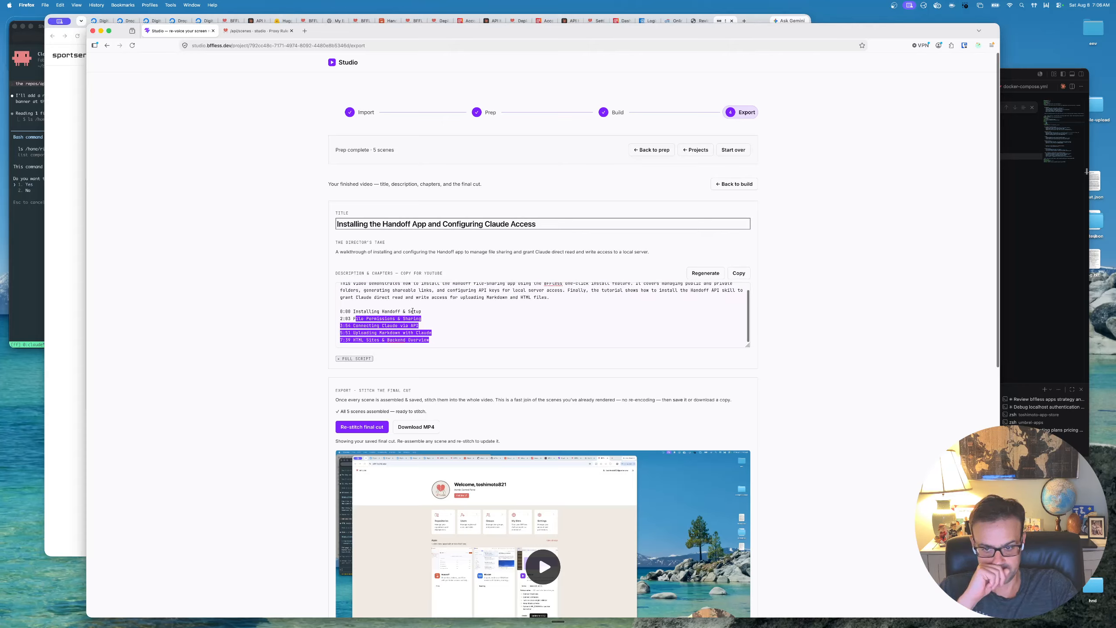
pyautogui.scroll(-1, 443, 320)
pyautogui.click(444, 316)
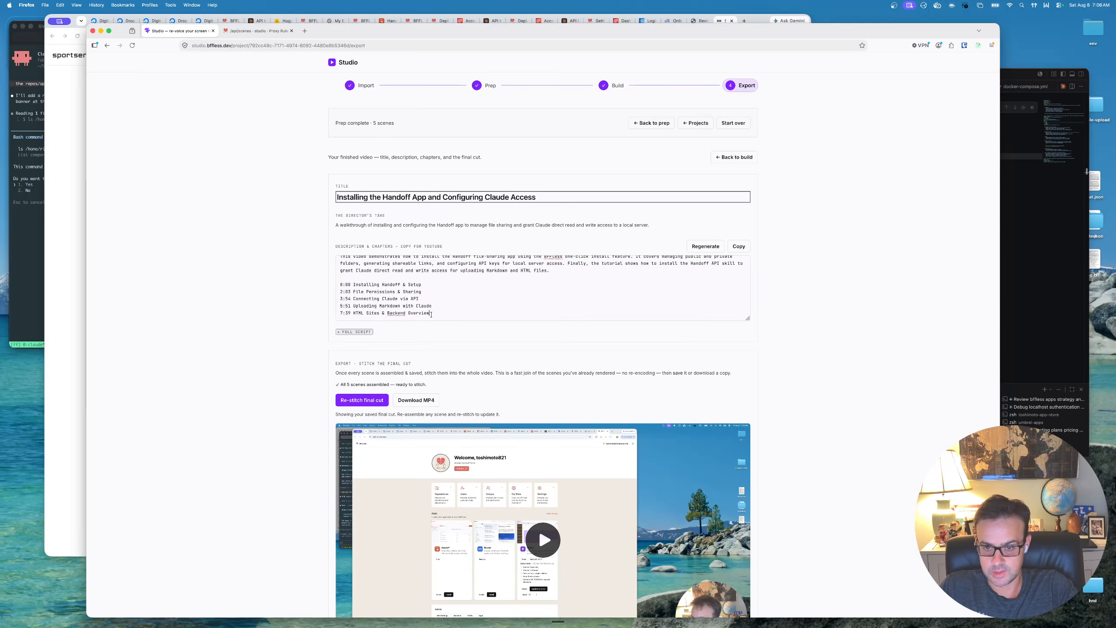
pyautogui.moveTo(431, 314); pyautogui.dragTo(338, 282)
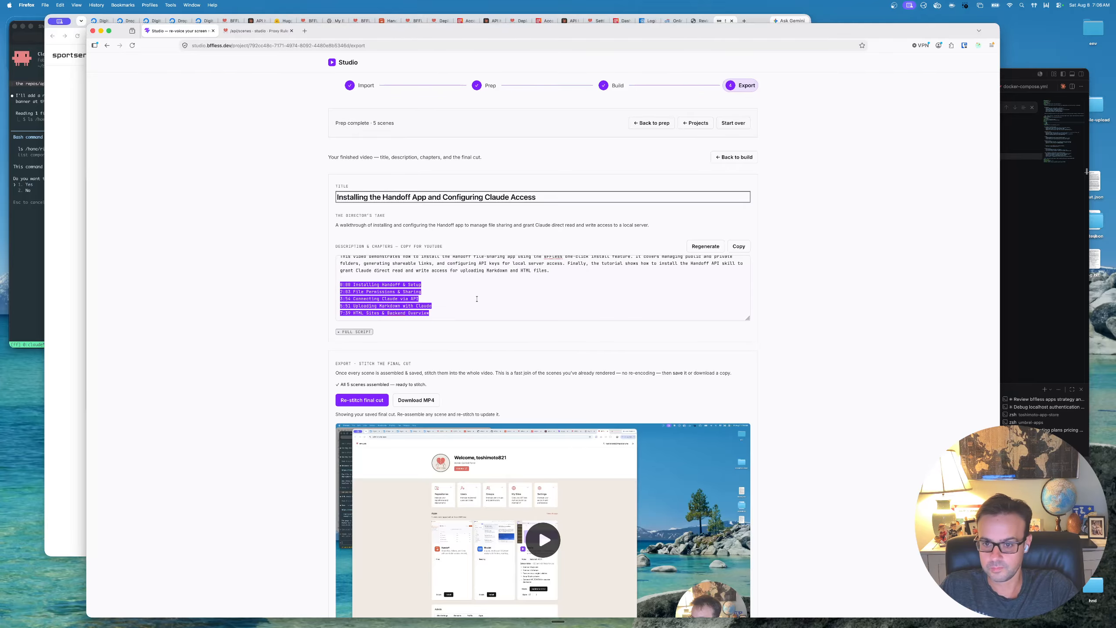
pyautogui.scroll(-6, 475, 298)
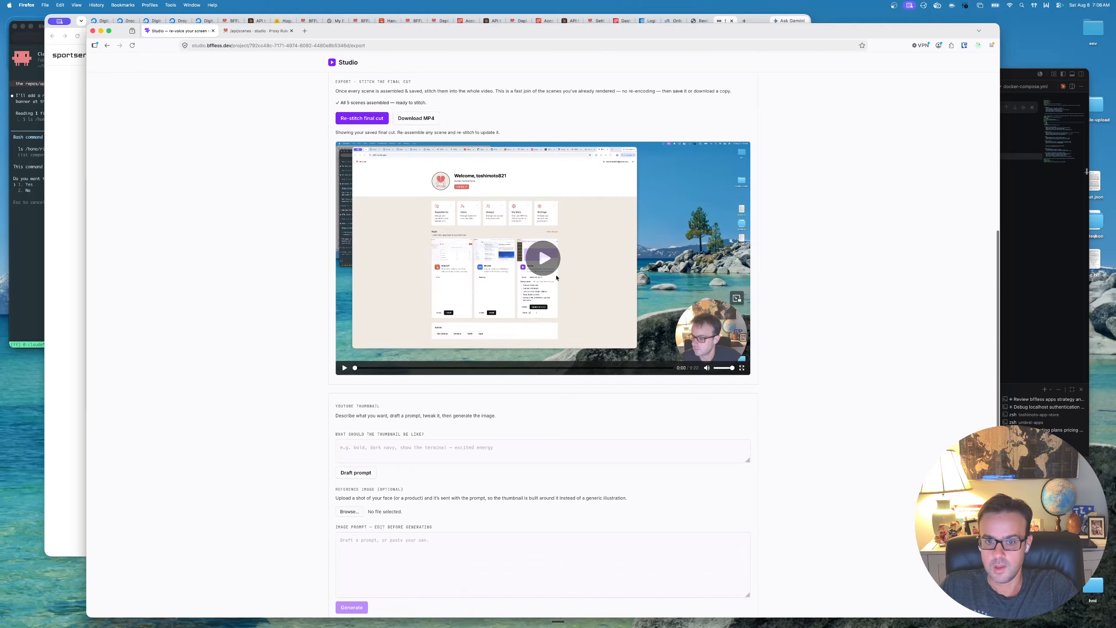
pyautogui.scroll(7, 552, 254)
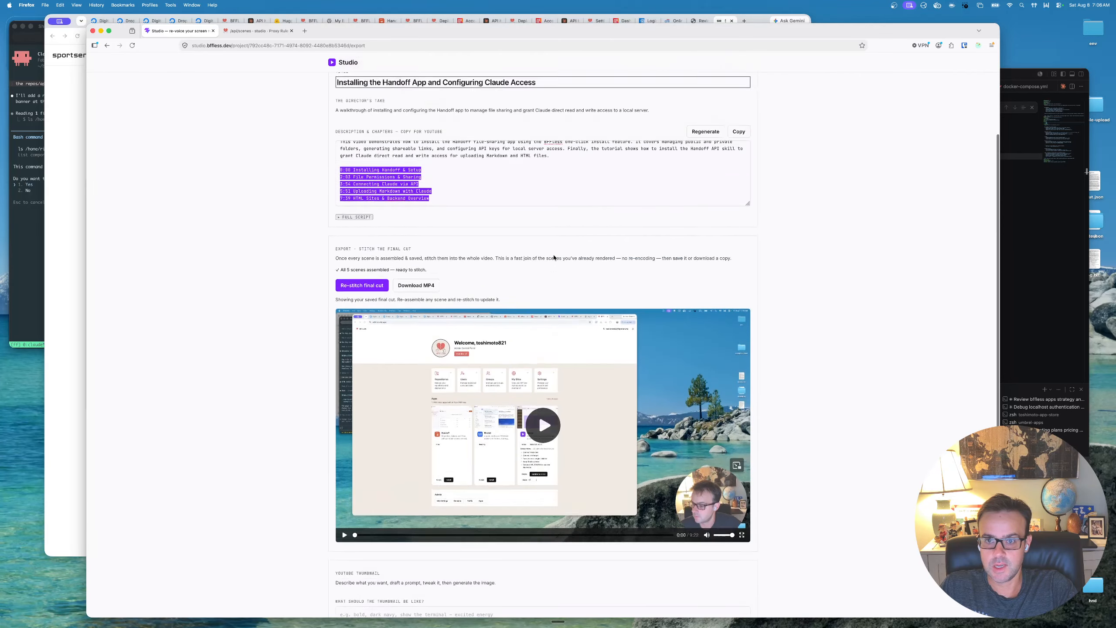
# - Describe the YouTube thumbnail as "use the tutorial template" and draft its image prompt
pyautogui.scroll(-6, 589, 349)
pyautogui.scroll(-1, 589, 350)
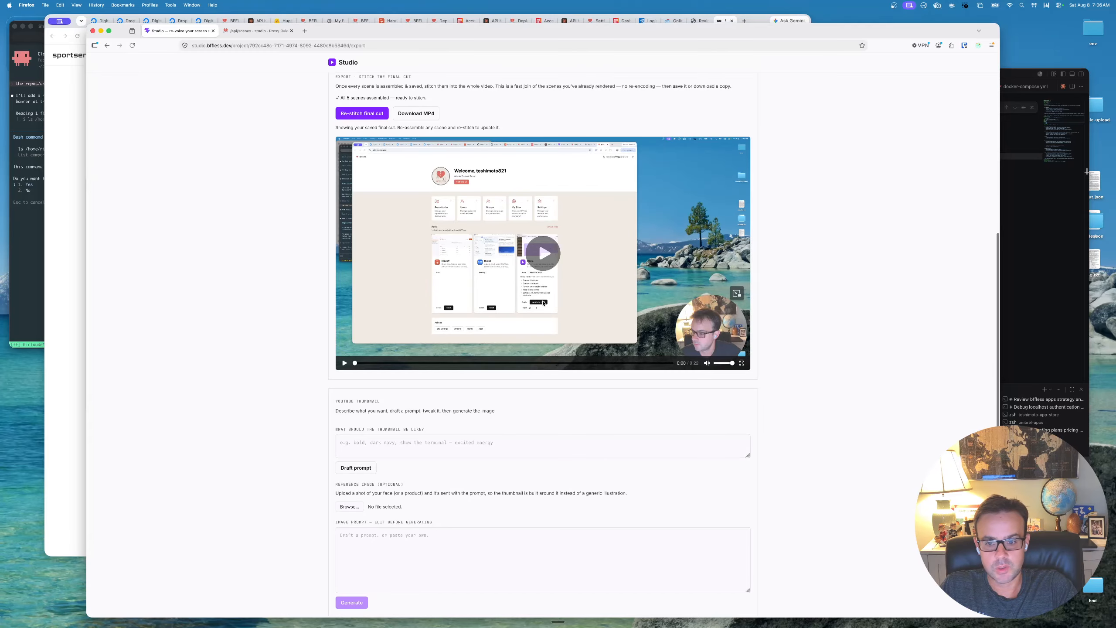
pyautogui.scroll(-1, 501, 352)
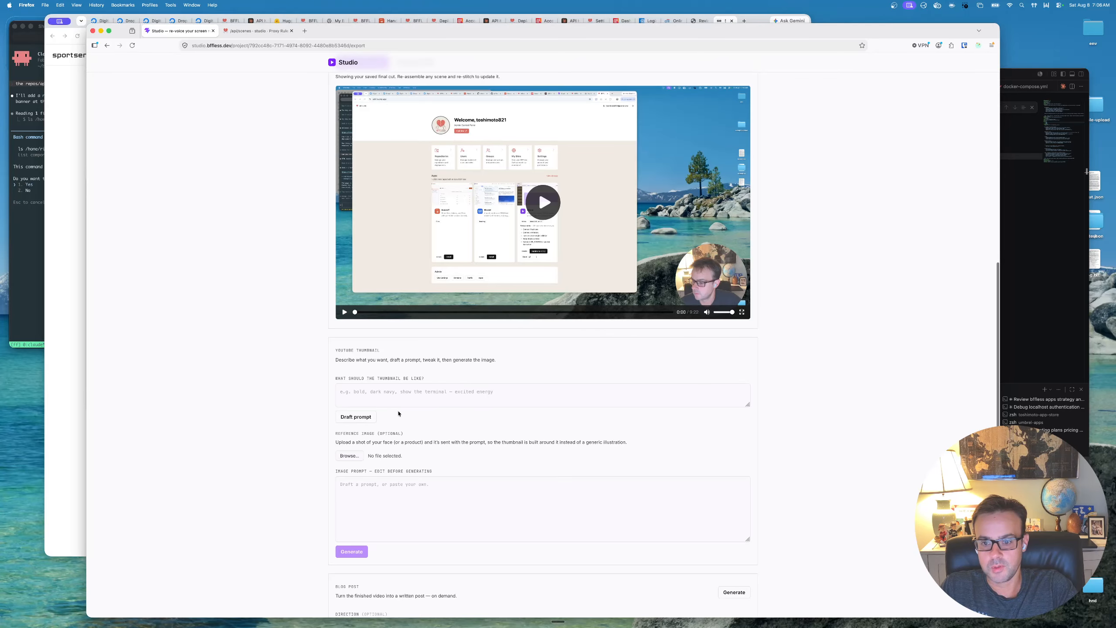
pyautogui.scroll(-1, 396, 418)
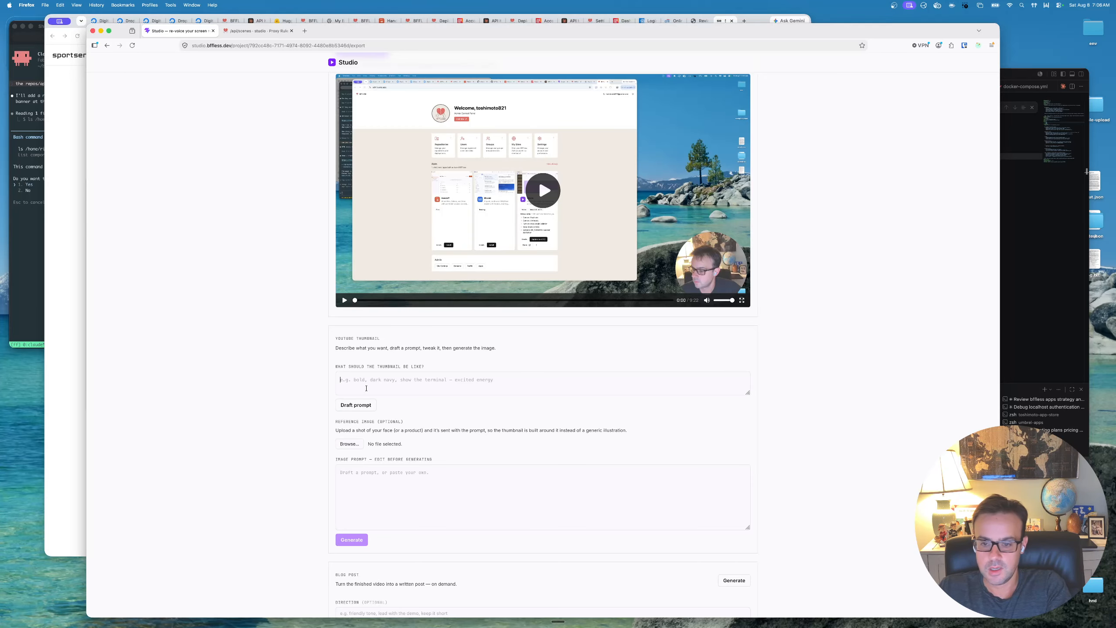
pyautogui.write('use the')
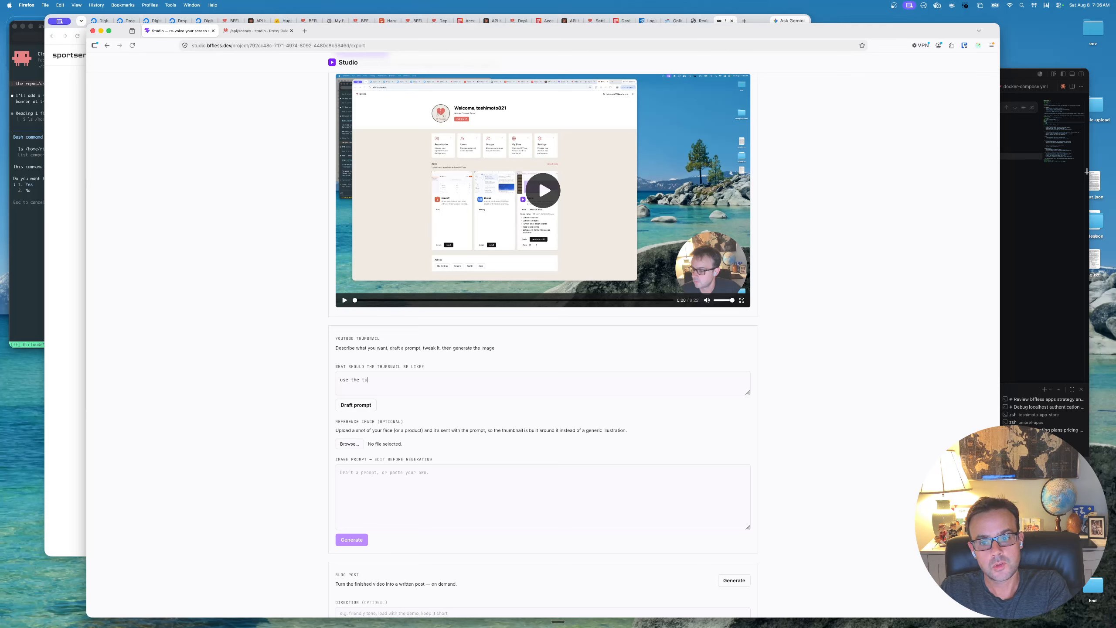
pyautogui.write('tutorial template')
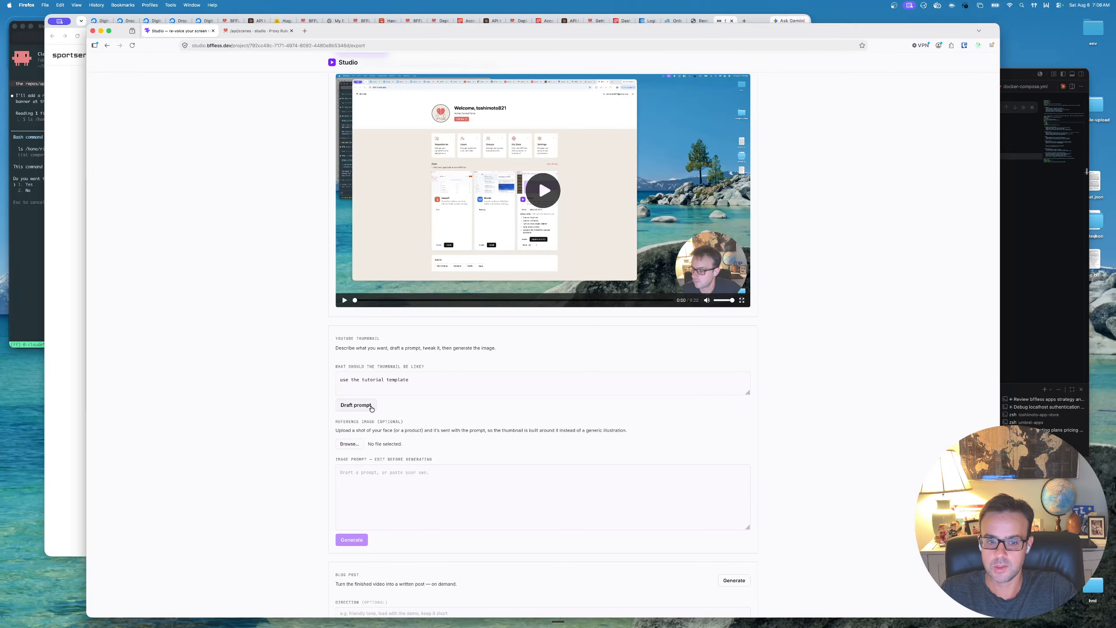
pyautogui.moveTo(436, 379); pyautogui.dragTo(338, 379)
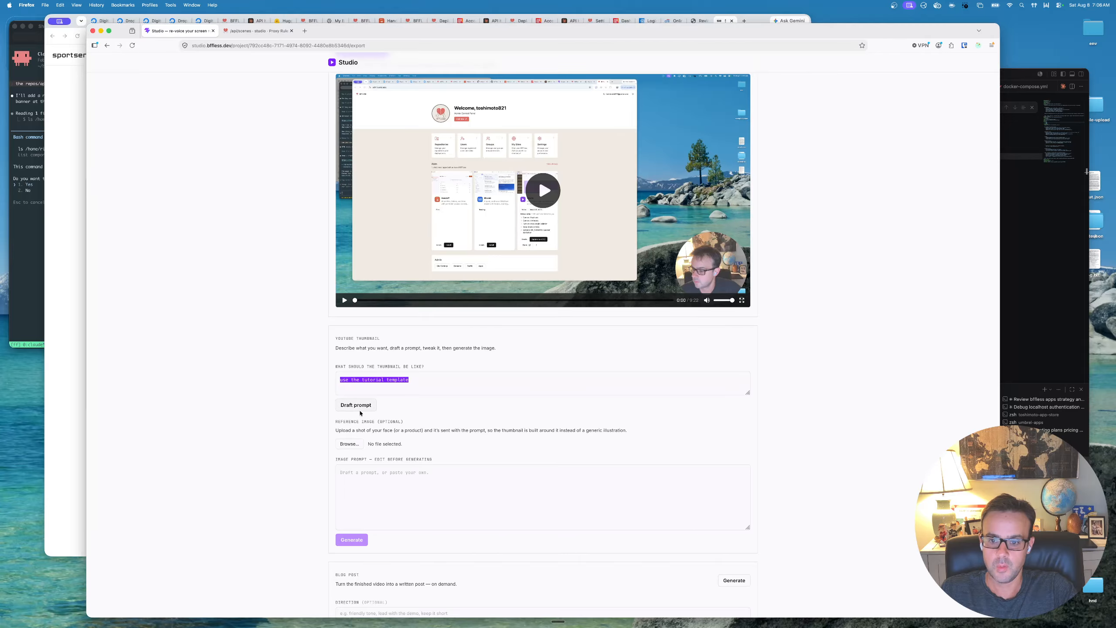
pyautogui.click(363, 405)
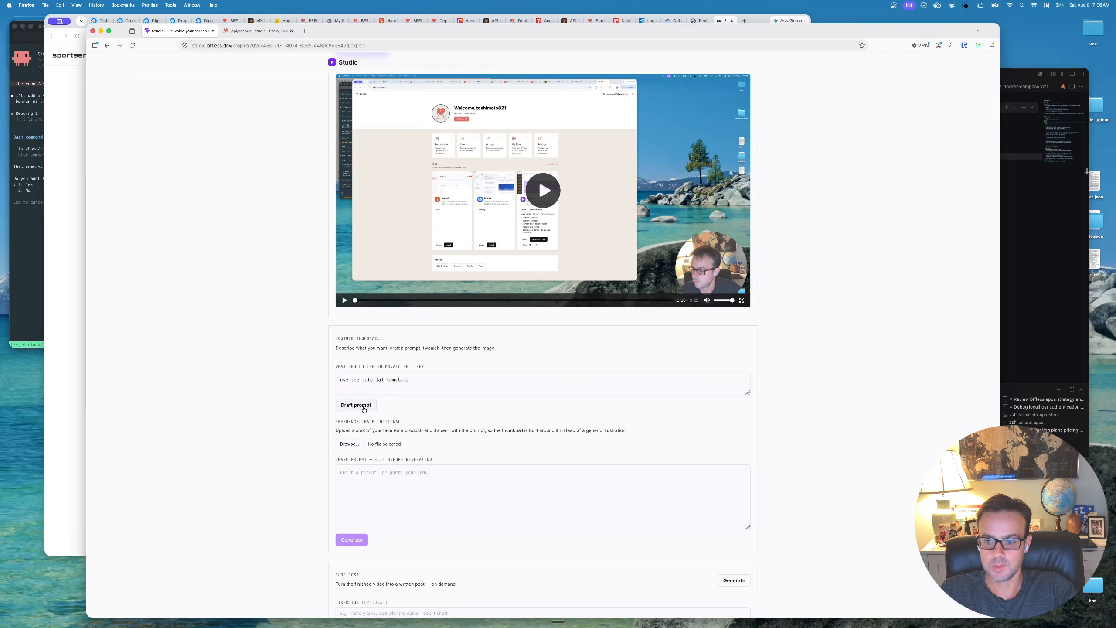
pyautogui.scroll(-2, 423, 446)
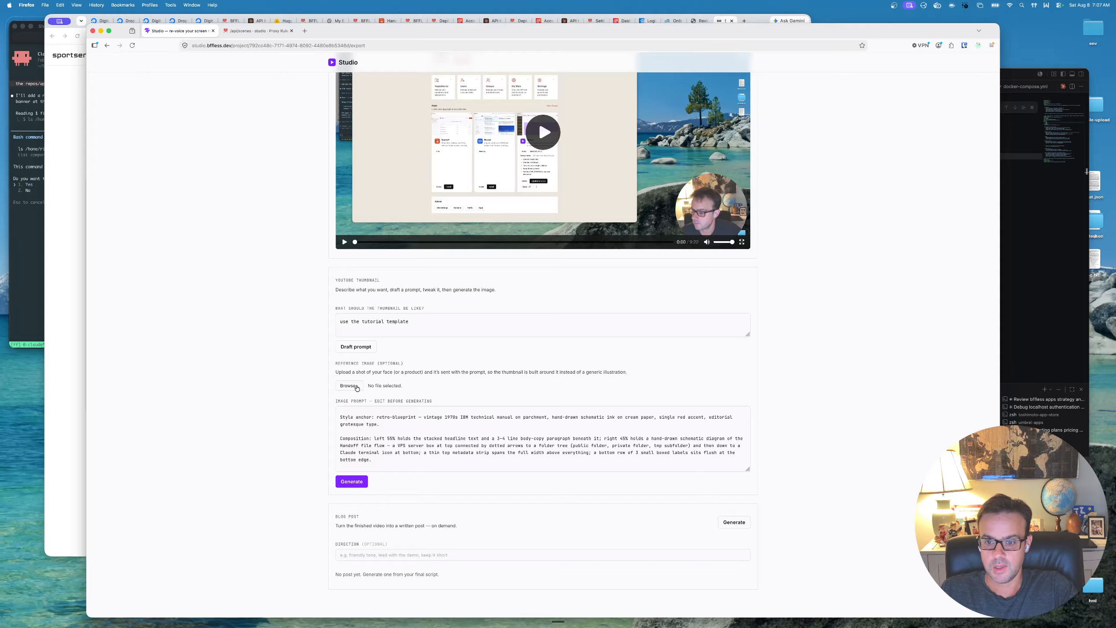
# - Leave the reference image file unselected, switch to Photo Booth, and take a webcam photo for the thumbnail
pyautogui.click(353, 387)
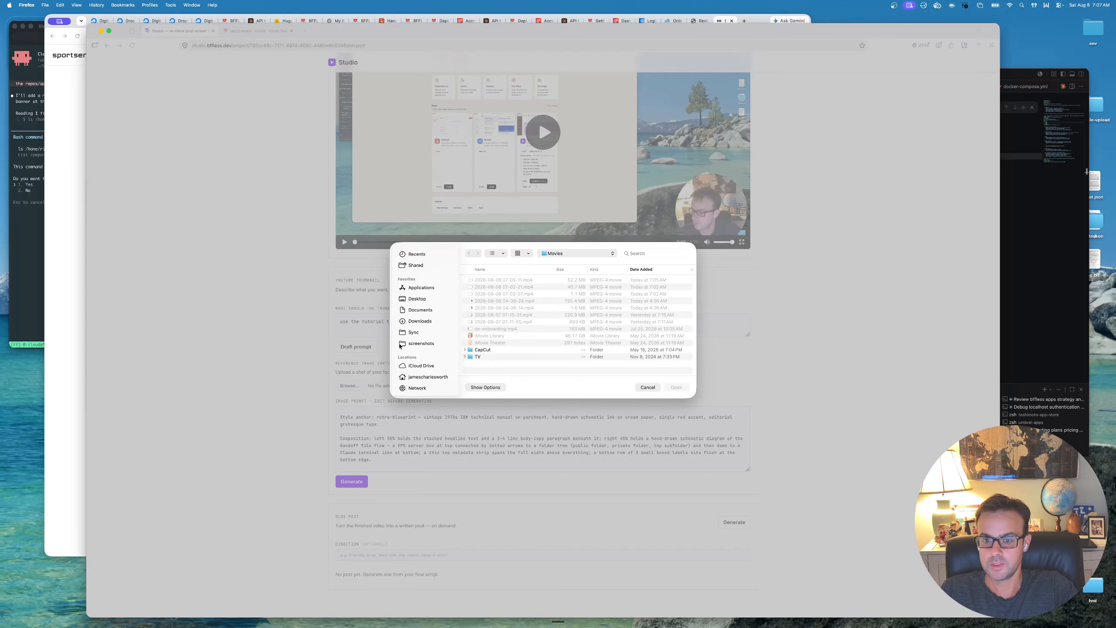
pyautogui.click(647, 387)
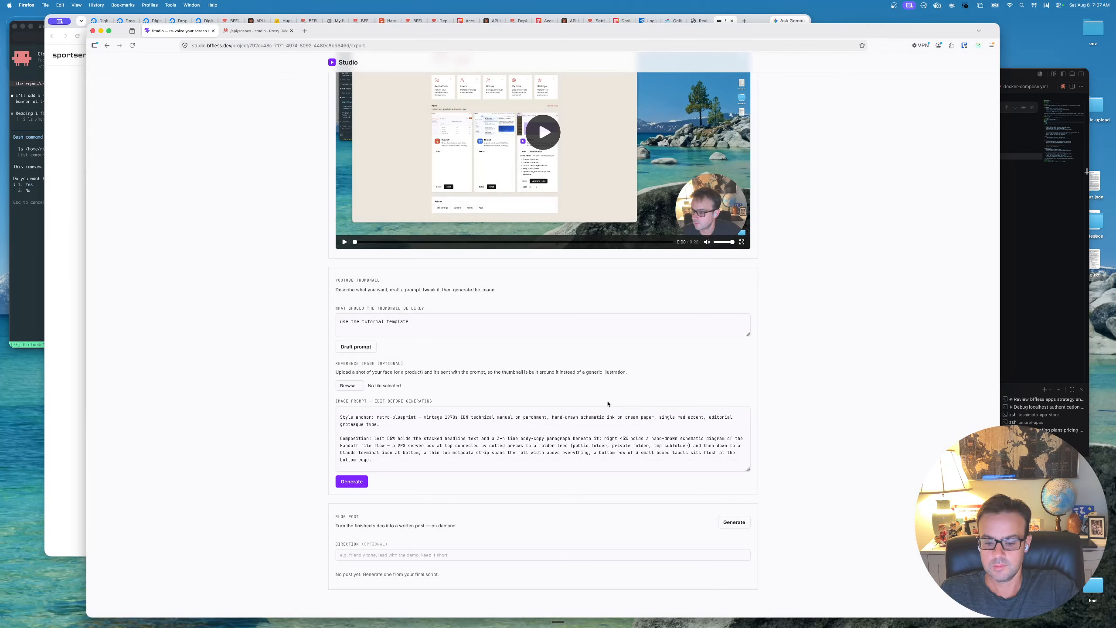
pyautogui.press('super+space')
pyautogui.write('phtot')
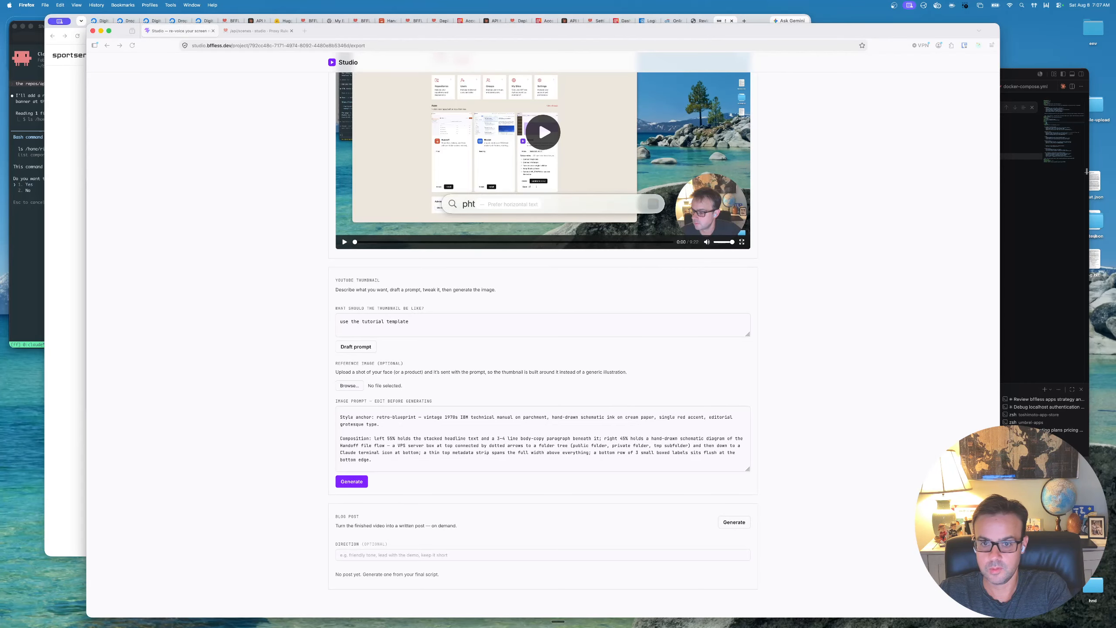
pyautogui.press('BackSpace')
pyautogui.press('BackSpace')
pyautogui.press('BackSpace')
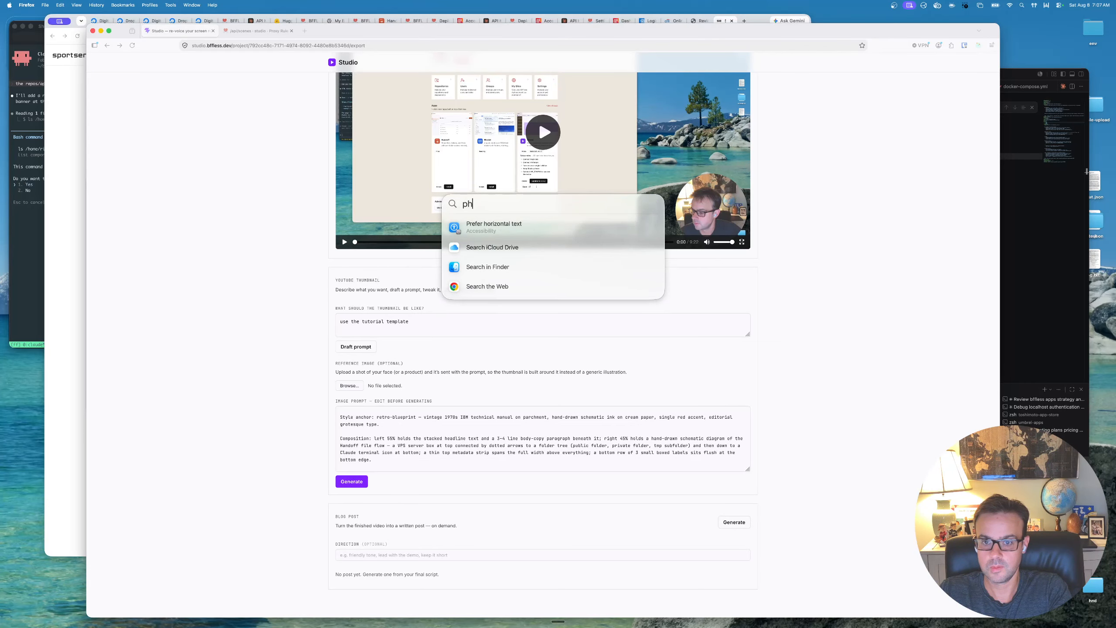
pyautogui.write('oto Booth')
pyautogui.press('Return')
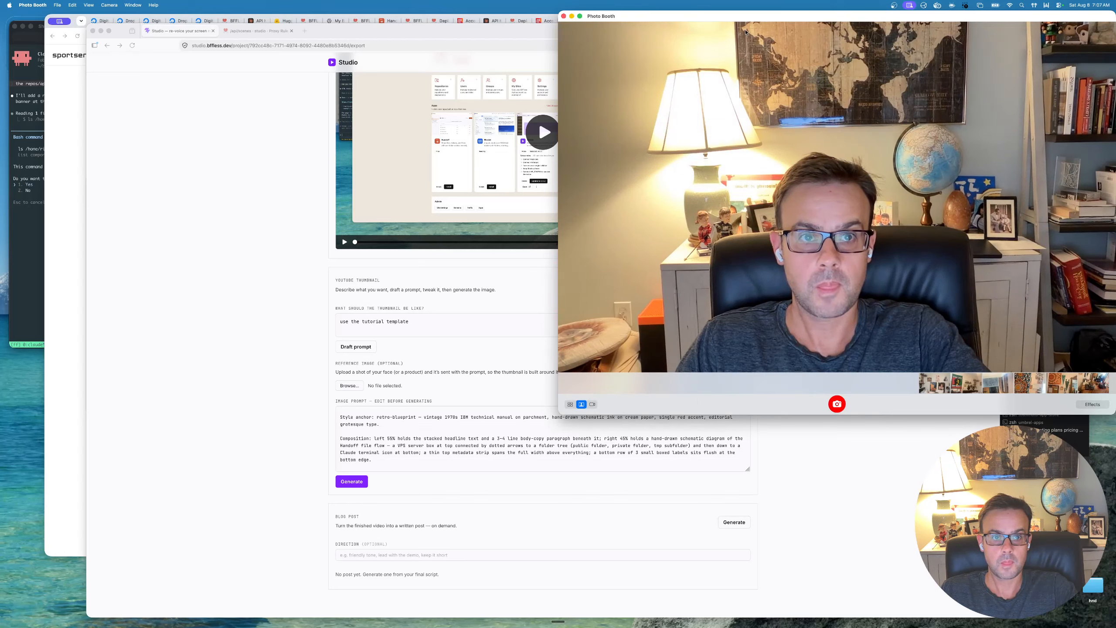
pyautogui.moveTo(703, 20); pyautogui.dragTo(385, 238)
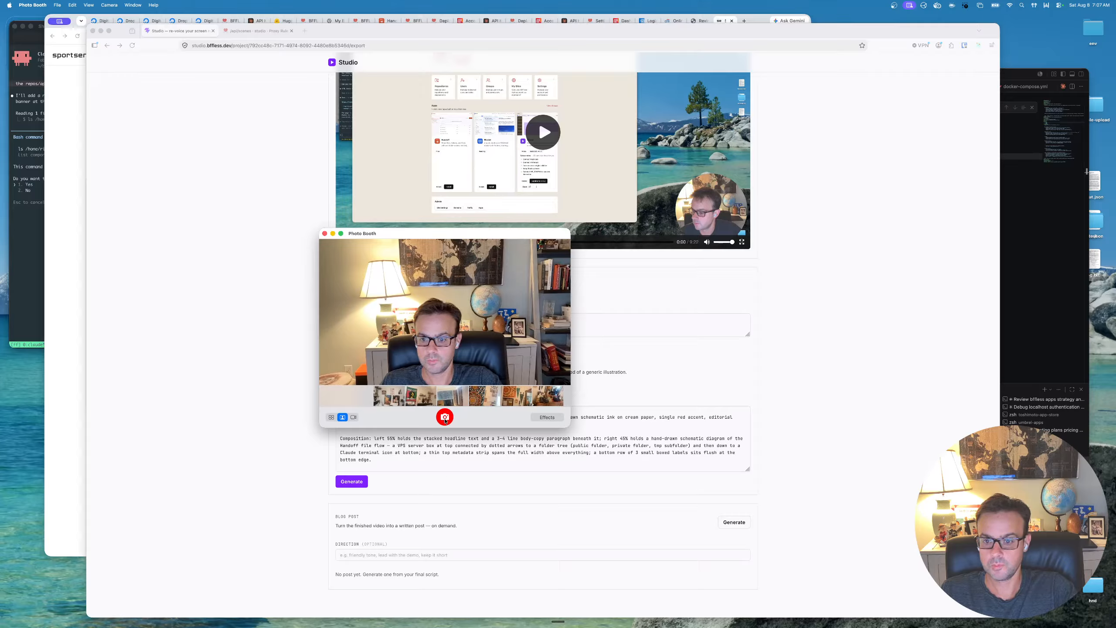
pyautogui.click(445, 418)
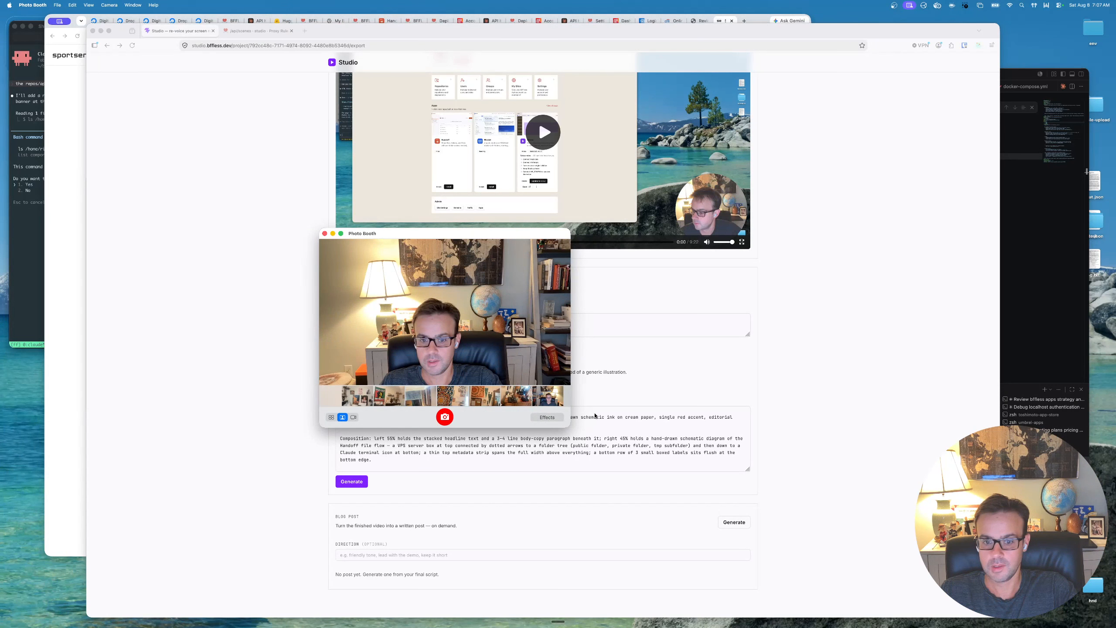
# - Export the newly taken webcam photo to the Downloads folder under its suggested file name and close Photo Booth
pyautogui.click(546, 399)
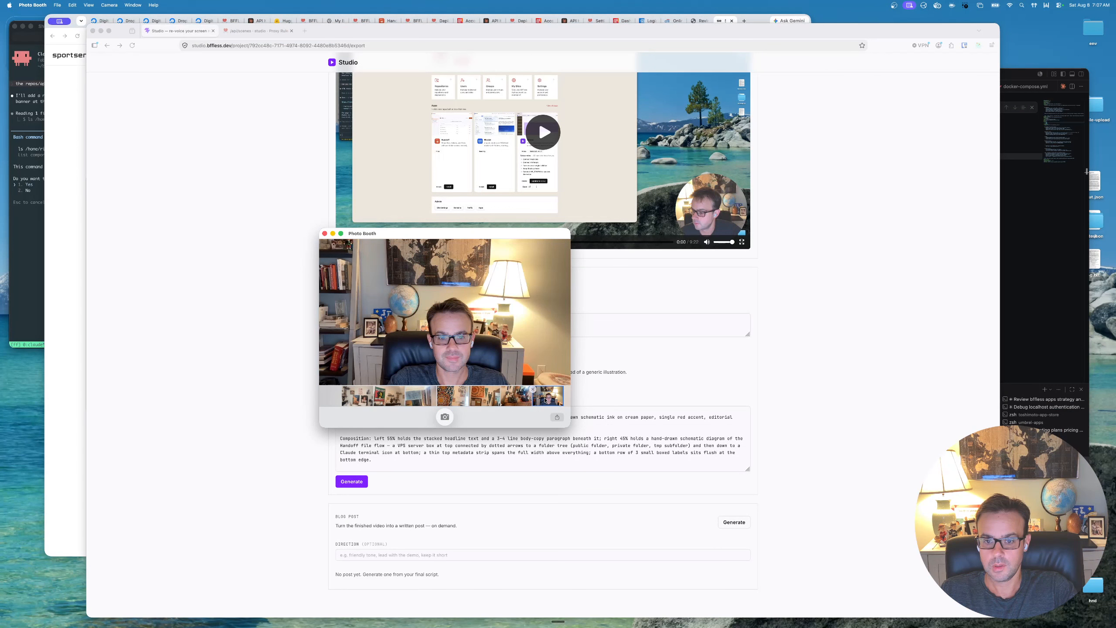
pyautogui.rightClick(546, 399)
pyautogui.click(556, 403)
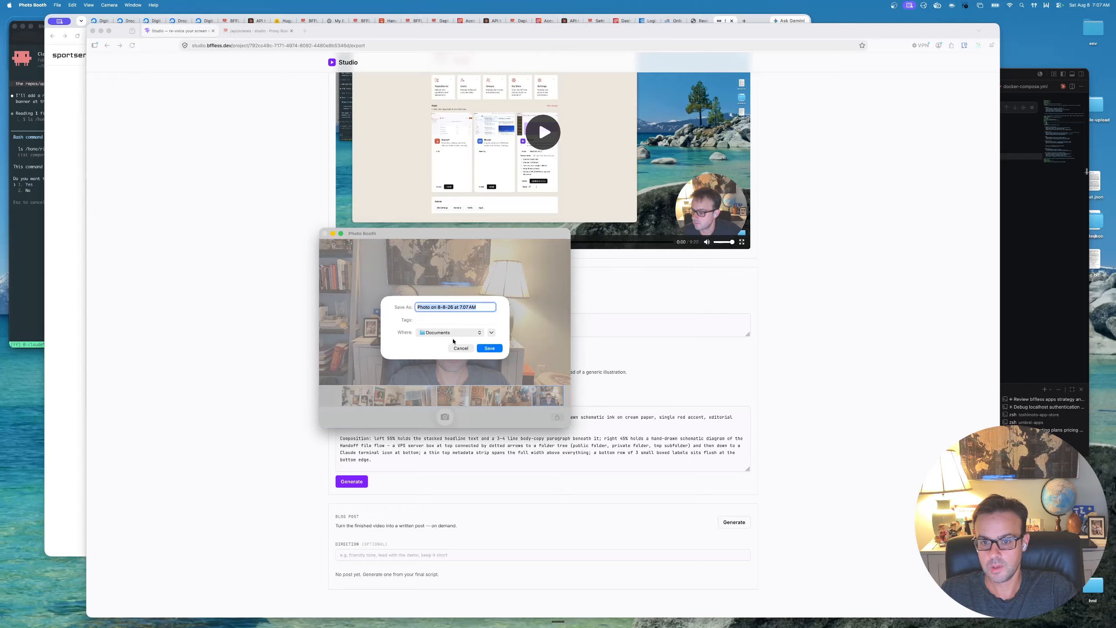
pyautogui.click(453, 334)
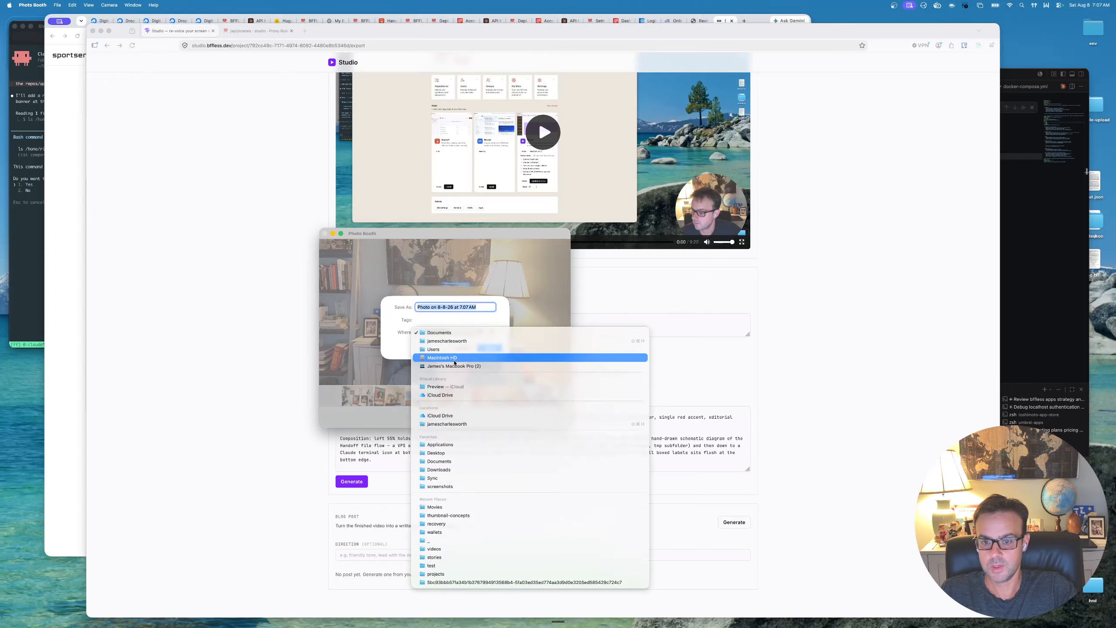
pyautogui.click(464, 469)
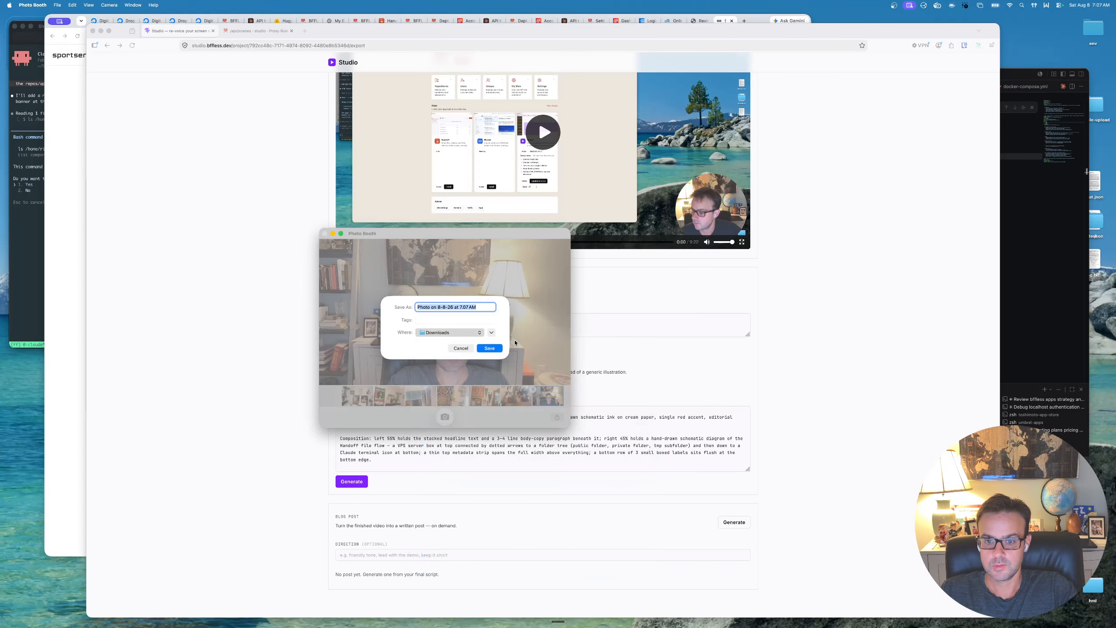
pyautogui.click(489, 348)
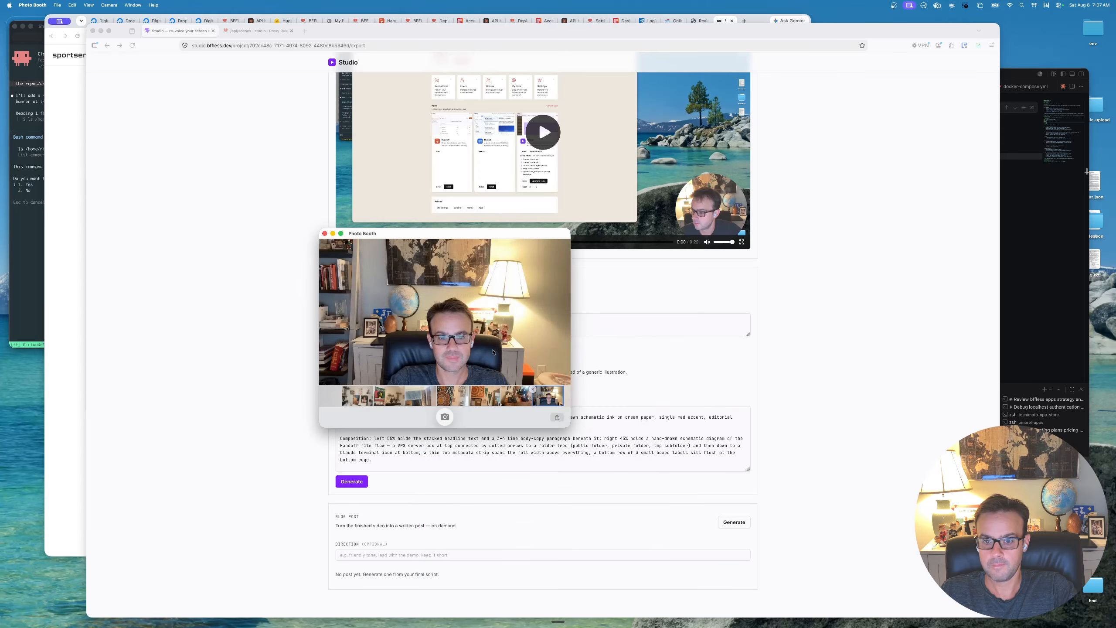
pyautogui.click(325, 233)
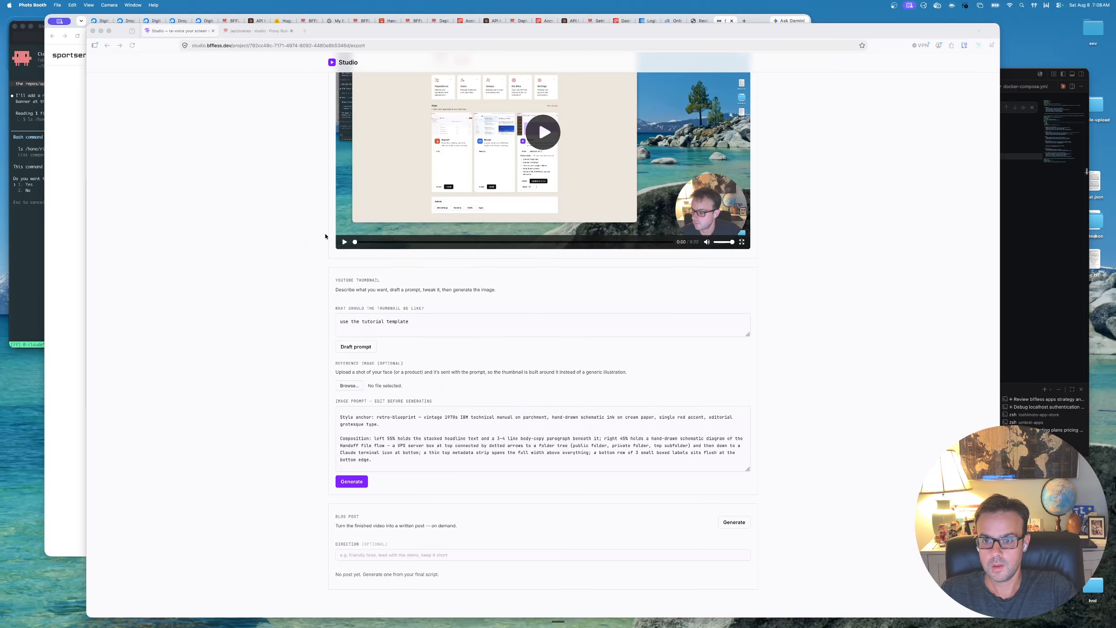
# - Return to Studio in Firefox and attach "Photo on 8-8-26 at 7.07 AM" from Downloads as the thumbnail's reference image
pyautogui.press('super+Tab')
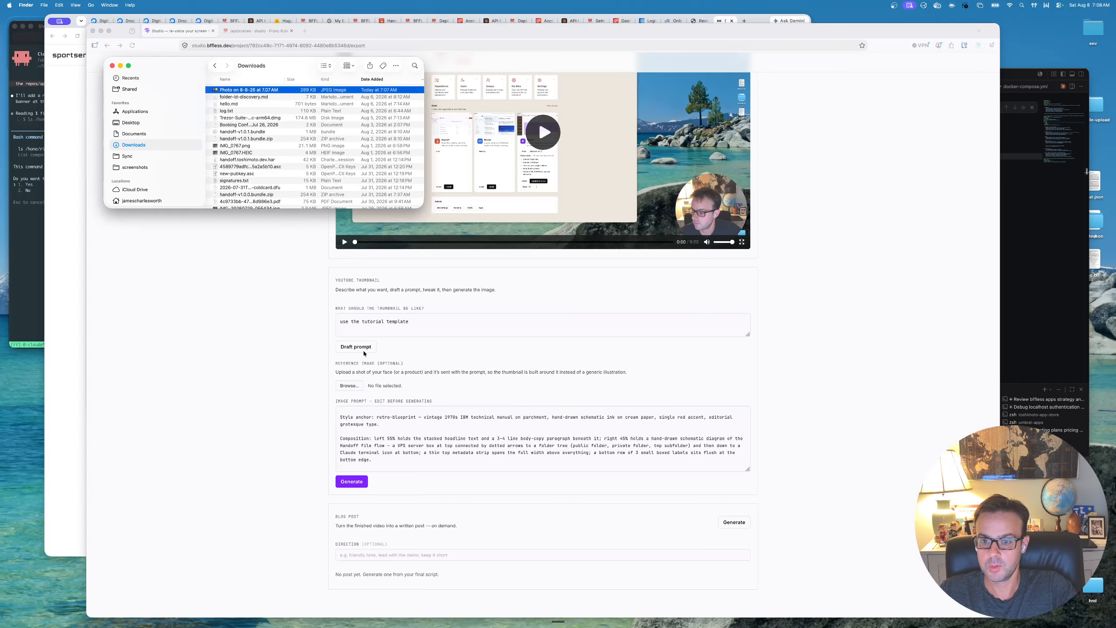
pyautogui.click(357, 387)
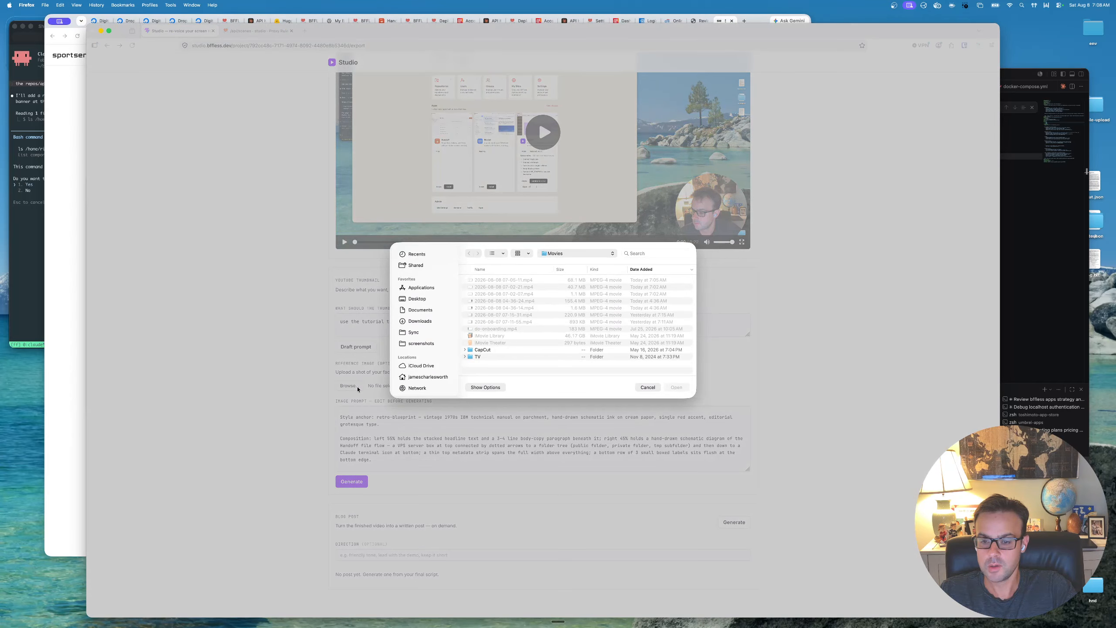
pyautogui.click(424, 321)
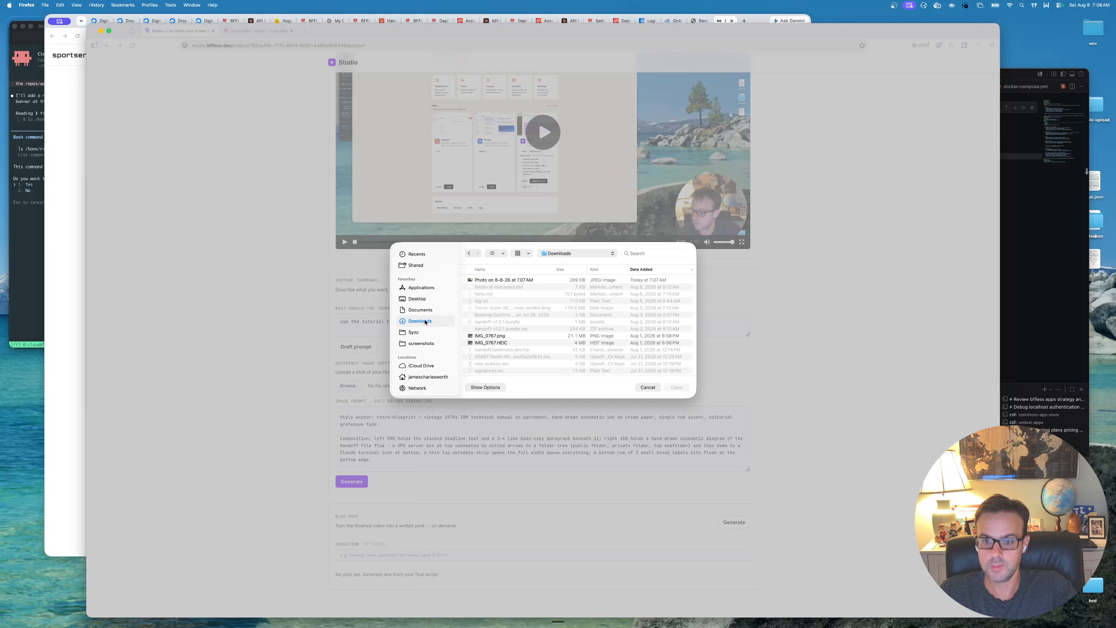
pyautogui.click(492, 281)
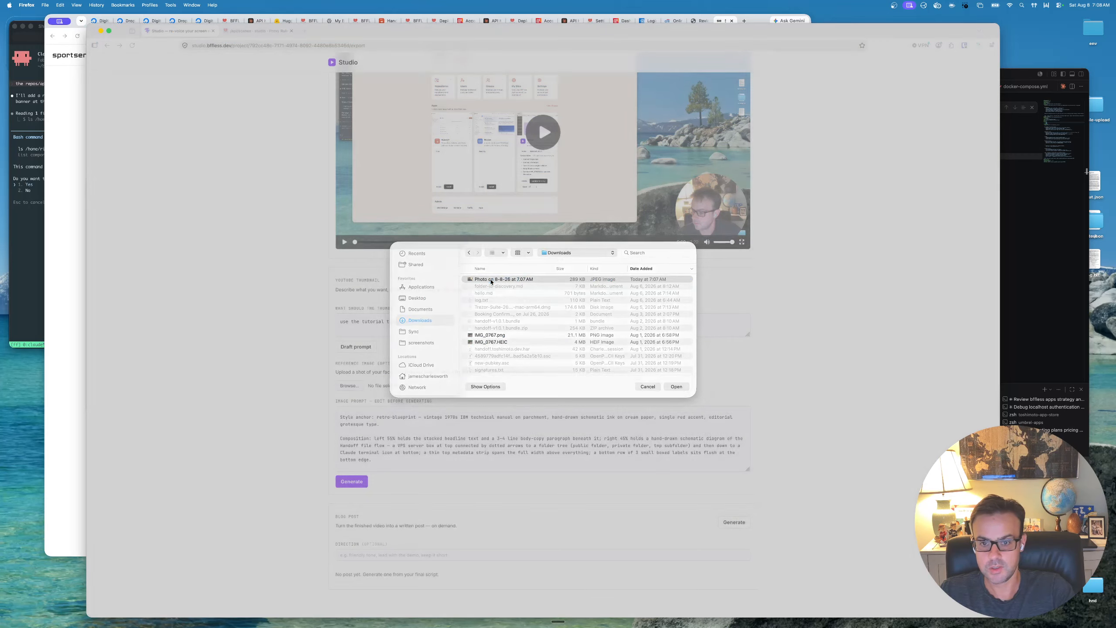
pyautogui.doubleClick(492, 282)
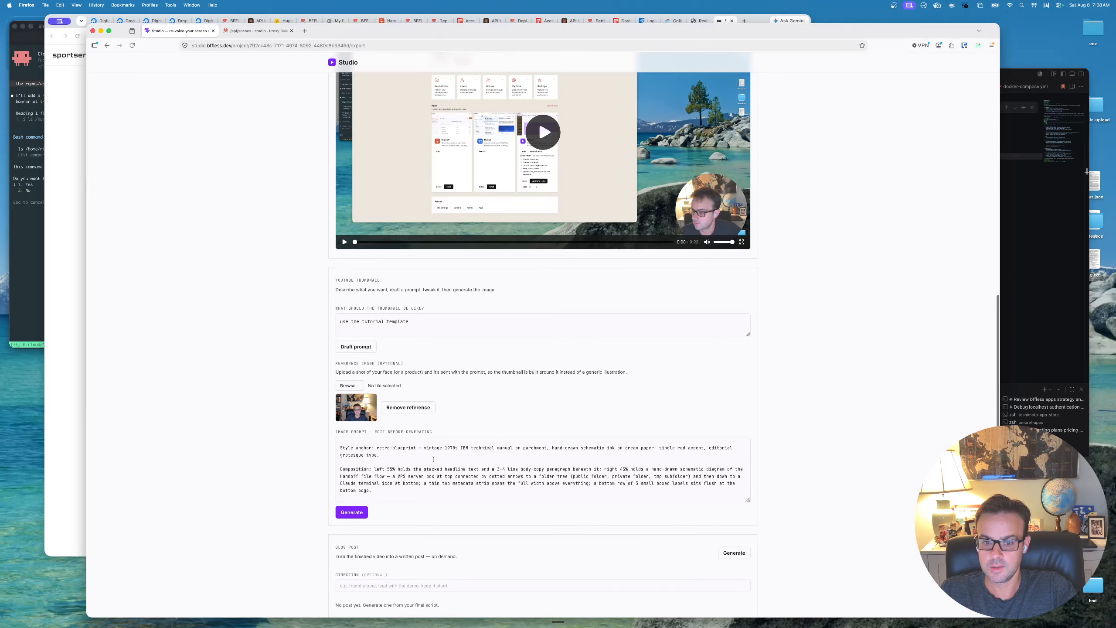
# - Extend the thumbnail description to "use the tutorial template, but in this case stitch in the person from the photo to the thumbnal"
pyautogui.moveTo(438, 327); pyautogui.dragTo(341, 324)
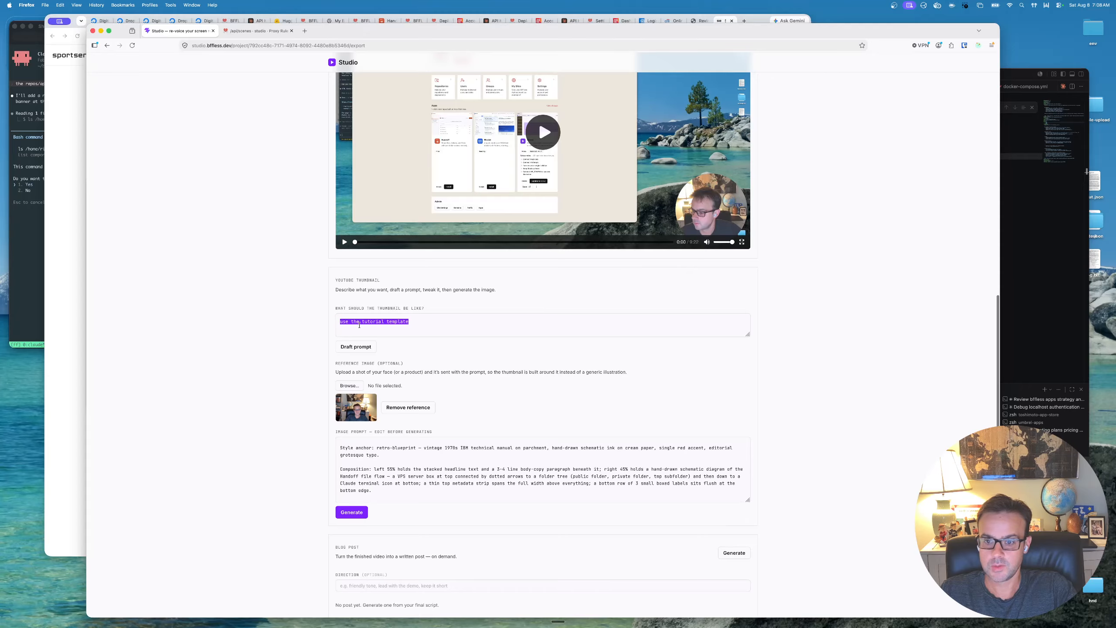
pyautogui.click(359, 325)
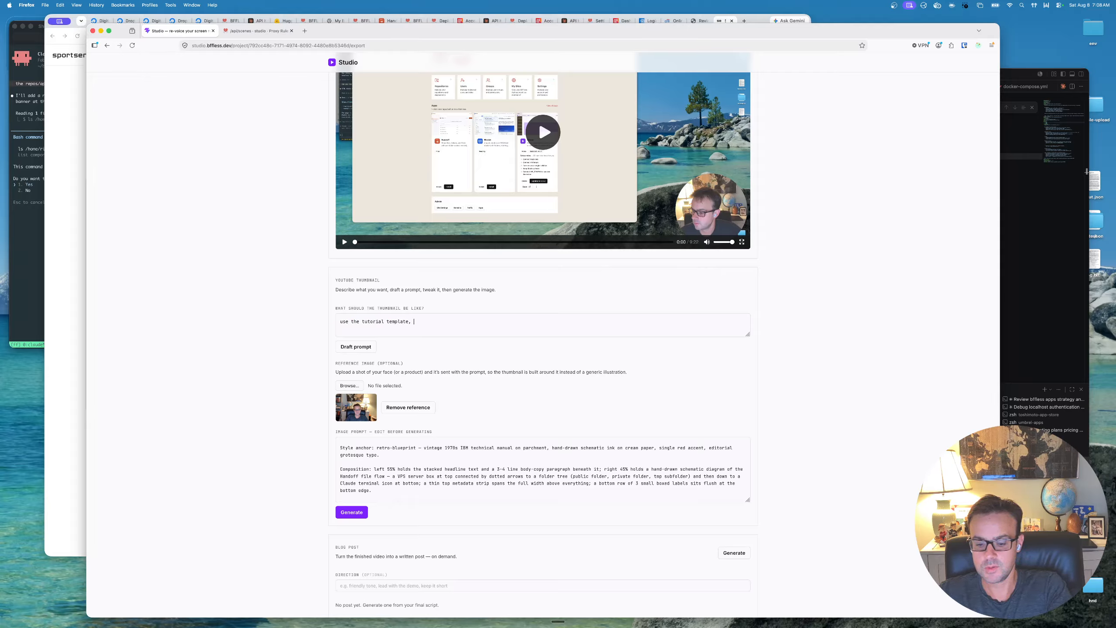
pyautogui.write(', but in this case')
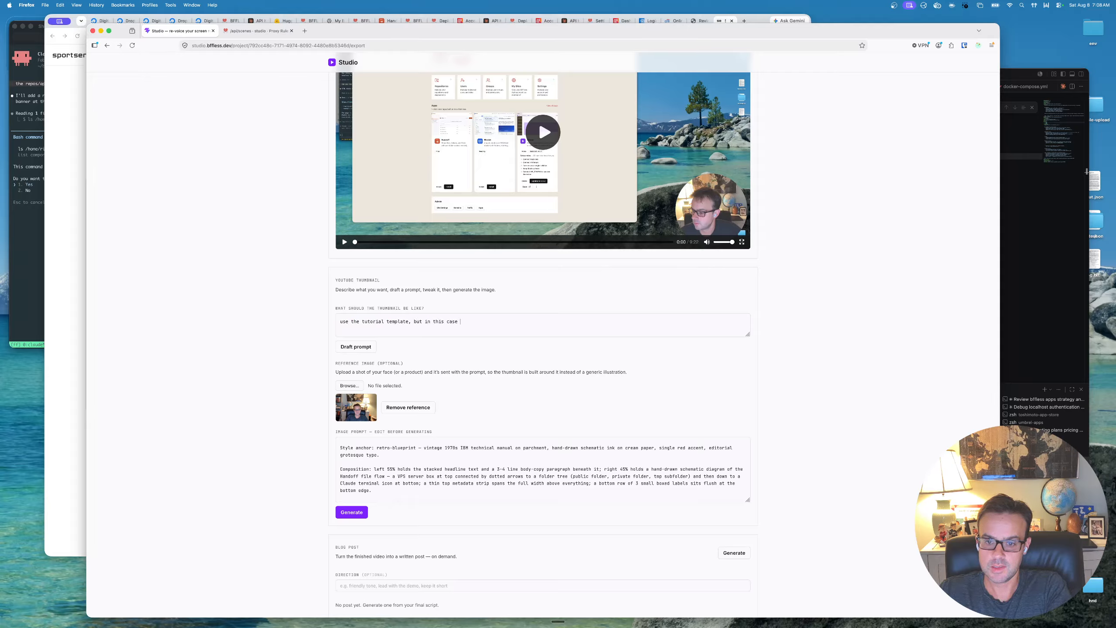
pyautogui.write(' stict')
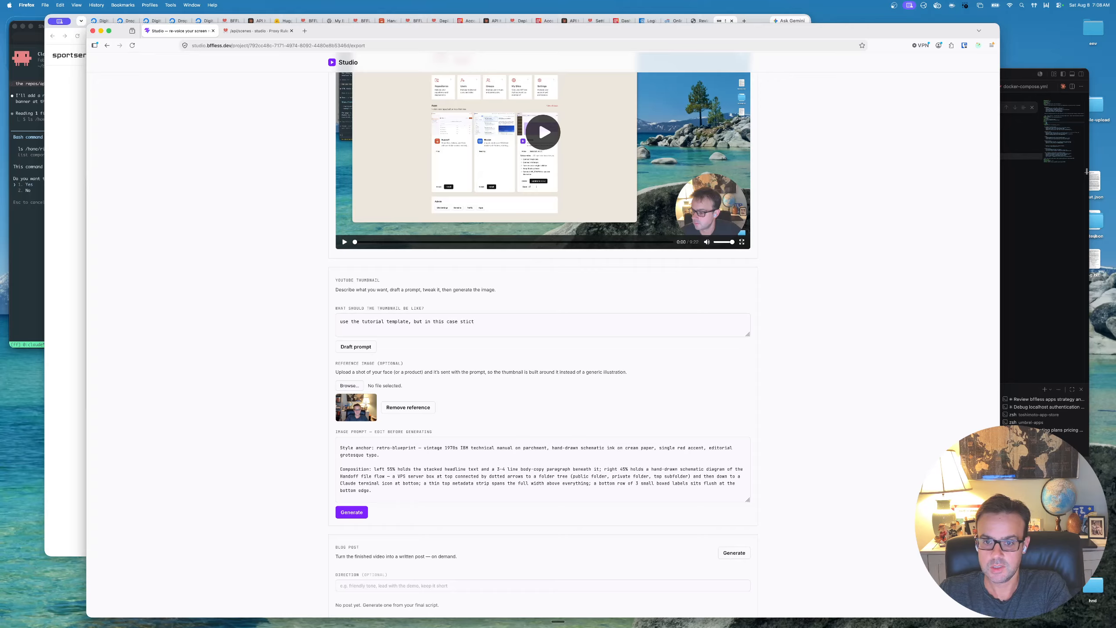
pyautogui.write('h in')
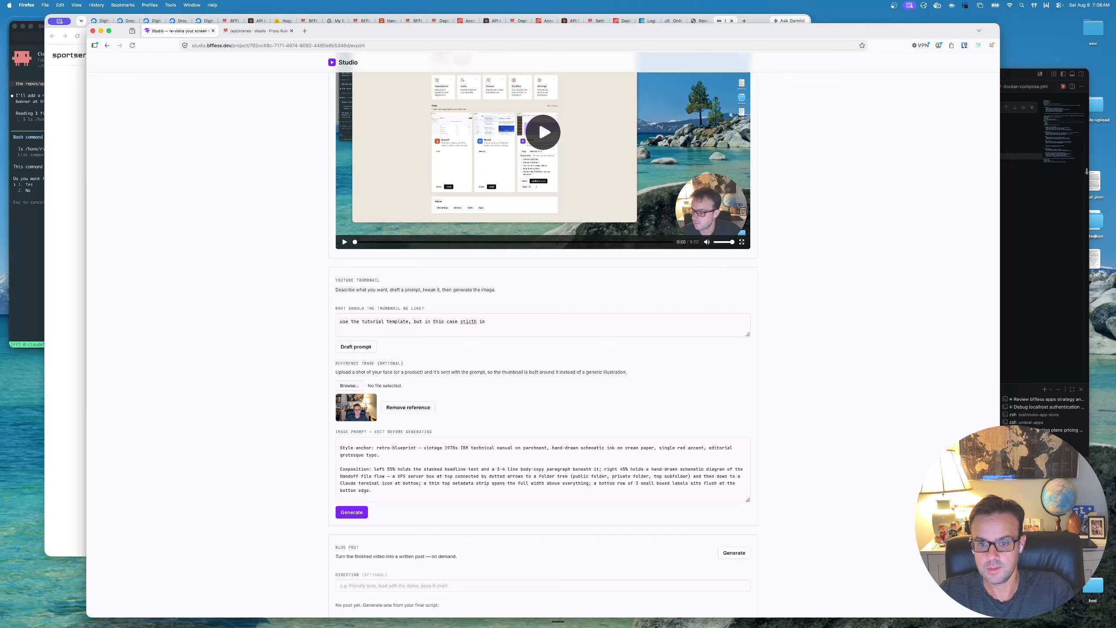
pyautogui.press('BackSpace')
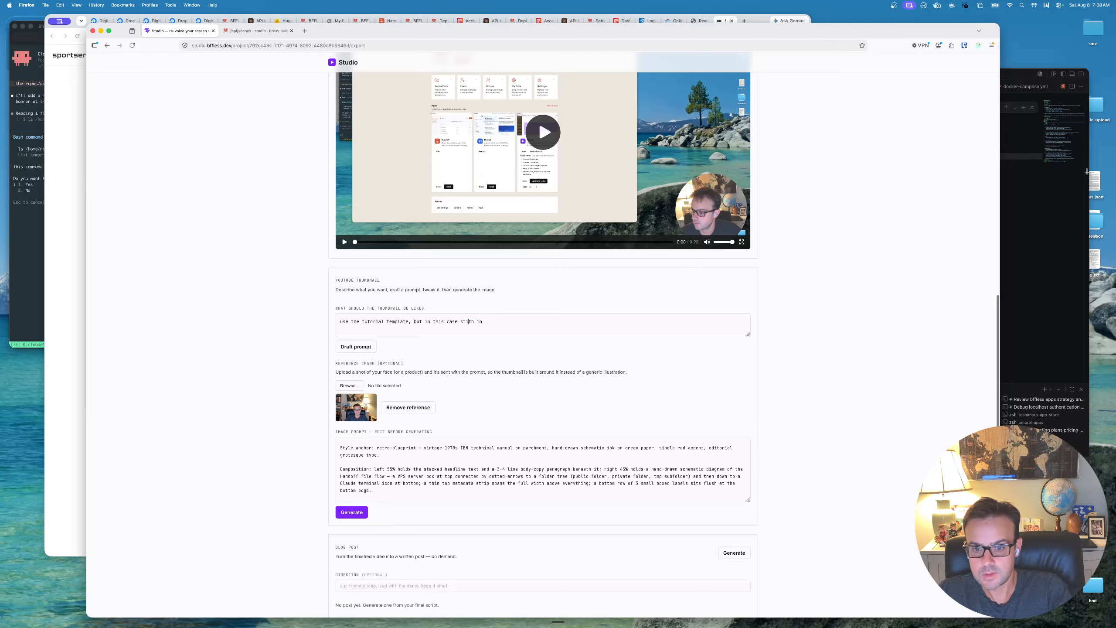
pyautogui.press('Right')
pyautogui.write('c')
pyautogui.press('super+Right')
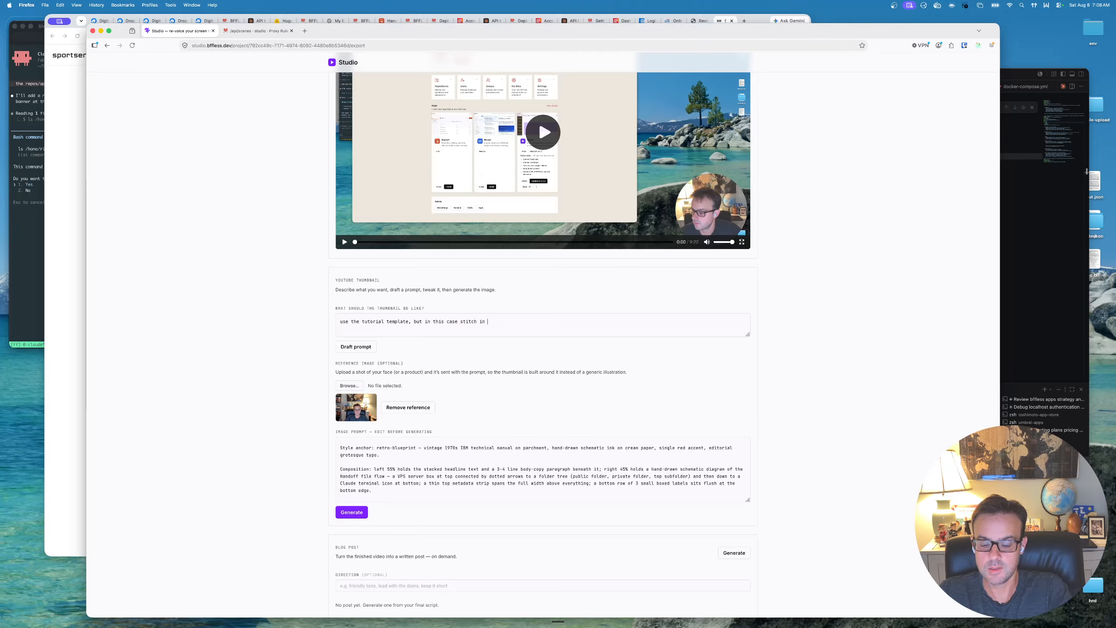
pyautogui.write('the p')
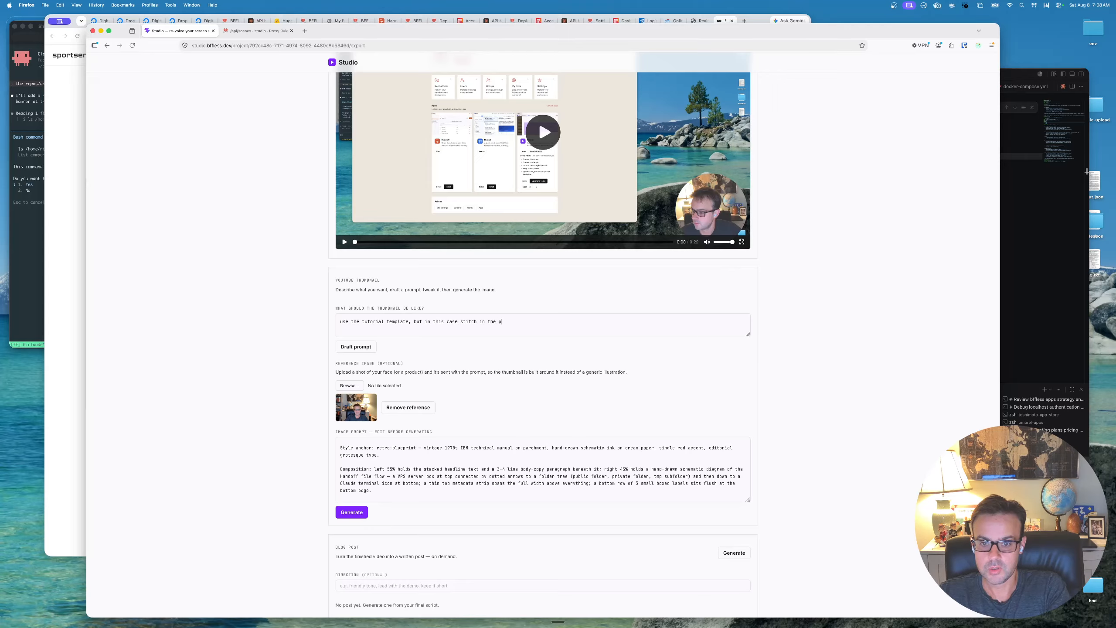
pyautogui.write('erson from the photo to the')
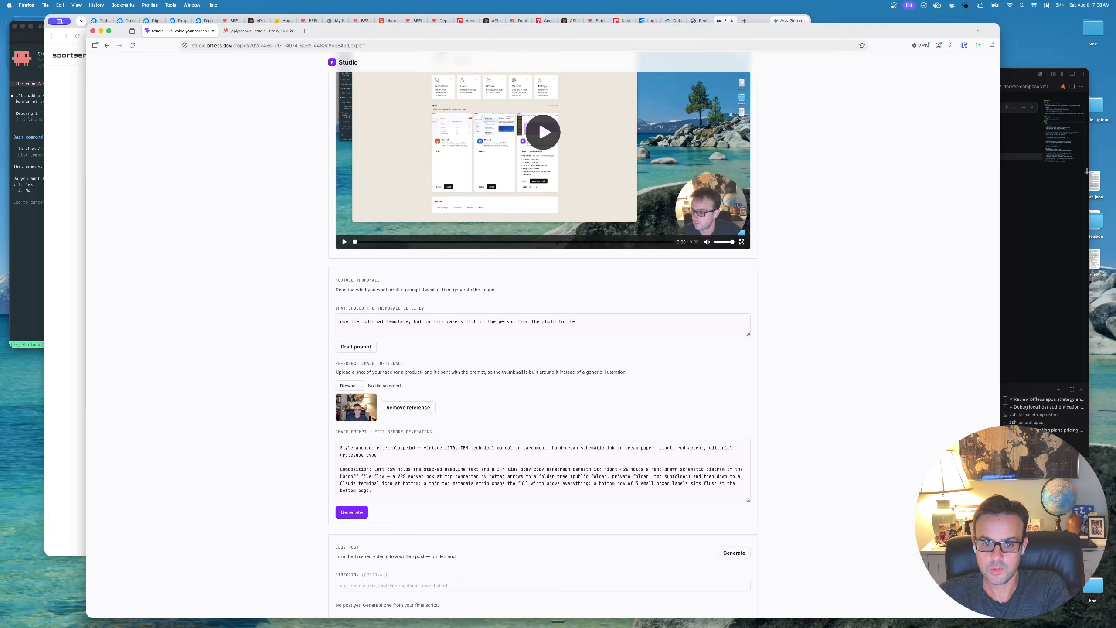
pyautogui.write(' image')
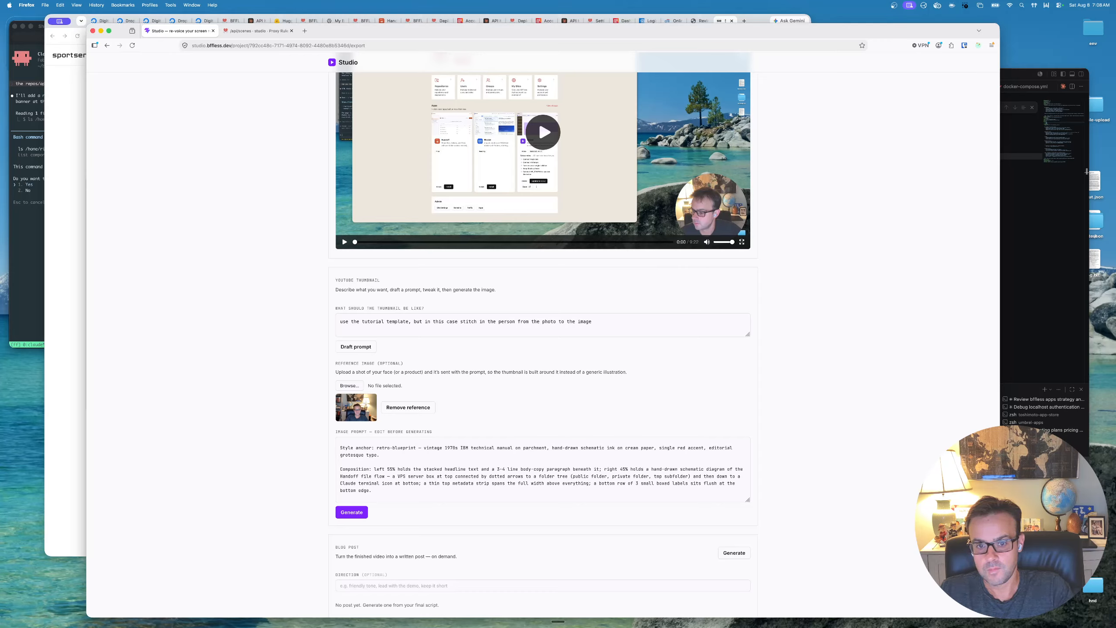
pyautogui.hotkey('alt', 'shift', 'Left')
pyautogui.write('thumbnal')
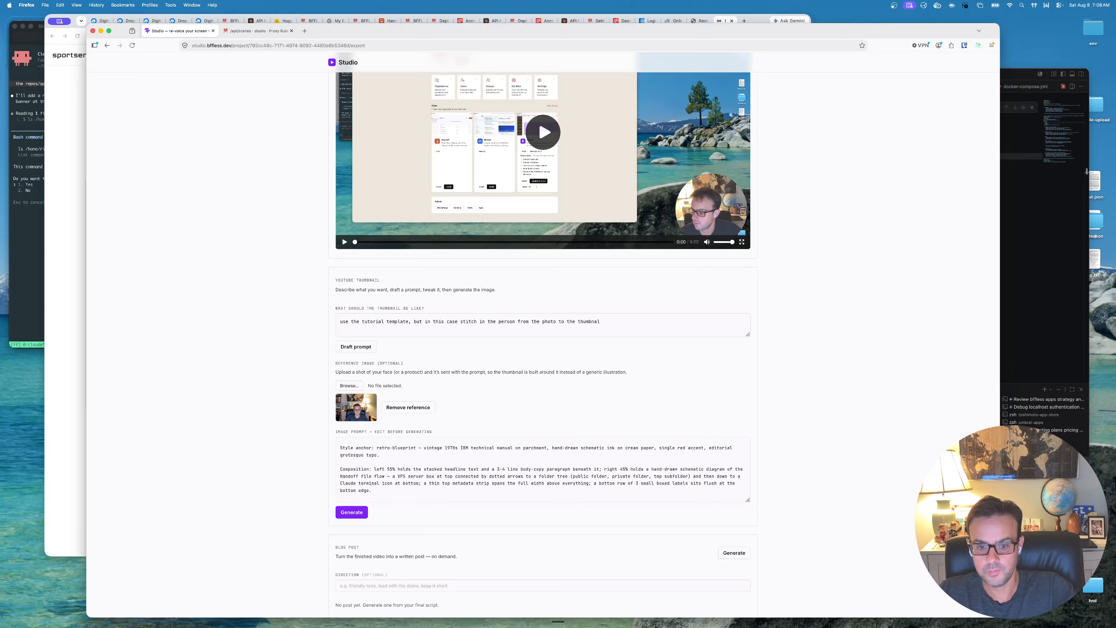
# - Check the typography section of the existing image prompt, and redraft the prompt from the extended thumbnail description
pyautogui.scroll(-5, 544, 460)
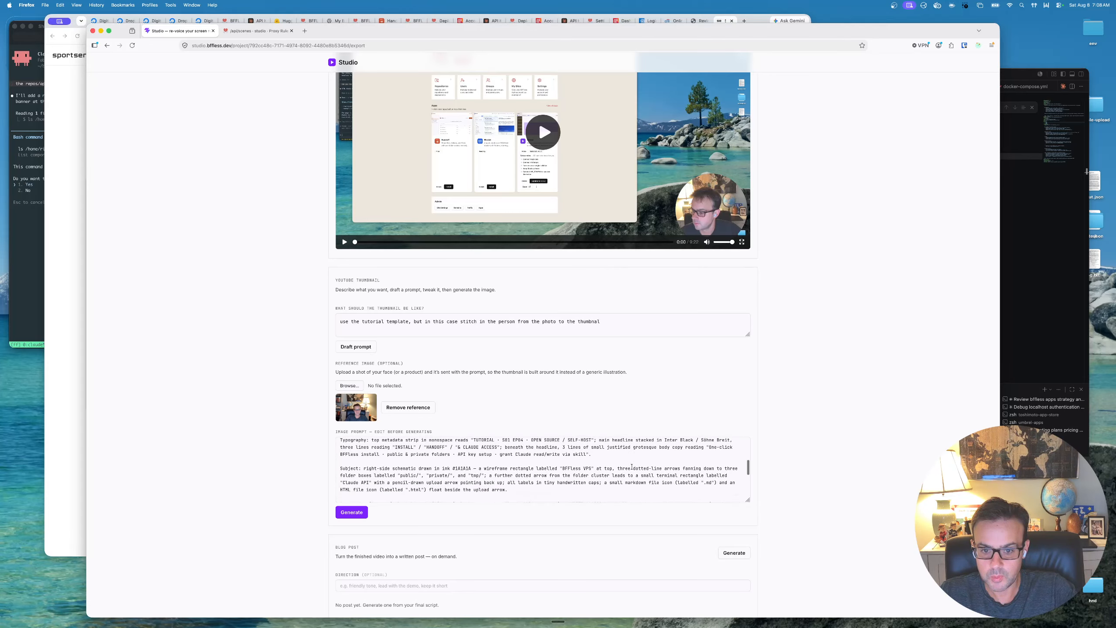
pyautogui.scroll(1, 544, 459)
pyautogui.moveTo(523, 449); pyautogui.dragTo(518, 449)
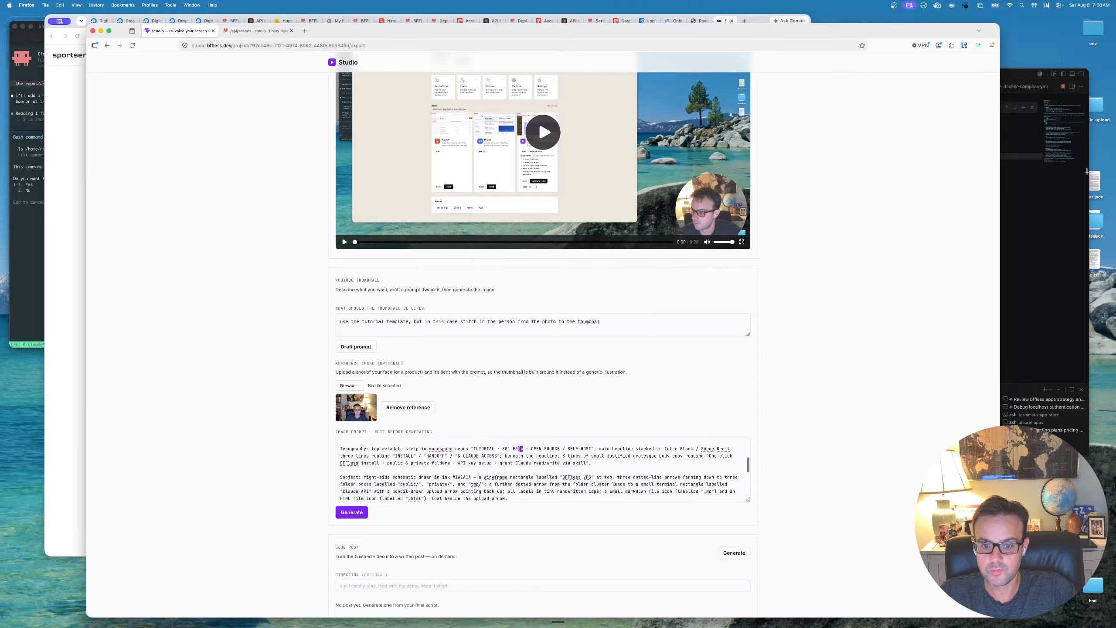
pyautogui.press('super+t')
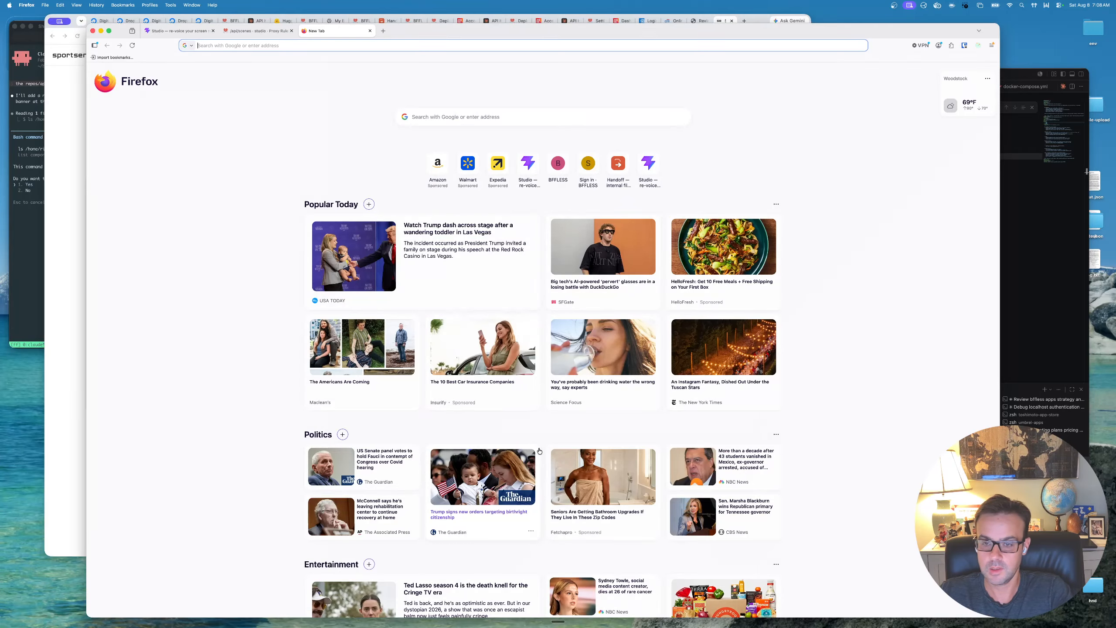
pyautogui.press('super+w')
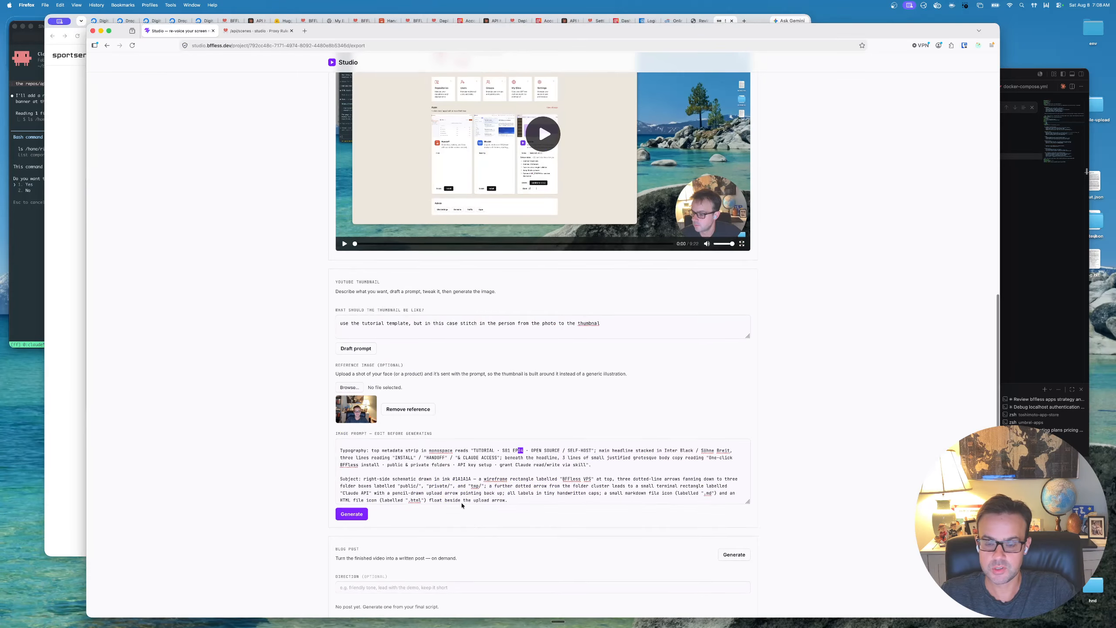
pyautogui.click(358, 356)
pyautogui.scroll(1, 358, 356)
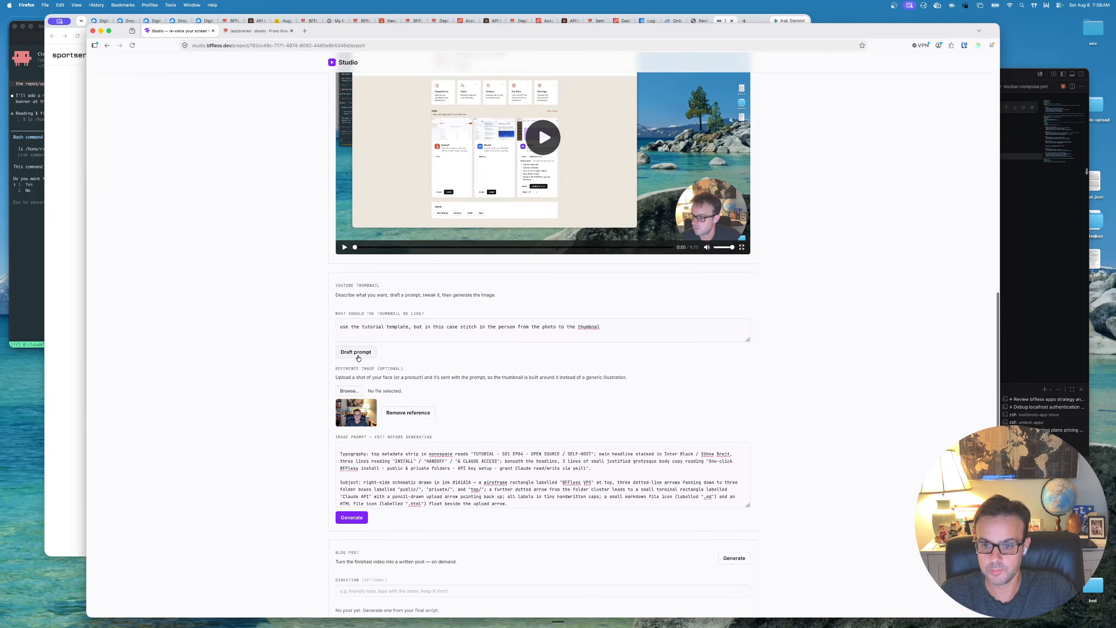
pyautogui.click(361, 353)
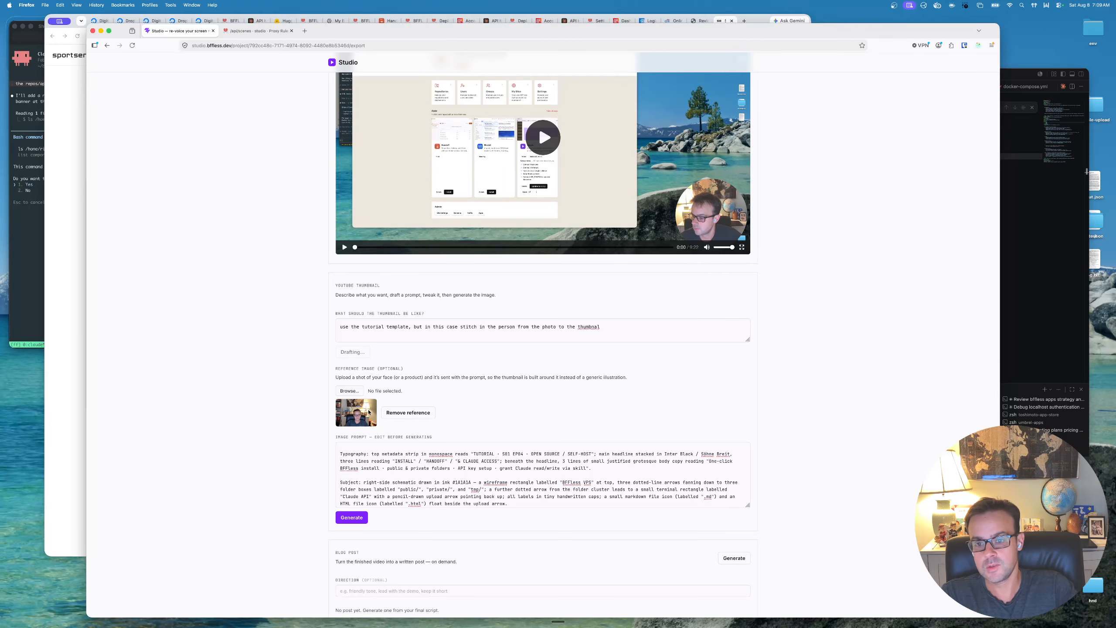
pyautogui.scroll(1, 461, 350)
pyautogui.scroll(-1, 472, 425)
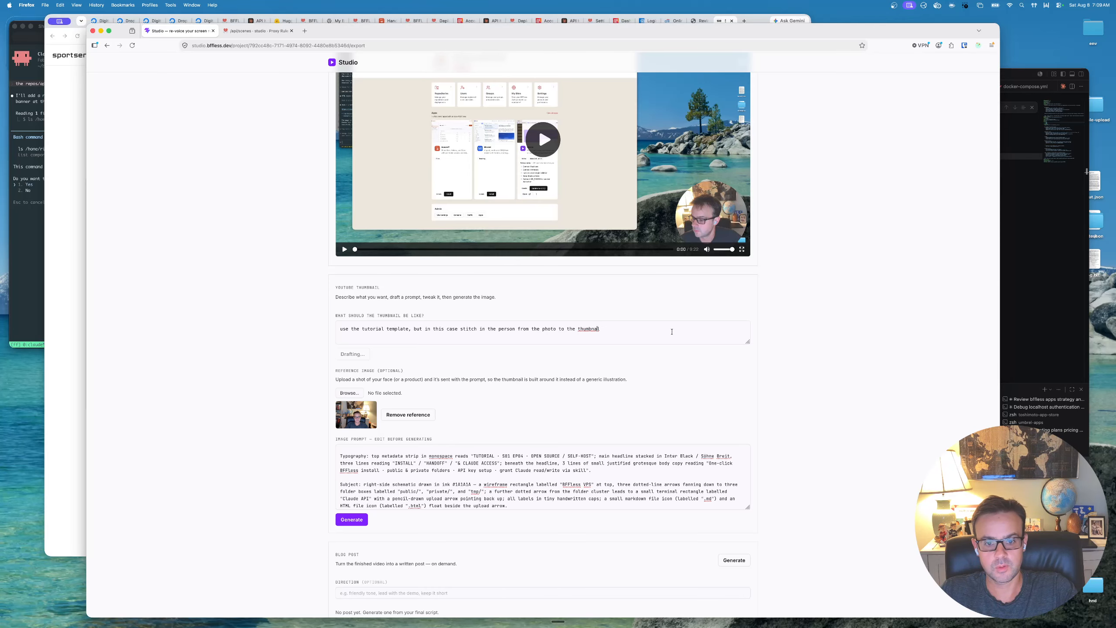
pyautogui.scroll(-1, 680, 402)
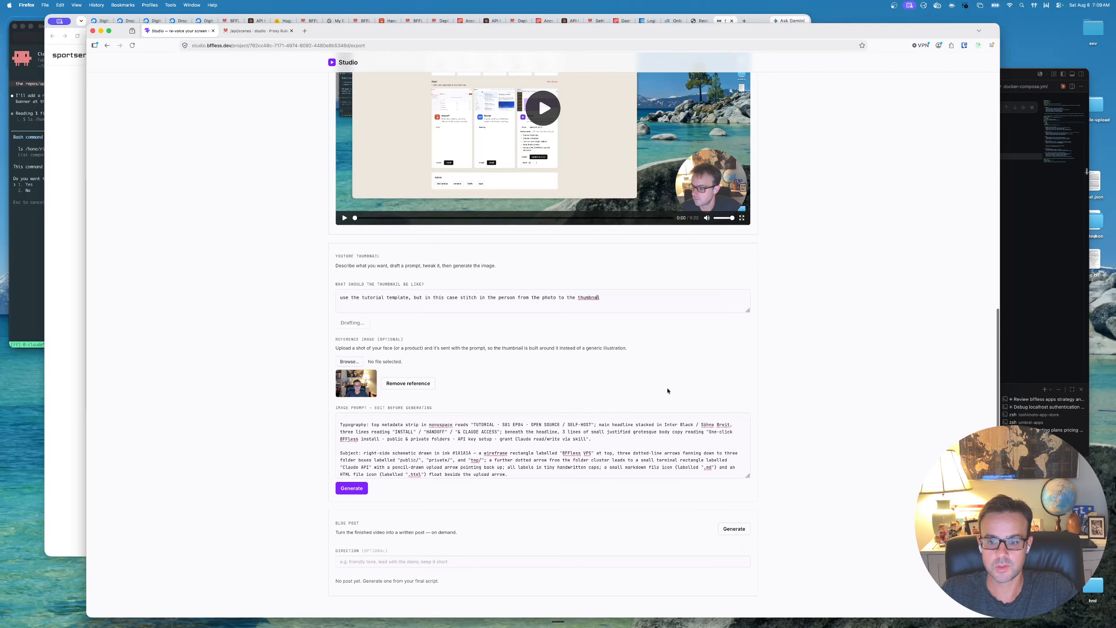
pyautogui.scroll(2, 667, 390)
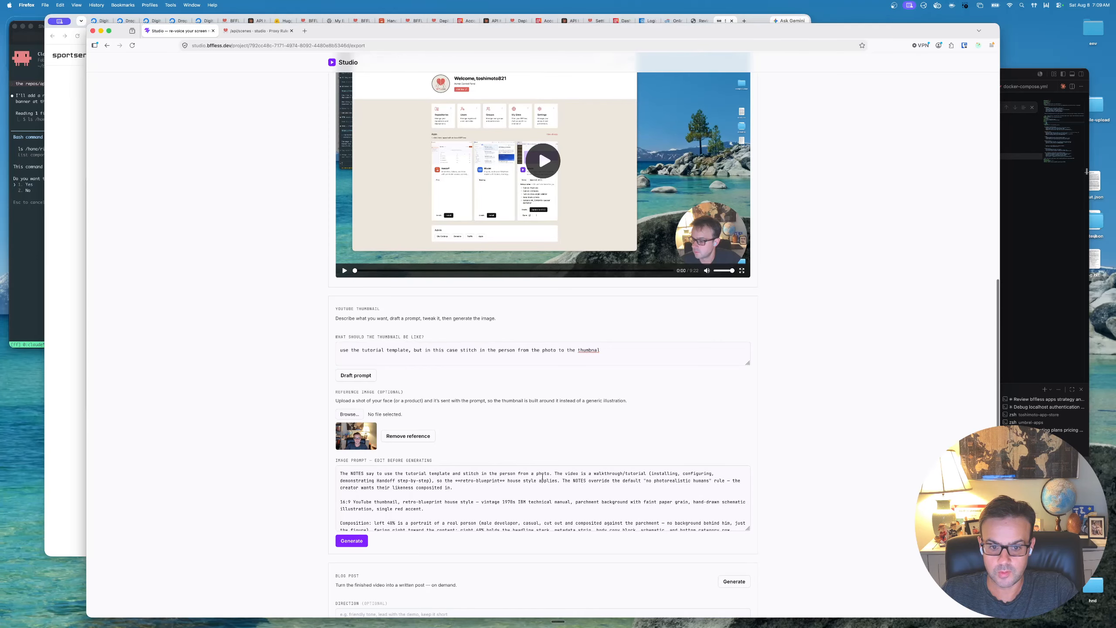
# - Read through the redrafted image prompt and generate the YouTube thumbnail from it with the reference photo
pyautogui.scroll(-3, 491, 486)
pyautogui.scroll(-1, 315, 496)
pyautogui.scroll(-3, 315, 496)
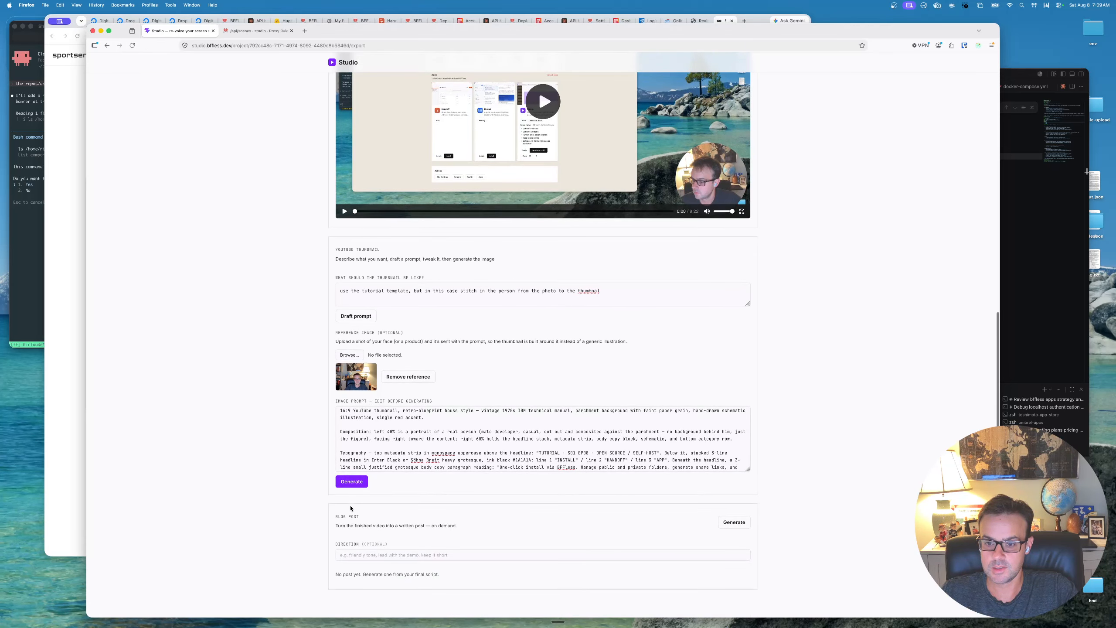
pyautogui.click(352, 481)
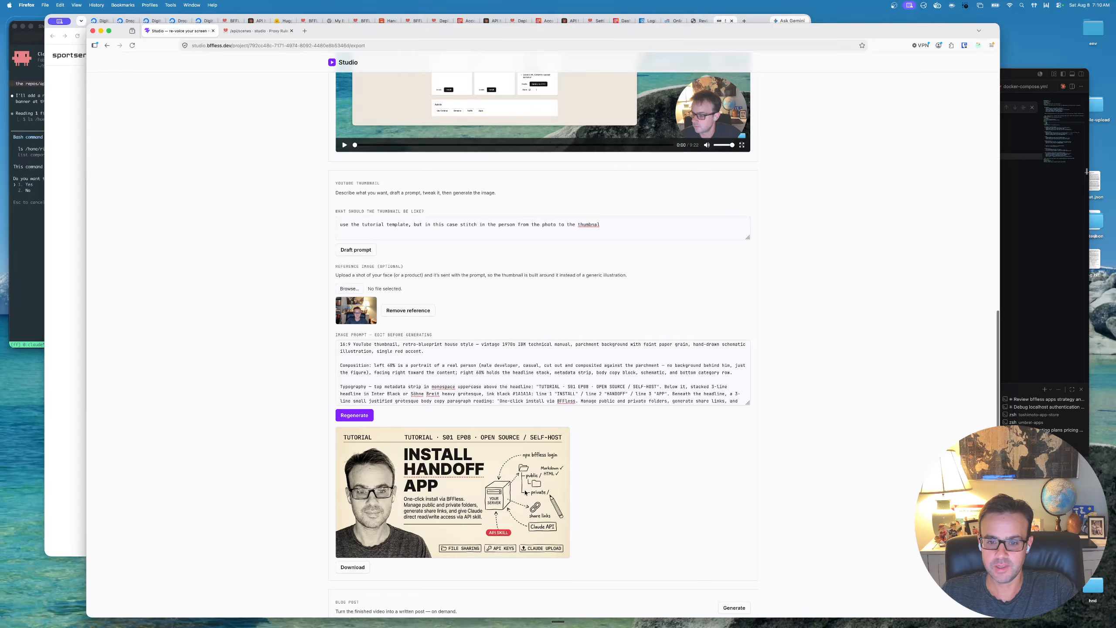
pyautogui.scroll(-2, 524, 519)
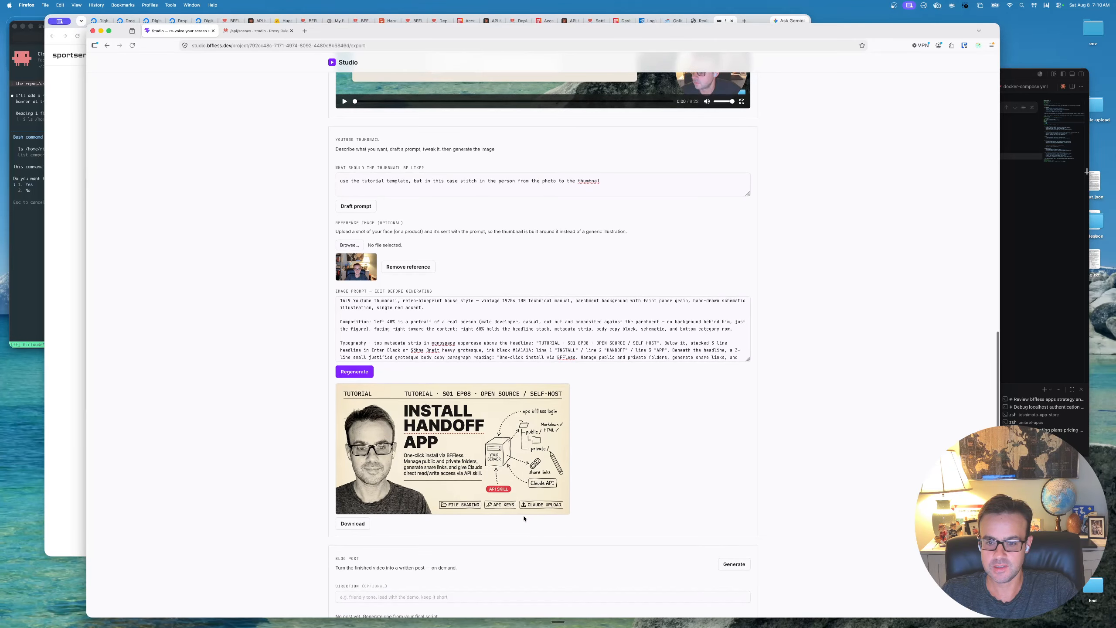
pyautogui.scroll(-2, 520, 499)
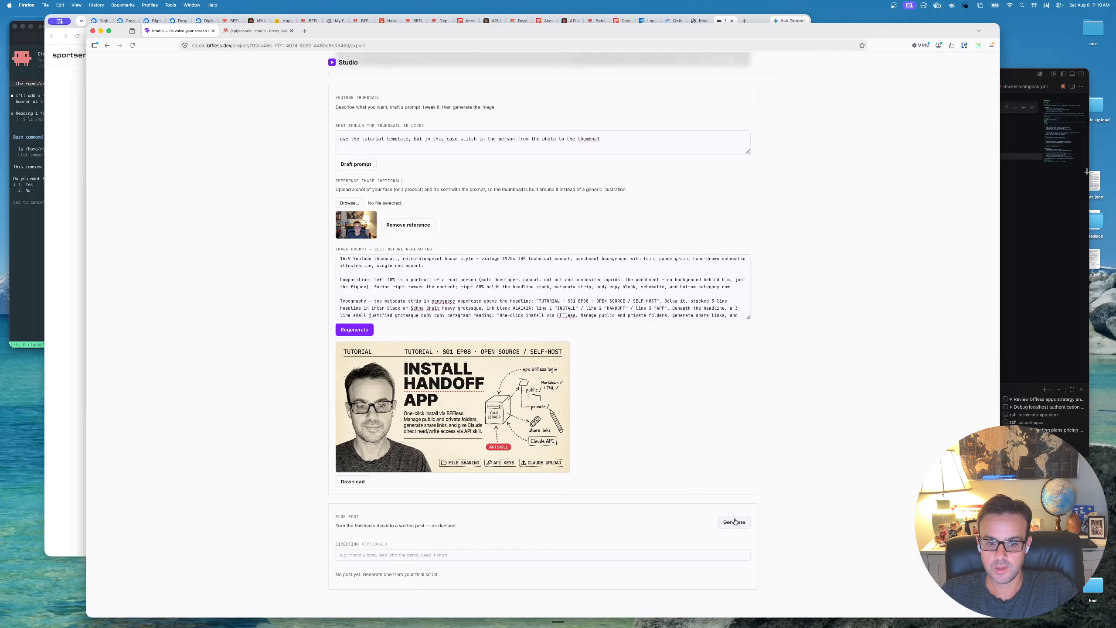
# - Generate a blog post from the finished video with no direction given, and bring up the written post
pyautogui.click(735, 521)
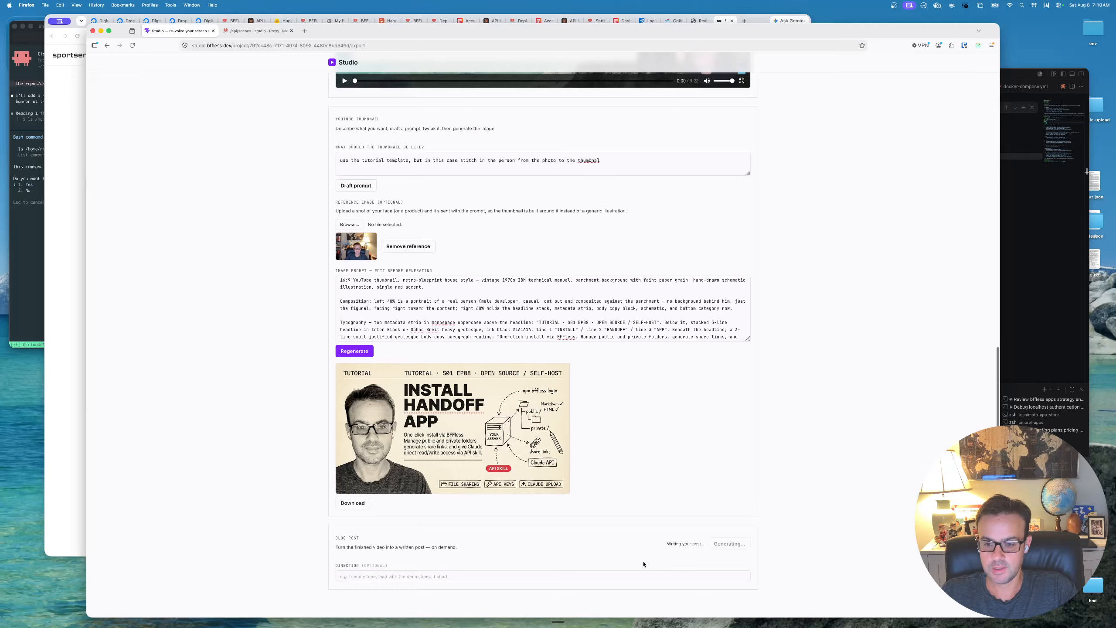
pyautogui.scroll(-1, 646, 496)
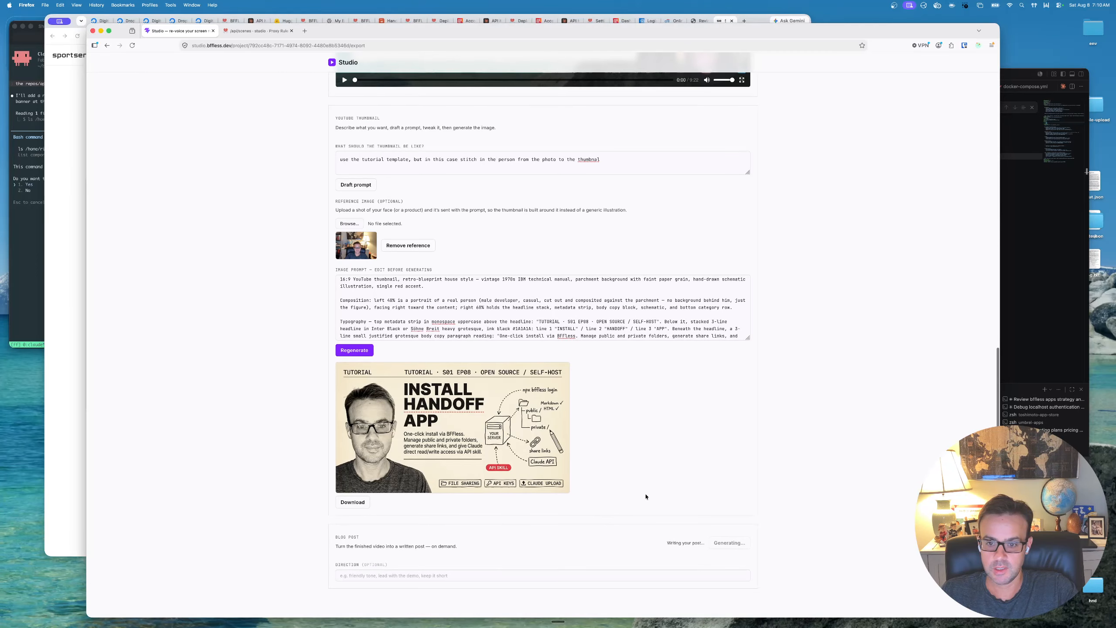
pyautogui.scroll(1, 646, 496)
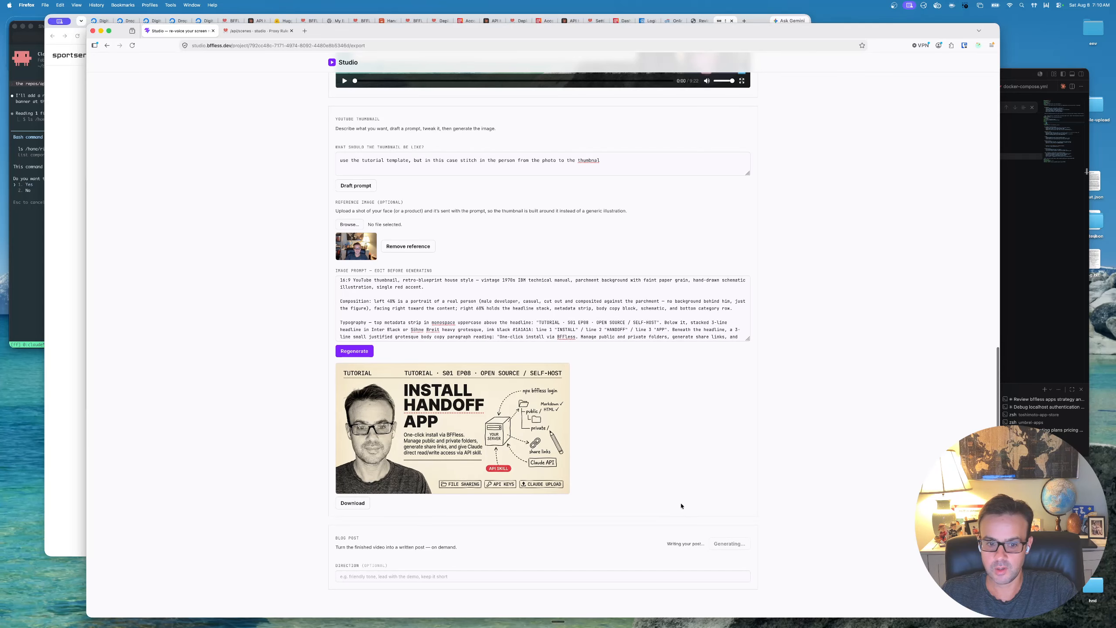
pyautogui.scroll(-1, 785, 517)
pyautogui.scroll(1, 785, 517)
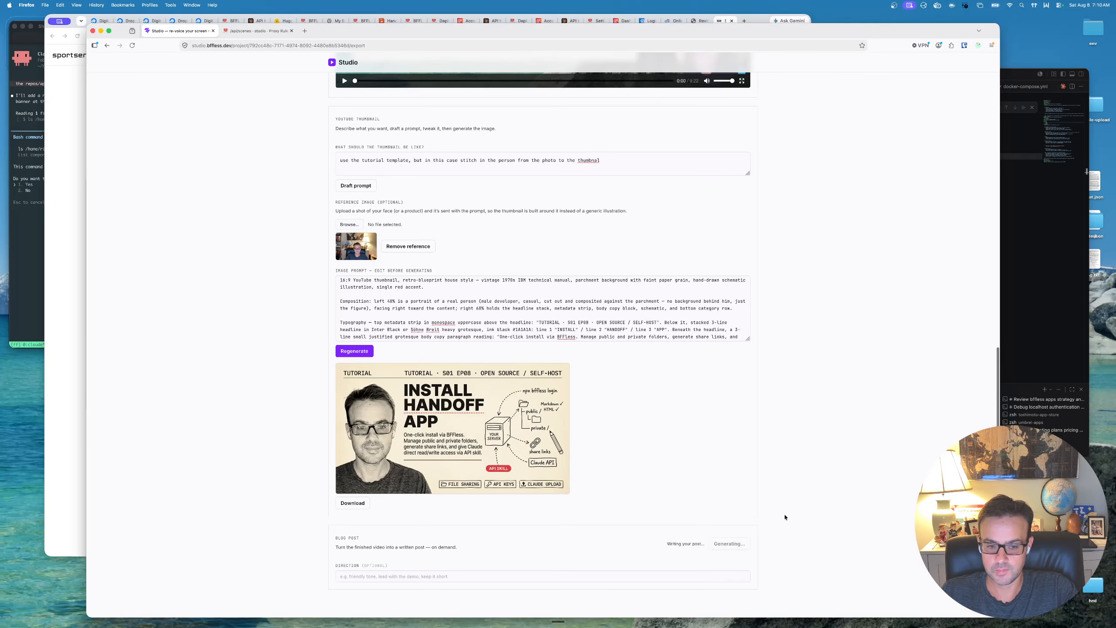
pyautogui.scroll(1, 801, 360)
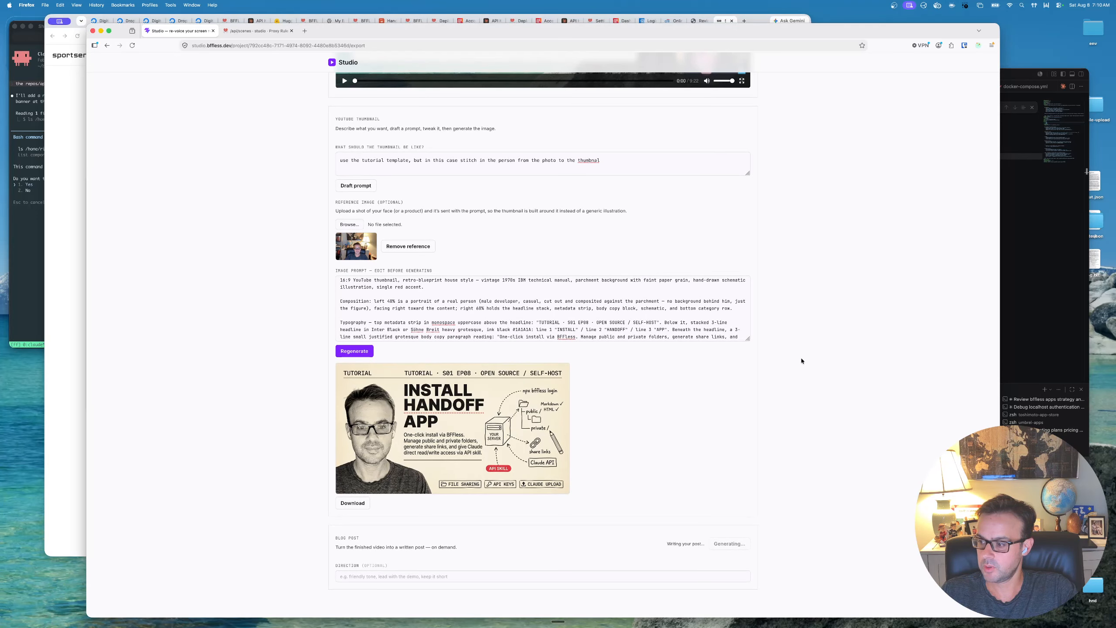
pyautogui.scroll(-1, 801, 361)
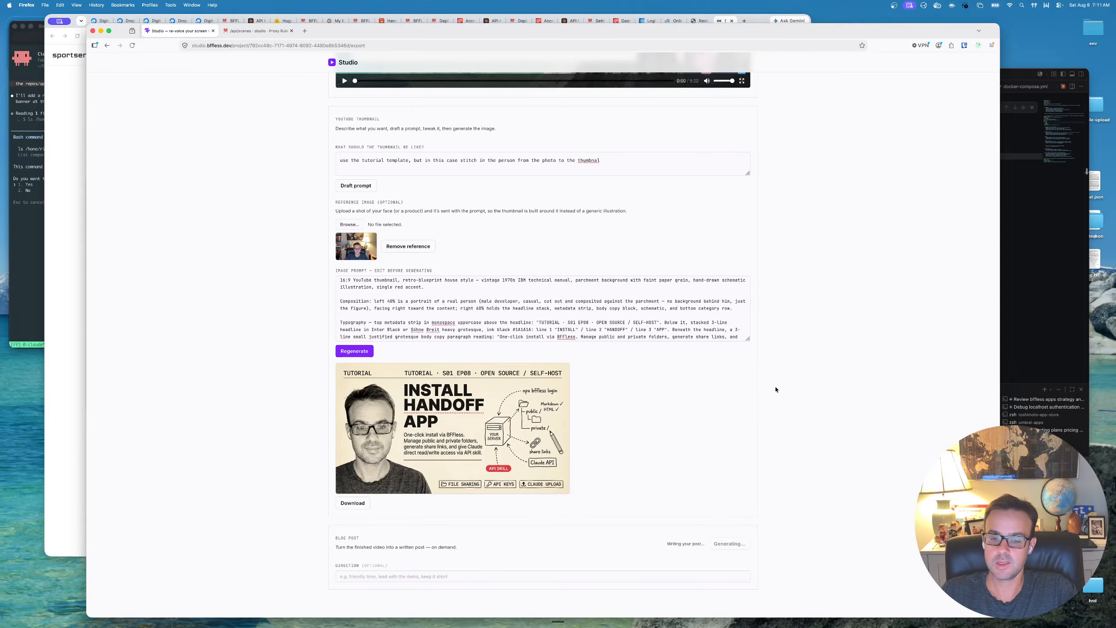
pyautogui.scroll(-7, 764, 404)
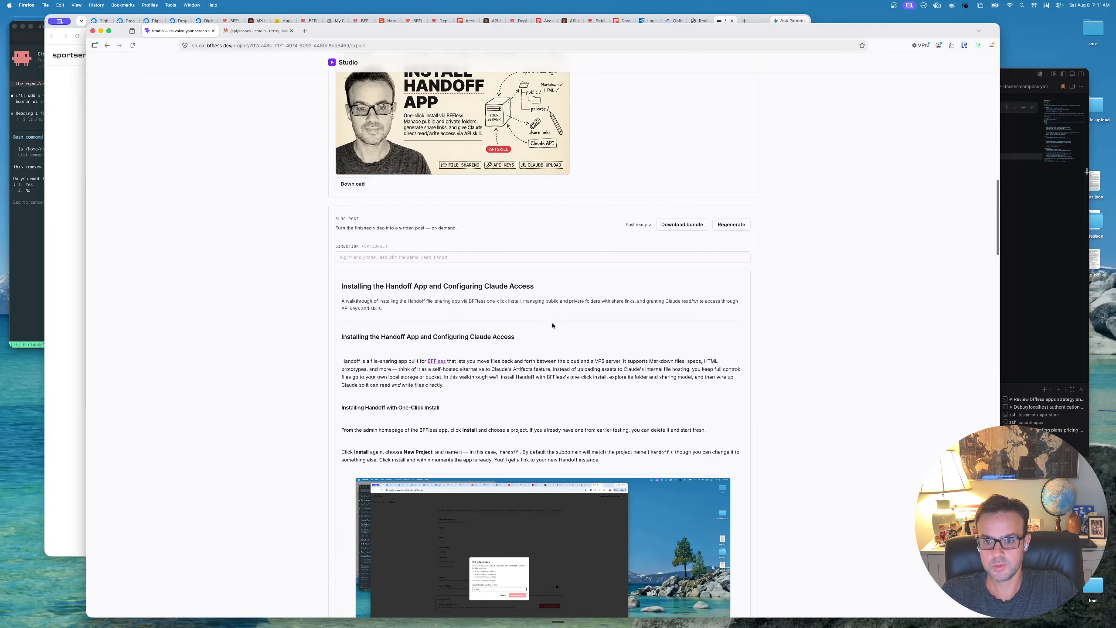
# - Read the post's install section and preview alternative frames for its first screenshot, including those at 0:34, 0:32 and 0:42
pyautogui.scroll(-4, 553, 325)
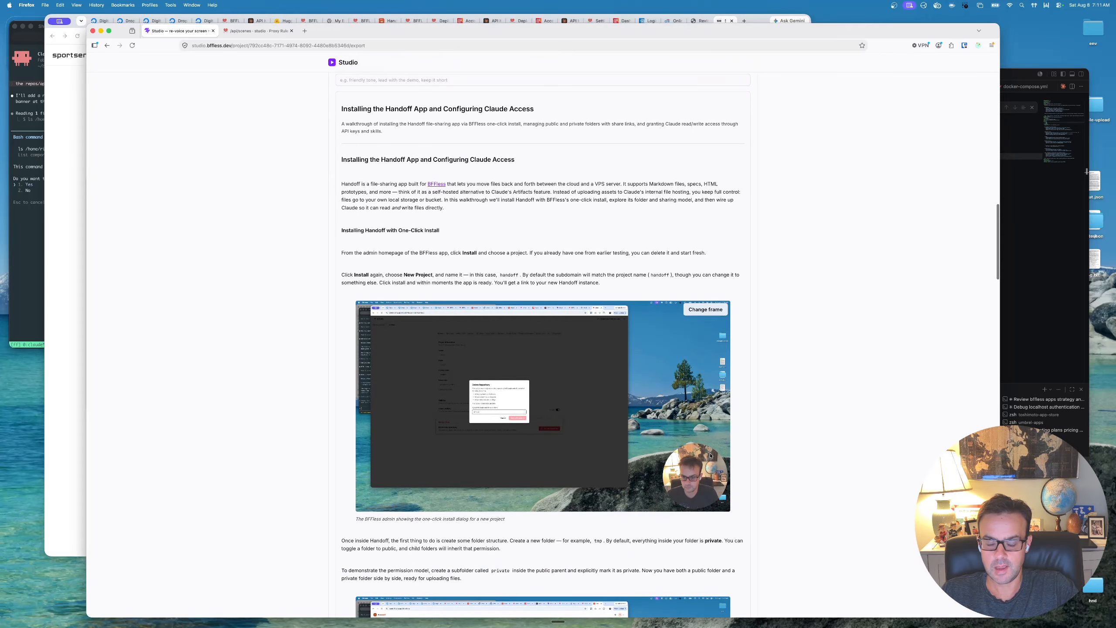
pyautogui.scroll(-1, 681, 434)
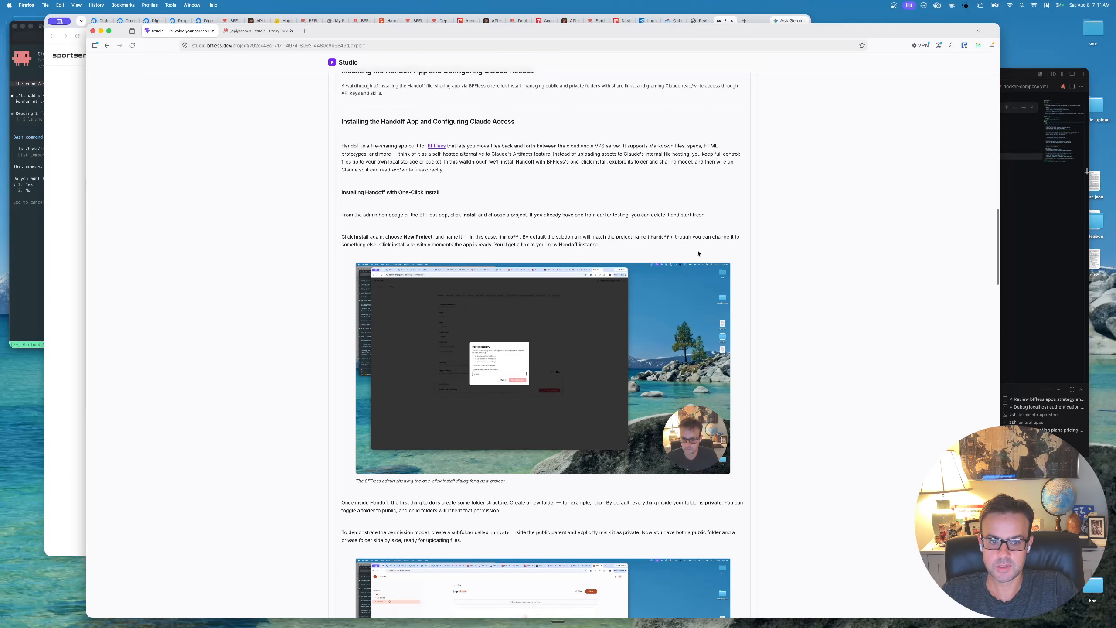
pyautogui.click(699, 274)
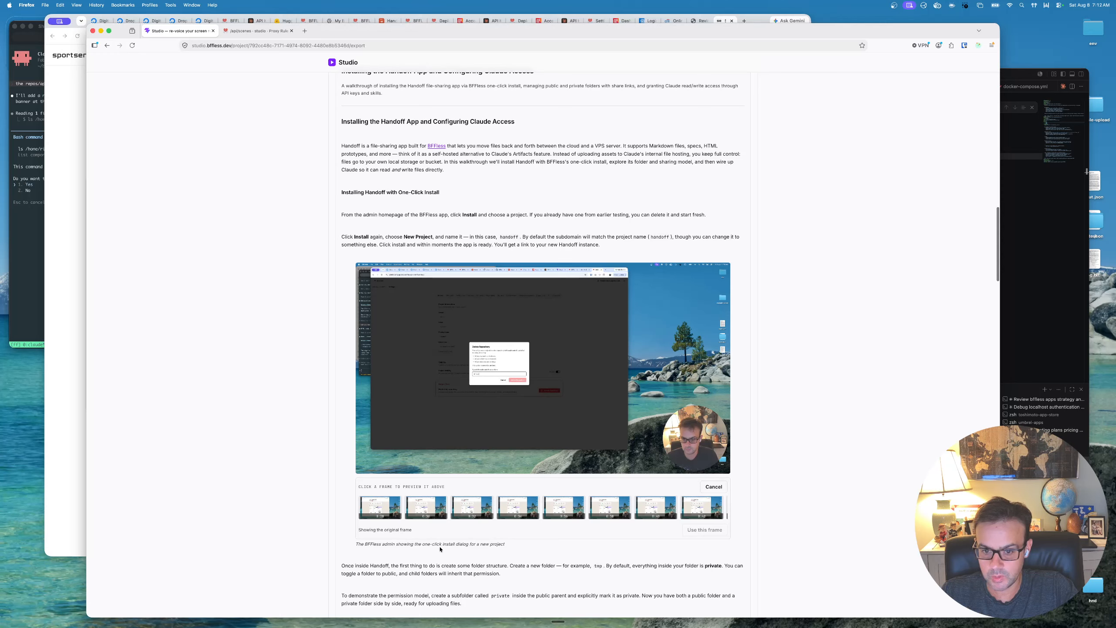
pyautogui.click(517, 507)
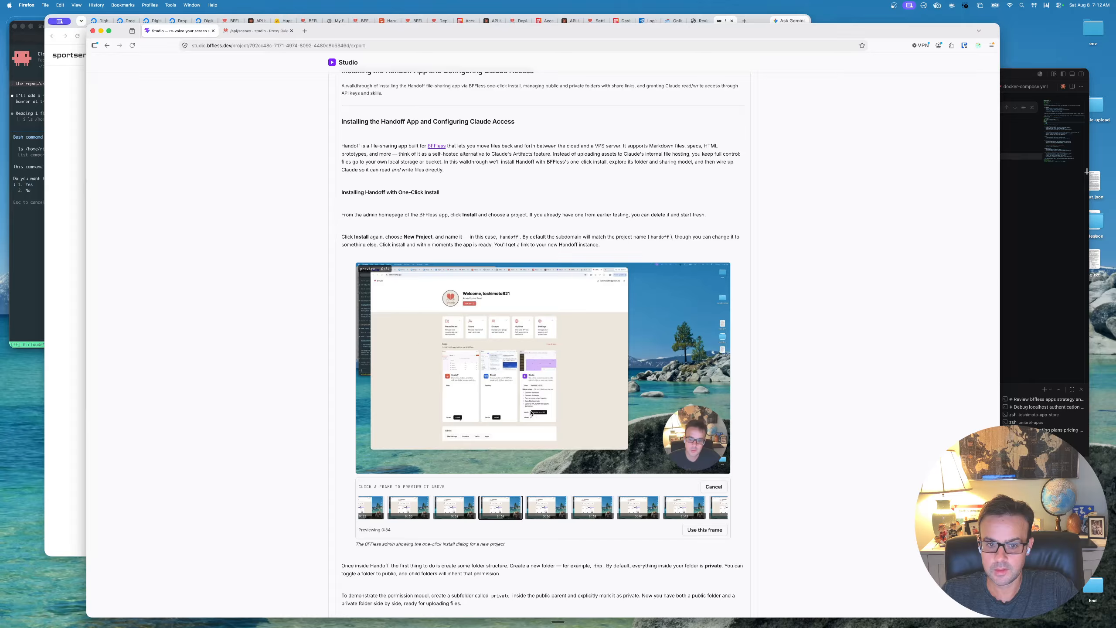
pyautogui.click(454, 507)
pyautogui.click(591, 506)
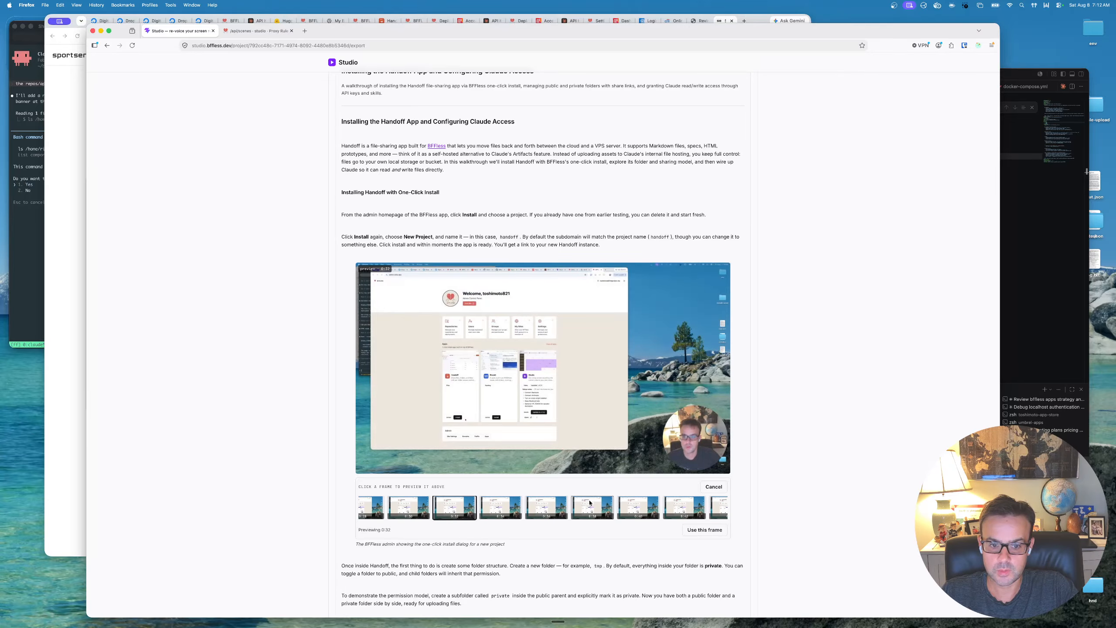
pyautogui.click(683, 506)
pyautogui.hscroll(5, 684, 506)
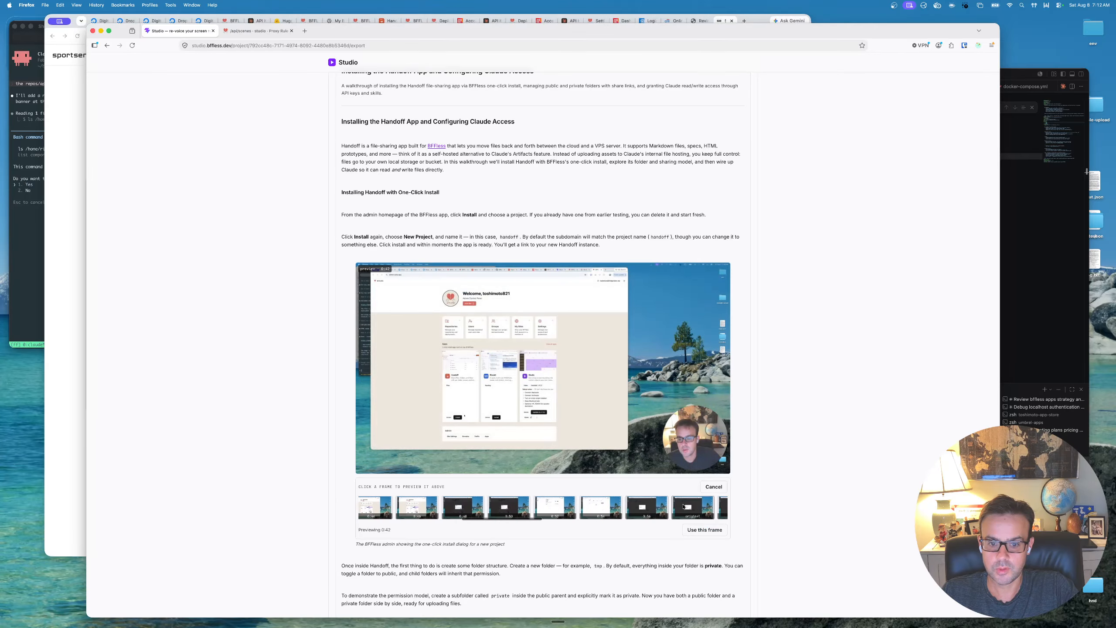
# - Look through frames further along the recording for the install screenshot, and go back to previewing the 0:32 frame
pyautogui.click(609, 507)
pyautogui.hscroll(10, 659, 504)
pyautogui.hscroll(3, 656, 504)
pyautogui.click(656, 504)
pyautogui.hscroll(-10, 656, 505)
pyautogui.hscroll(-4, 616, 506)
pyautogui.click(508, 507)
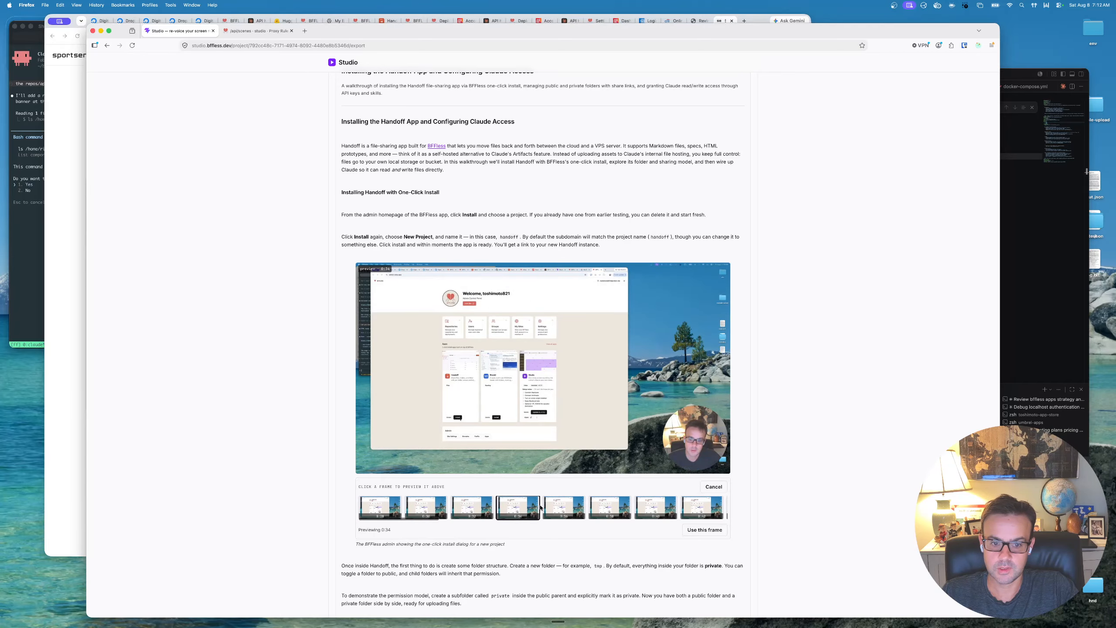
pyautogui.click(564, 507)
pyautogui.click(609, 507)
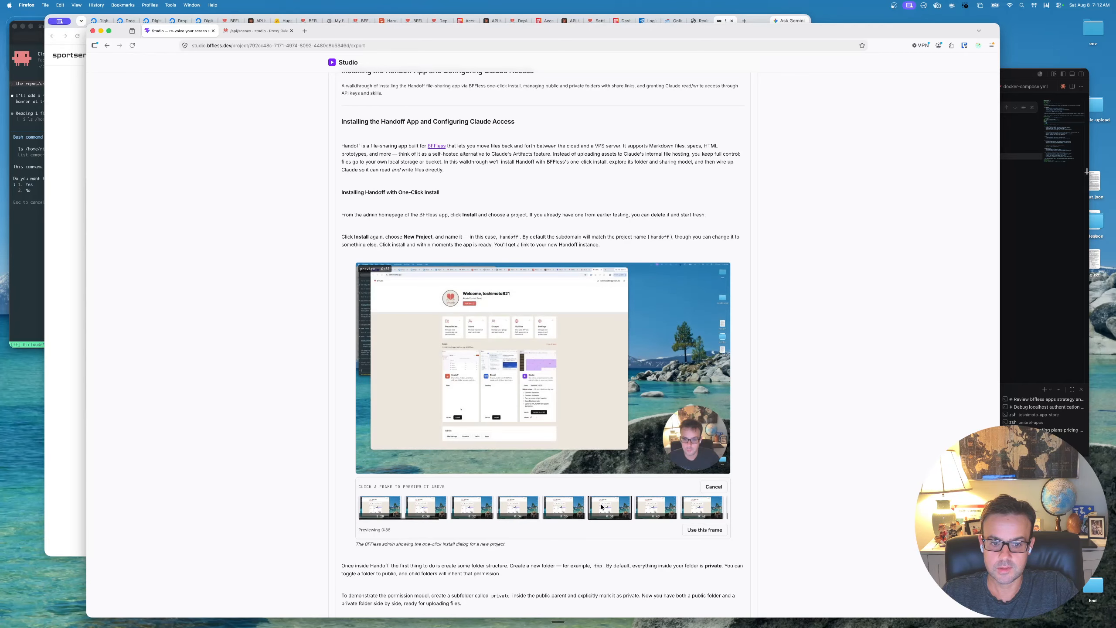
pyautogui.click(466, 499)
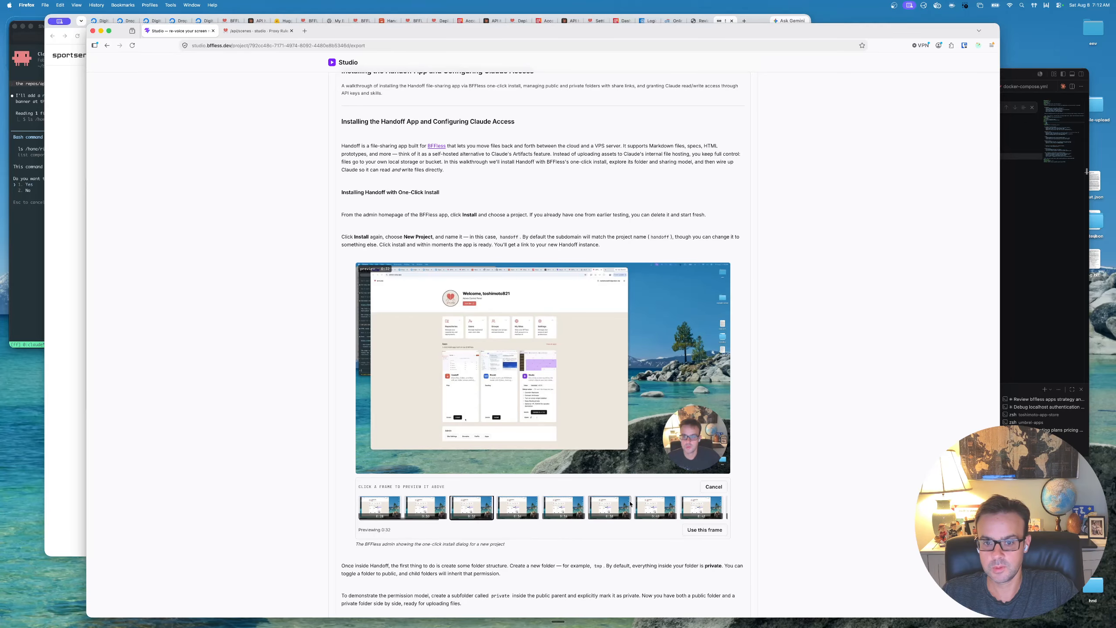
# - Review the blog post's folder structure section and the captioned screenshot of the public and private folders
pyautogui.scroll(-5, 630, 503)
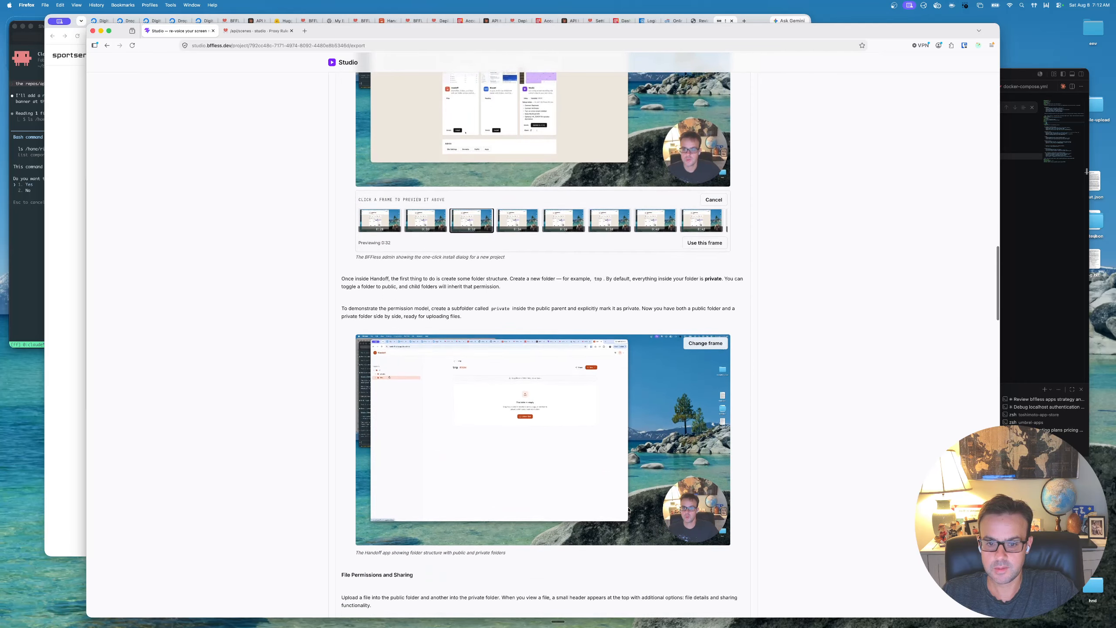
pyautogui.scroll(-1, 629, 510)
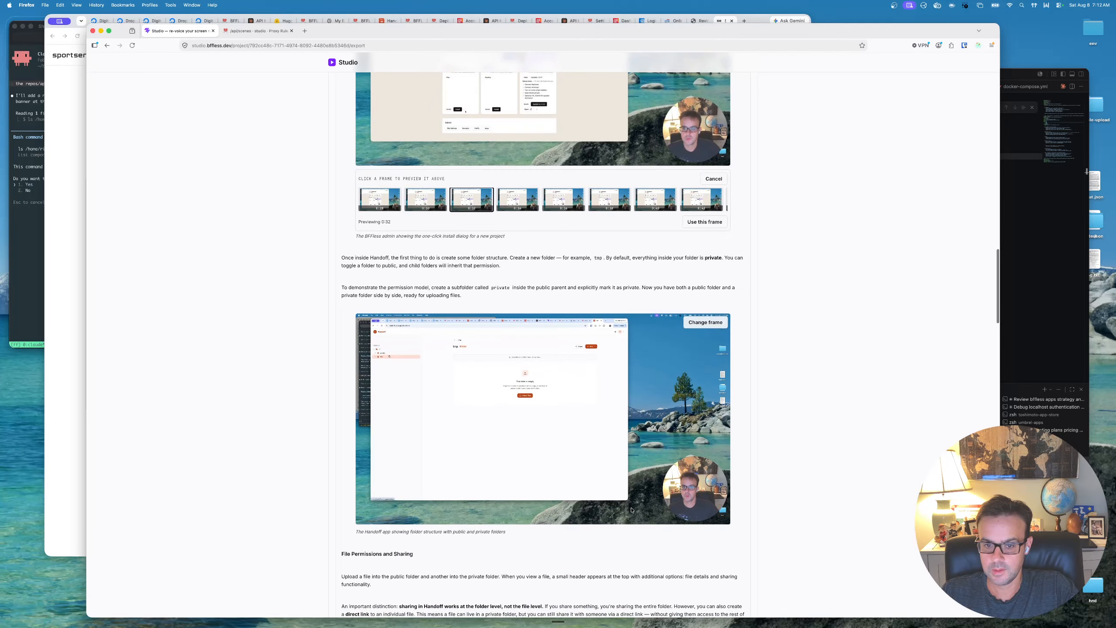
pyautogui.scroll(-1, 465, 522)
pyautogui.scroll(-10, 504, 517)
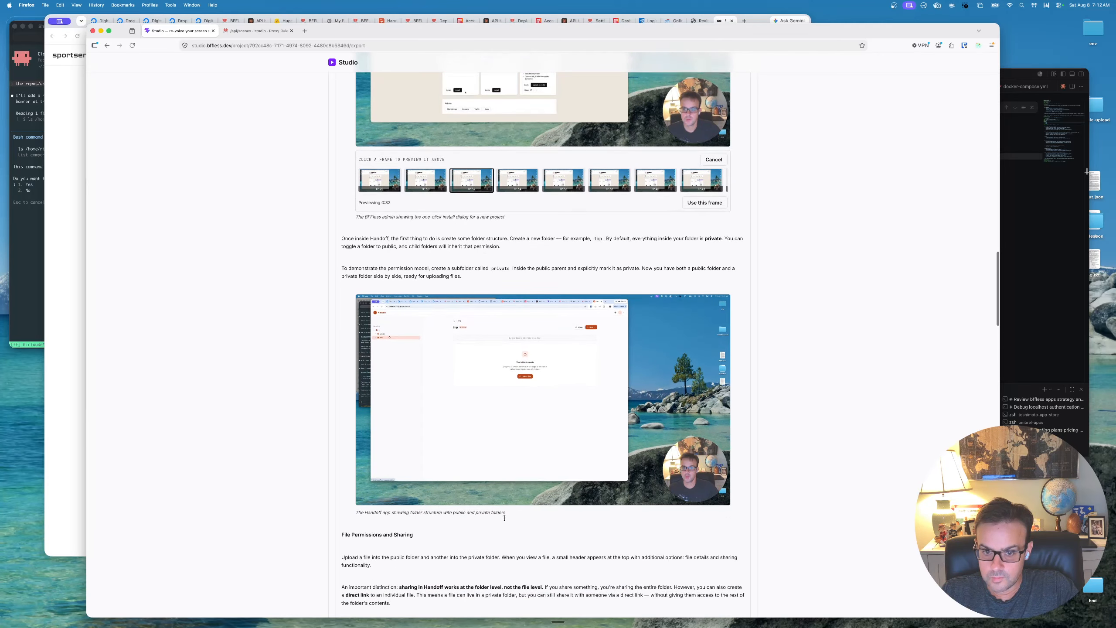
pyautogui.moveTo(506, 519)
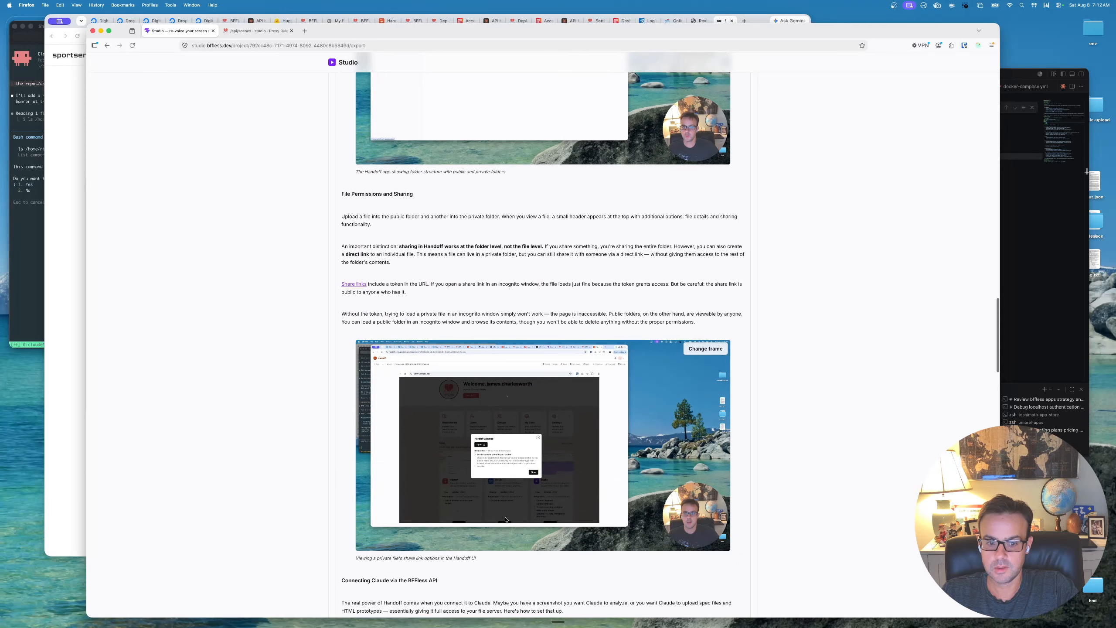
# - Check the File Permissions and Sharing section and preview the 3:21 frame for its share link screenshot
pyautogui.scroll(-3, 505, 520)
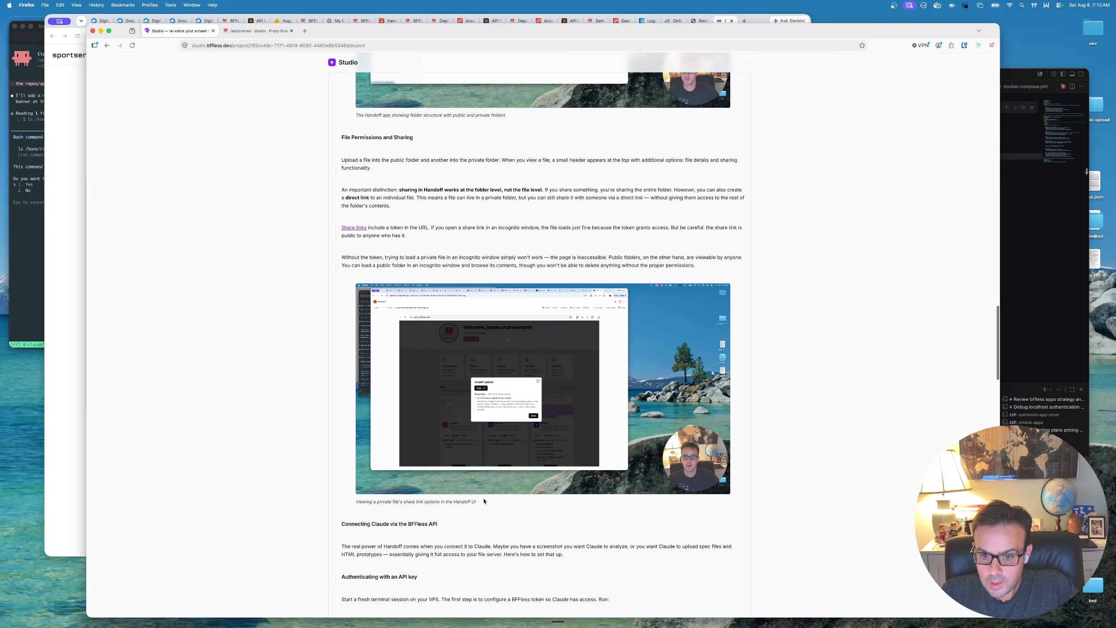
pyautogui.moveTo(490, 495)
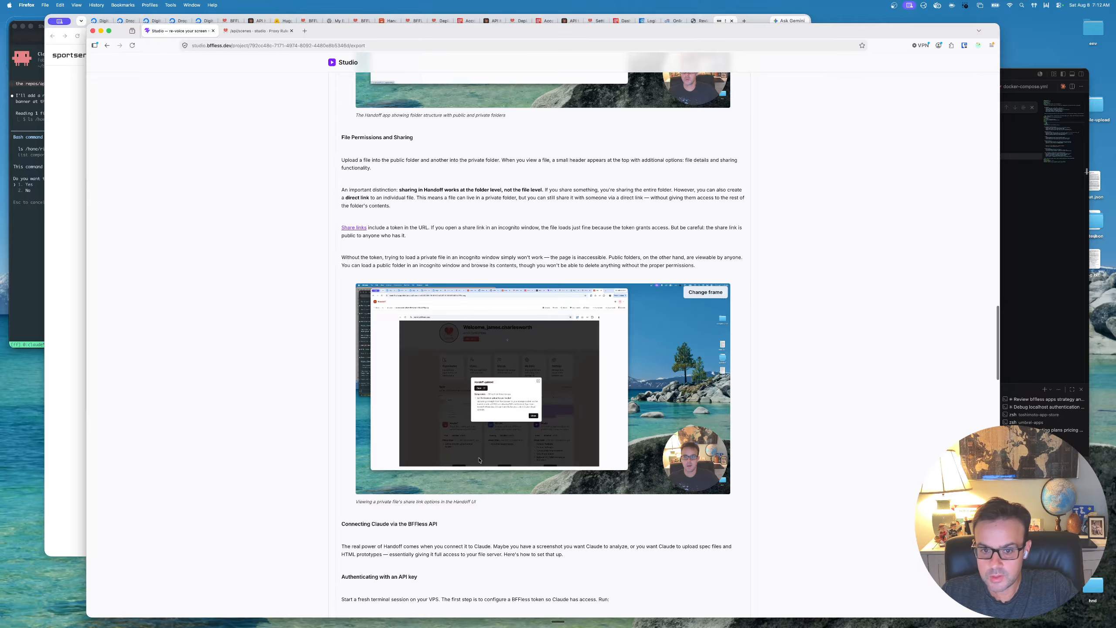
pyautogui.scroll(-1, 479, 460)
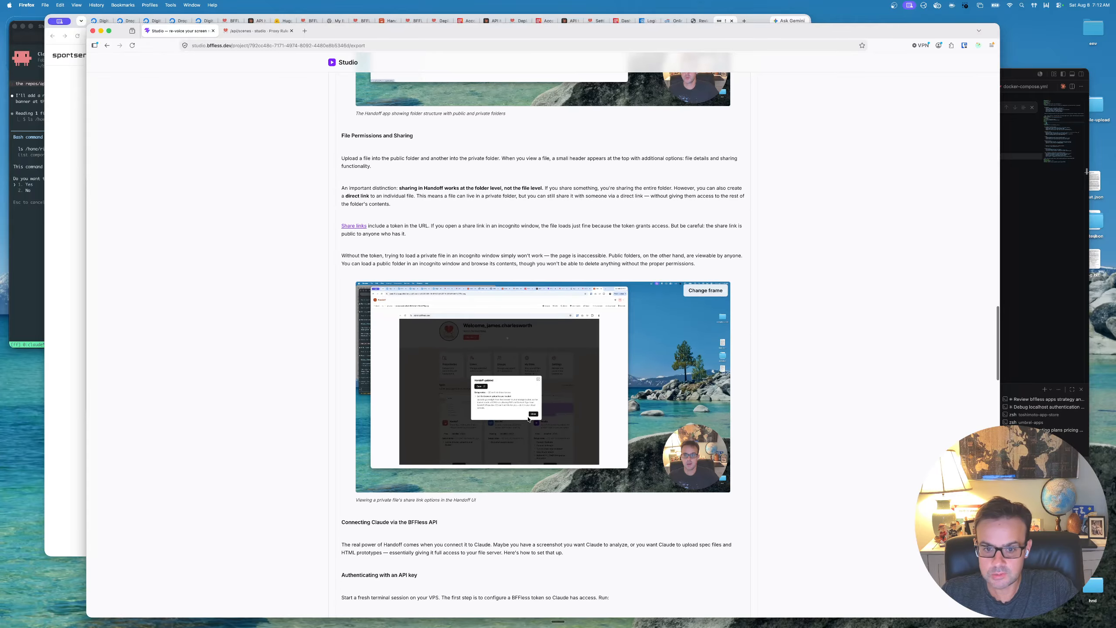
pyautogui.click(695, 292)
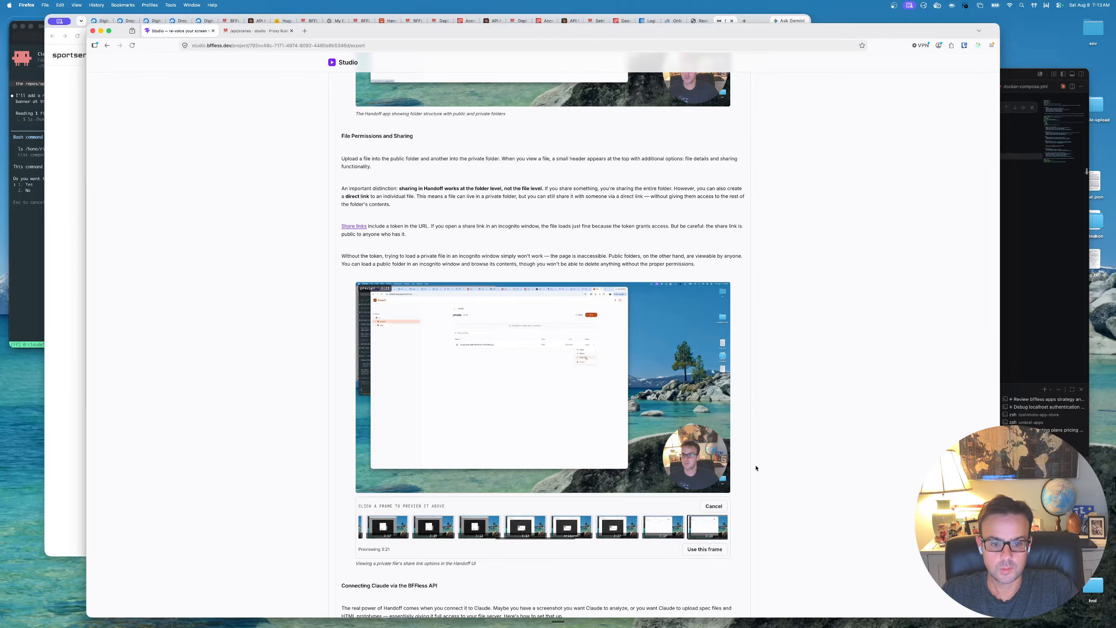
# - Look over the rest of the blog post through Wrapping Up, download its bundle and return to the start of the export page
pyautogui.scroll(-10, 790, 489)
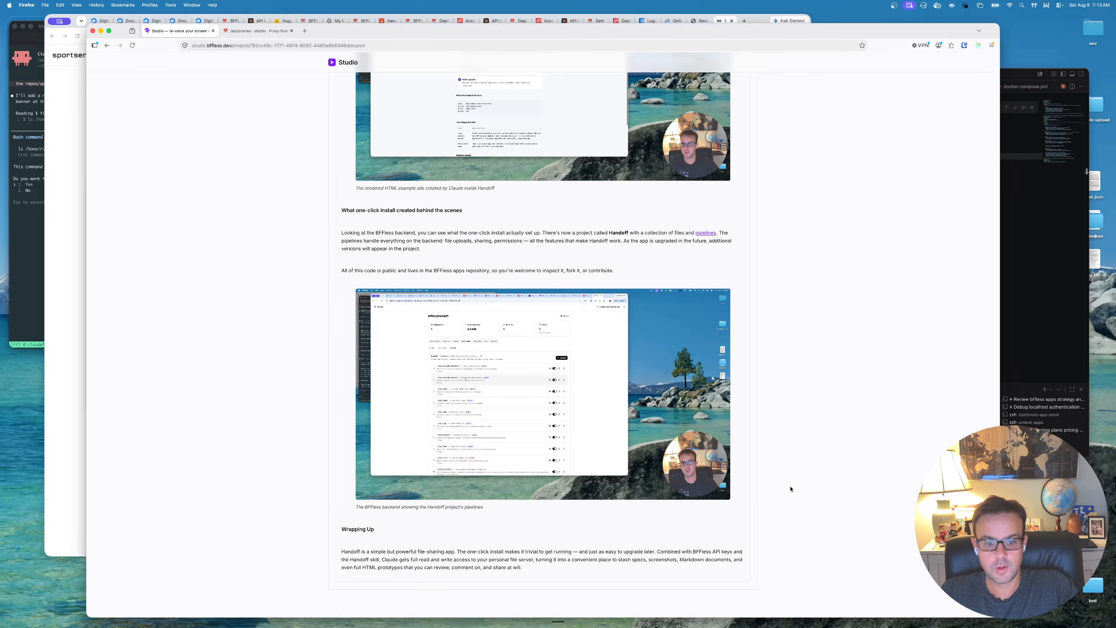
pyautogui.scroll(10, 790, 489)
pyautogui.scroll(20, 790, 488)
pyautogui.click(727, 378)
pyautogui.scroll(15, 825, 395)
pyautogui.click(887, 196)
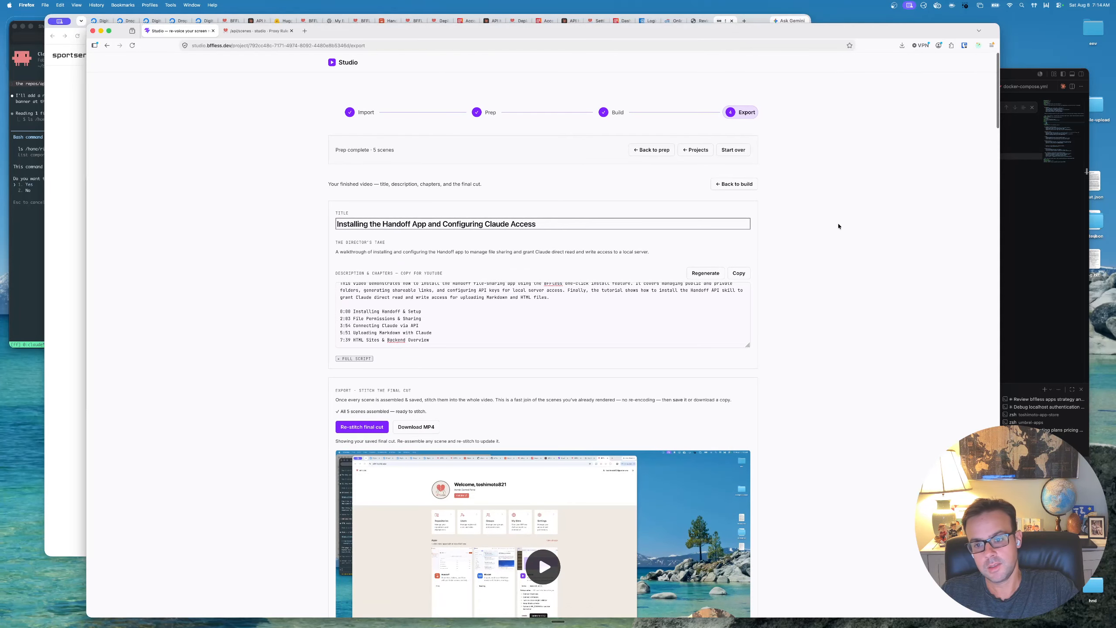